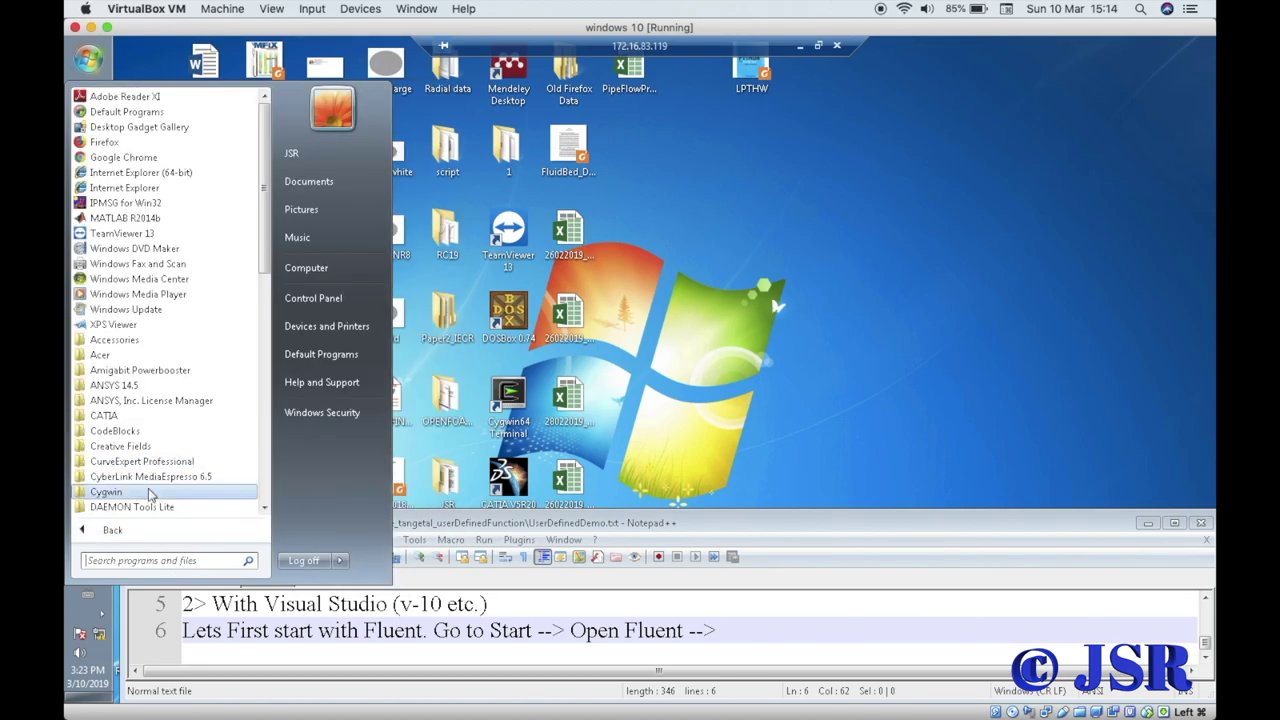
- Launch Fluent 14.5 with the 3D, double-precision, serial options and the case_tangetal_userDefinedFunction working directory
left_click(140, 385)
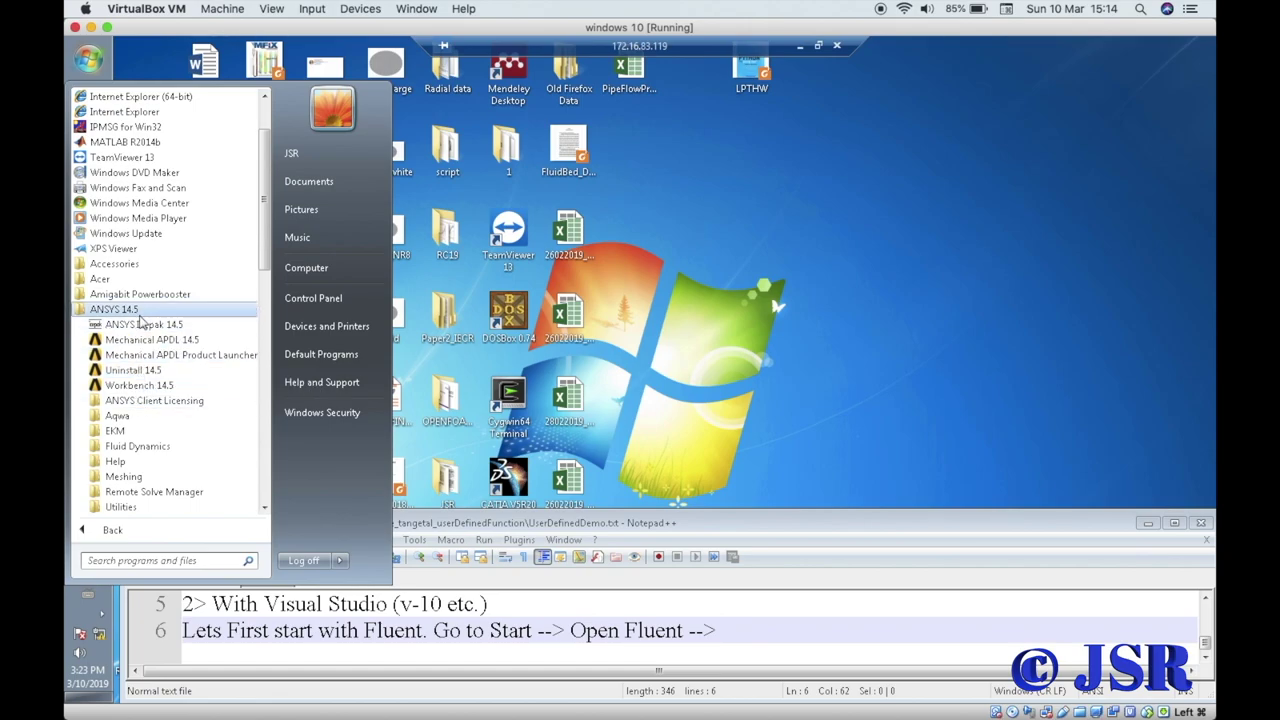
left_click(130, 447)
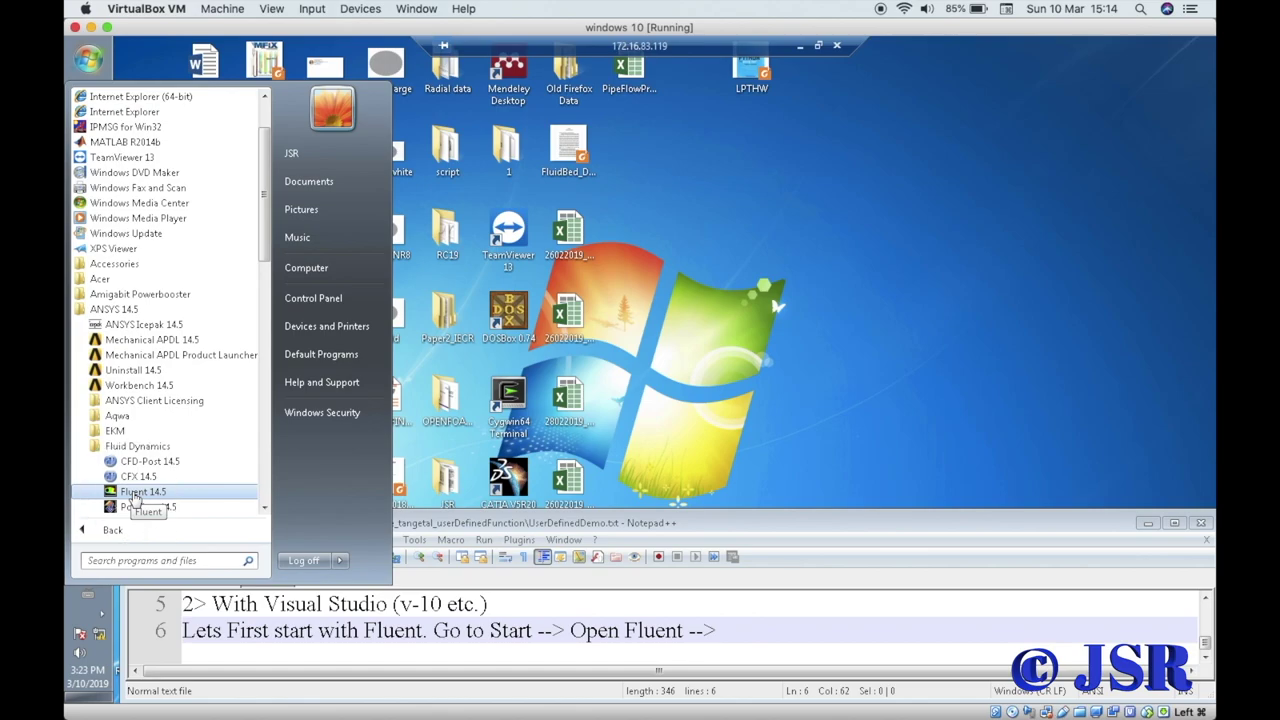
left_click(135, 492)
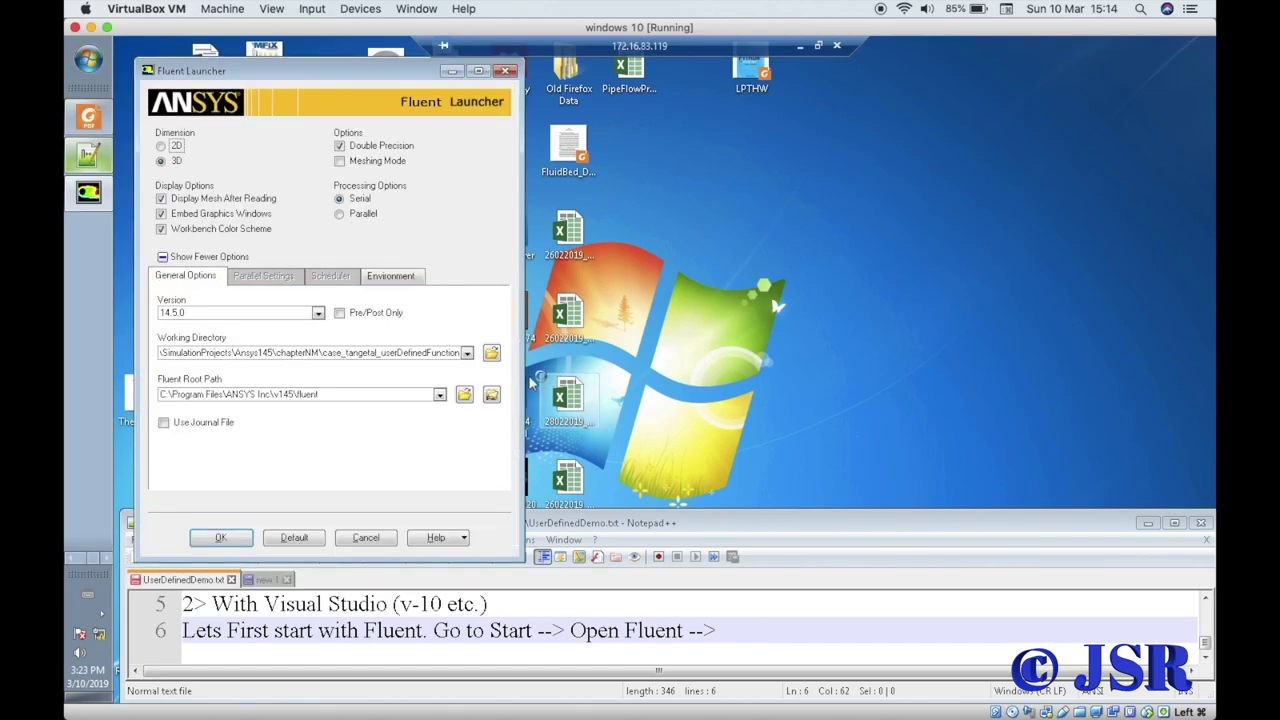
left_click(236, 539)
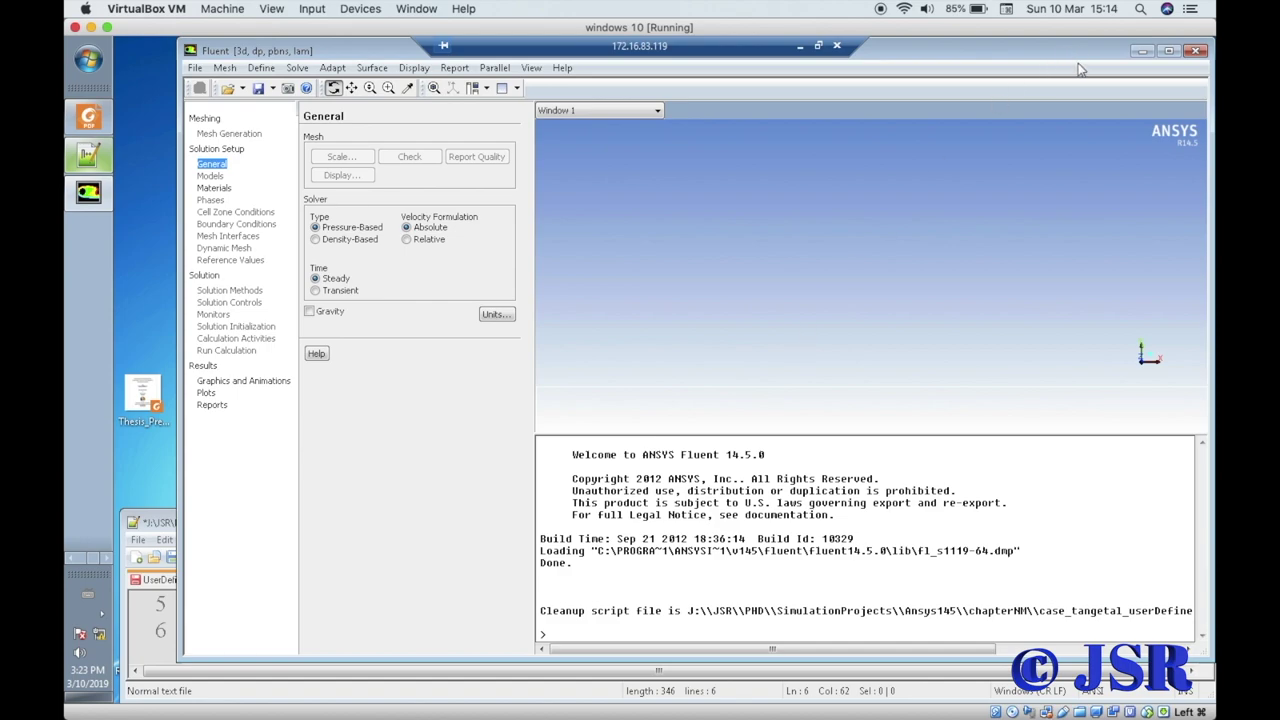
- Arrange the Fluent window above the Notepad++ notes, widening it and enlarging the graphics area over the console
left_click_drag(1079, 58, 1034, 58)
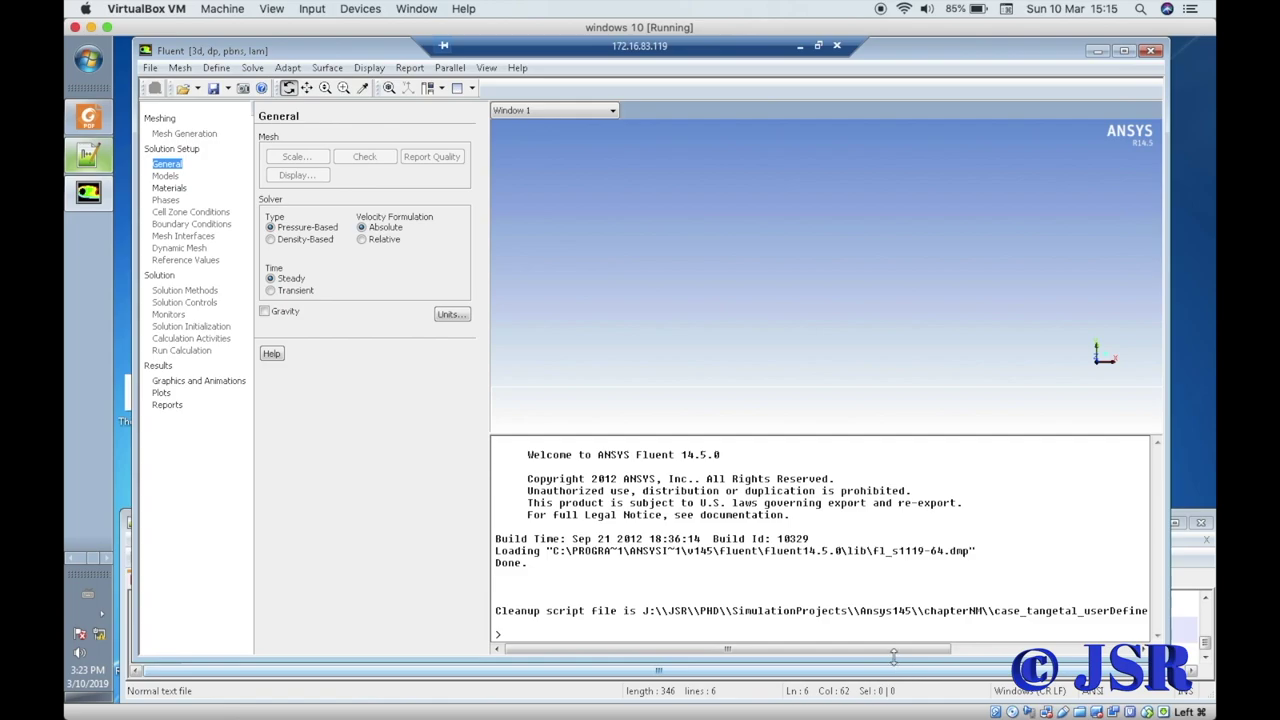
left_click_drag(893, 660, 918, 507)
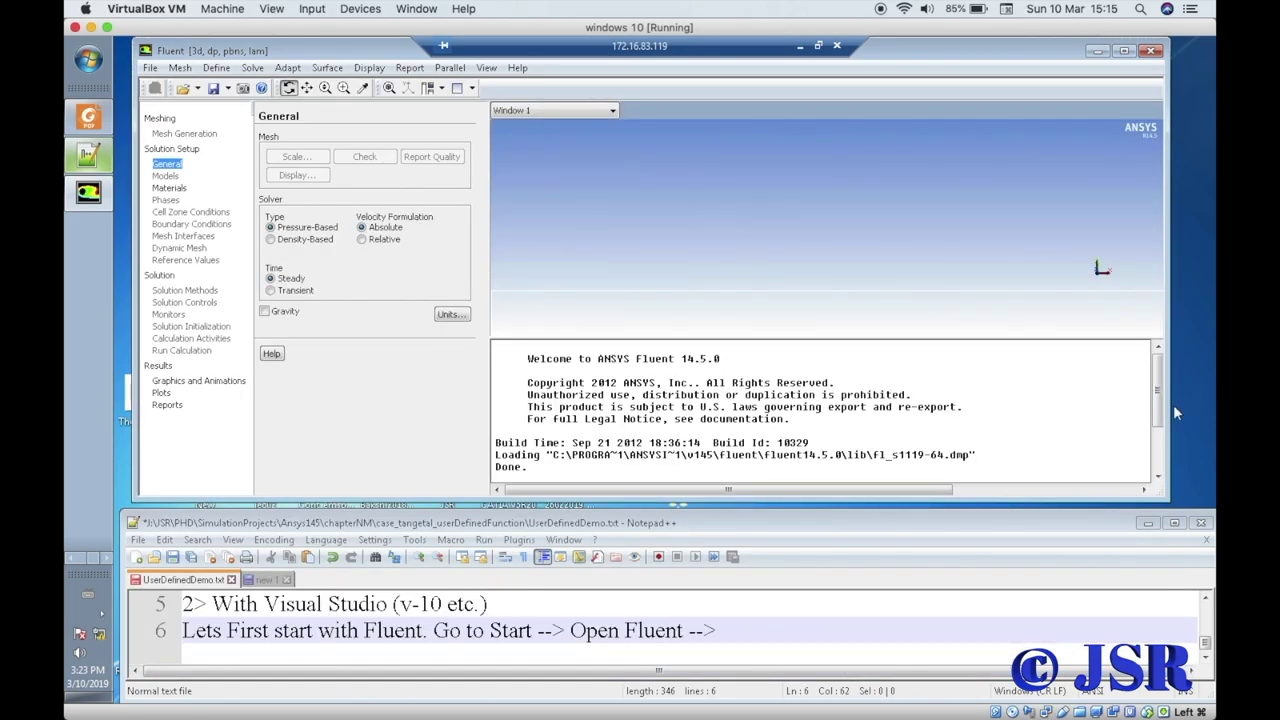
left_click_drag(1168, 409, 1207, 408)
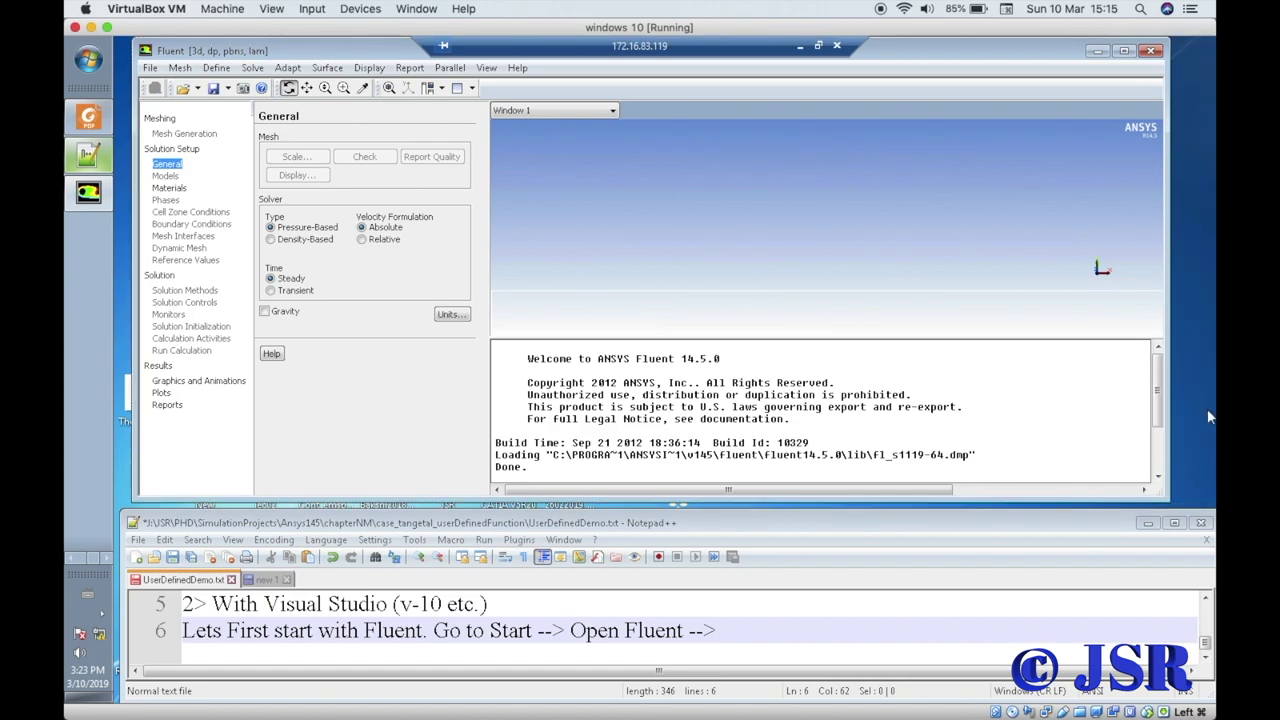
left_click(1044, 337)
left_click_drag(1044, 337, 1049, 428)
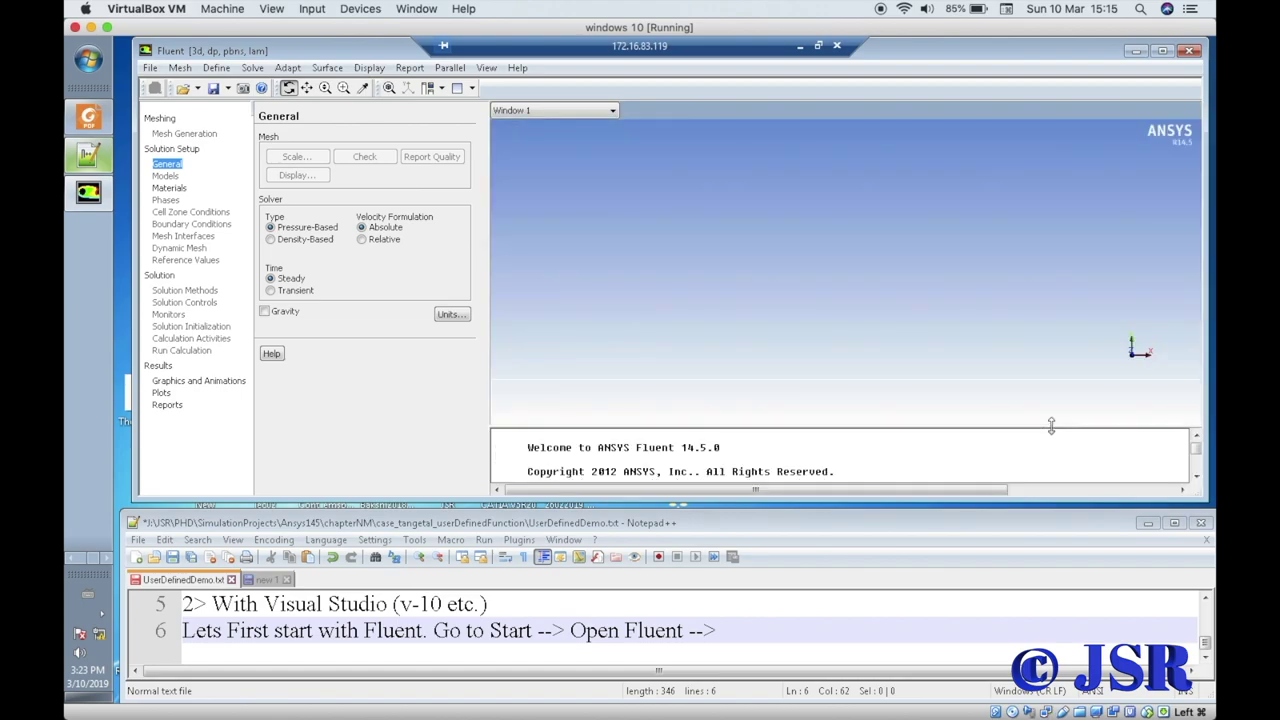
- Switch to Notepad++ and append "Open the case file -->" to the end of line 6
left_click(730, 634)
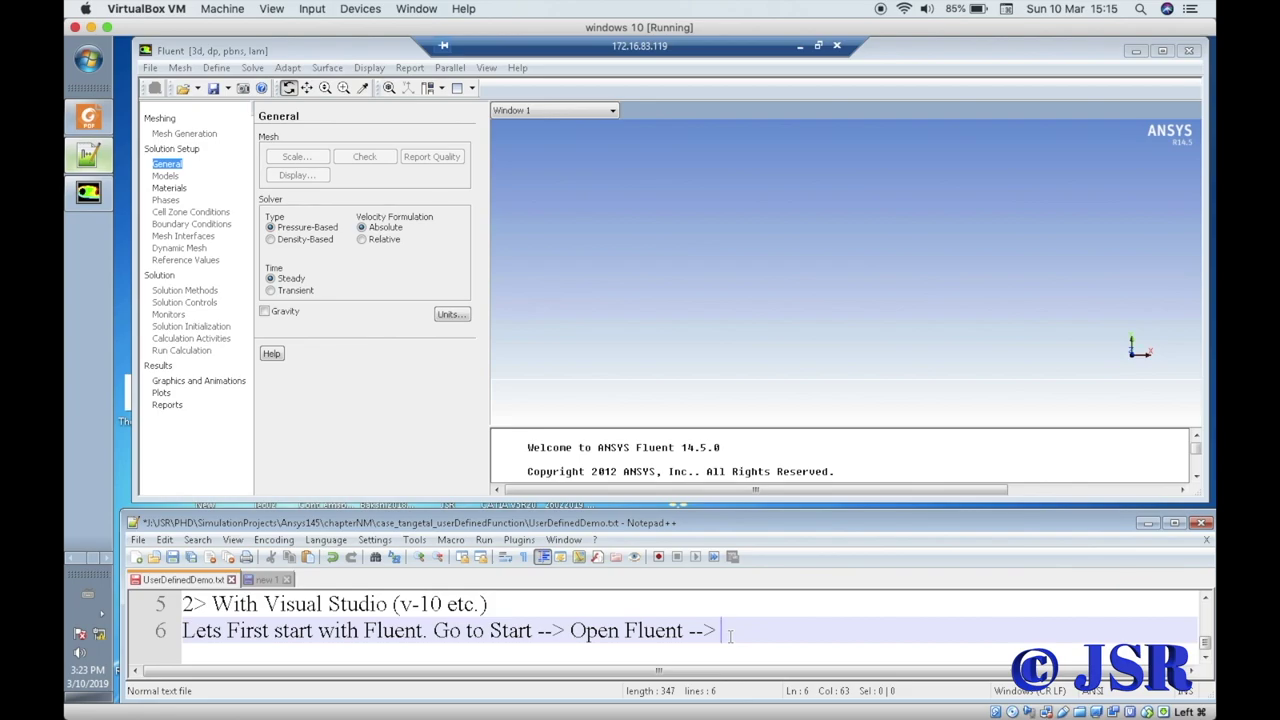
type("Open the ca")
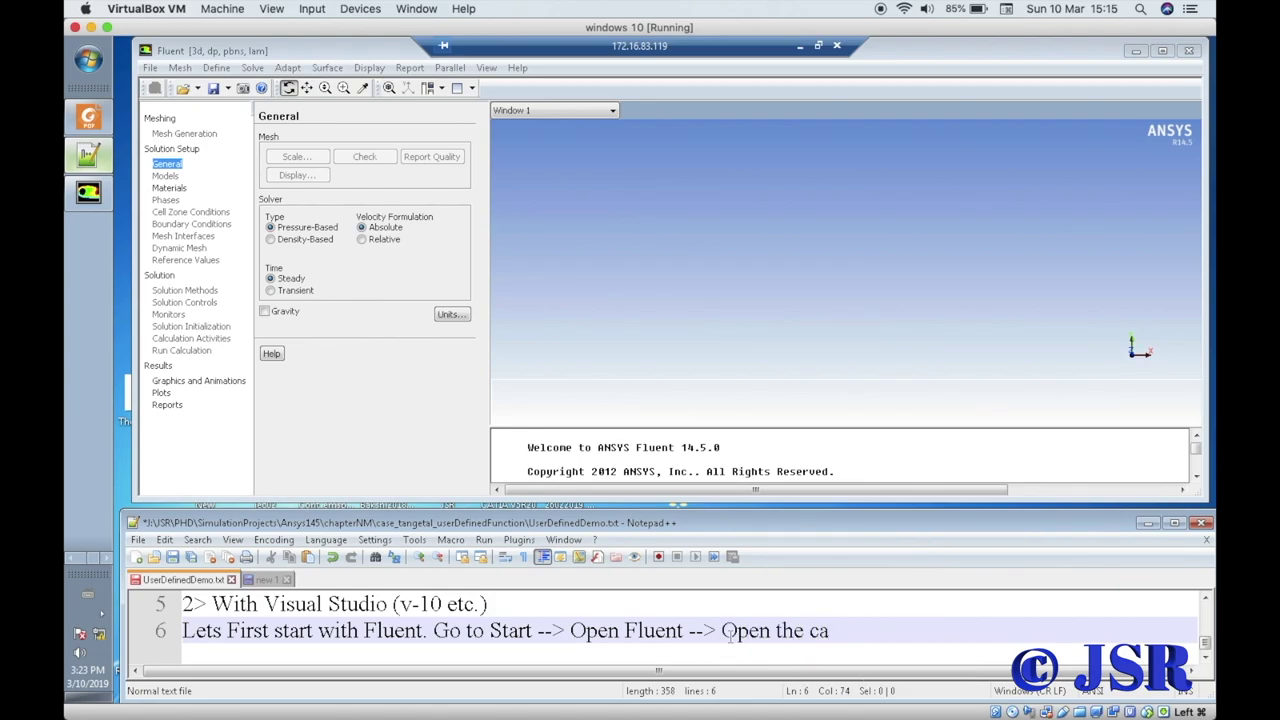
type("se file -->")
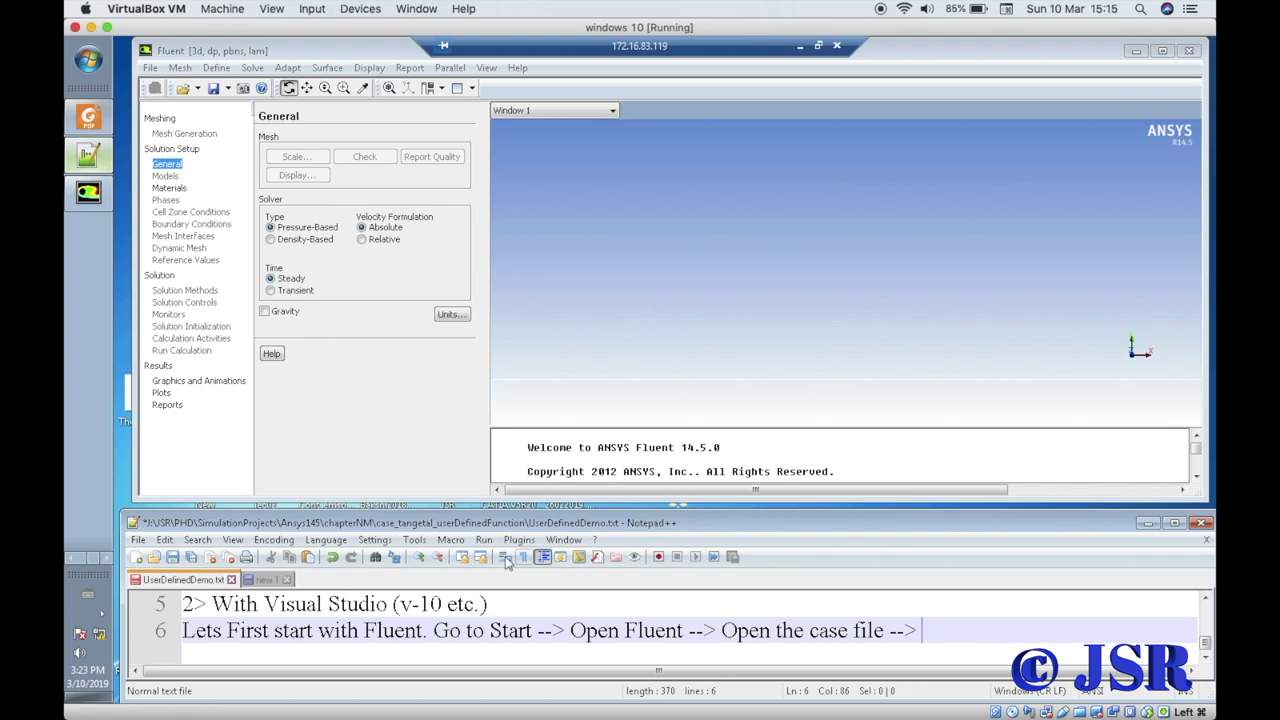
- Switch to Fluent and read the case file caseB_N1_25k_init from the case_tangetal_userDefinedFunction folder, with all file types listed
left_click(150, 68)
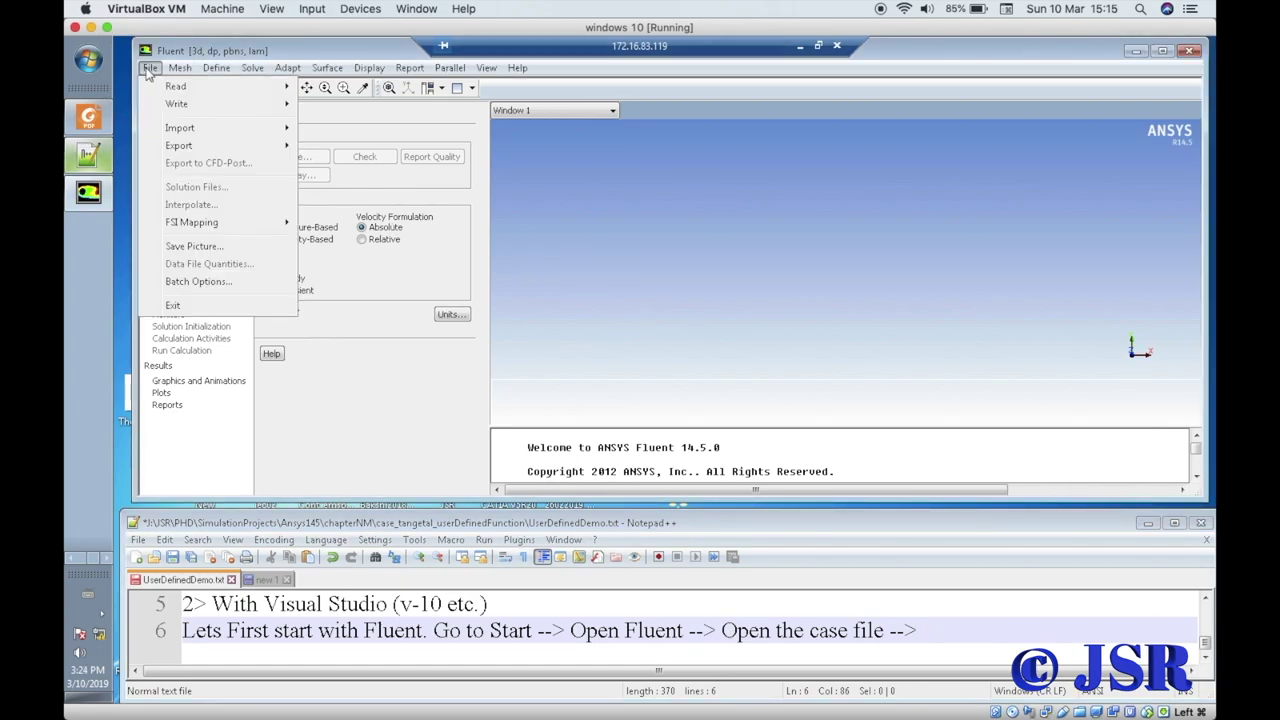
mouse_move(217, 129)
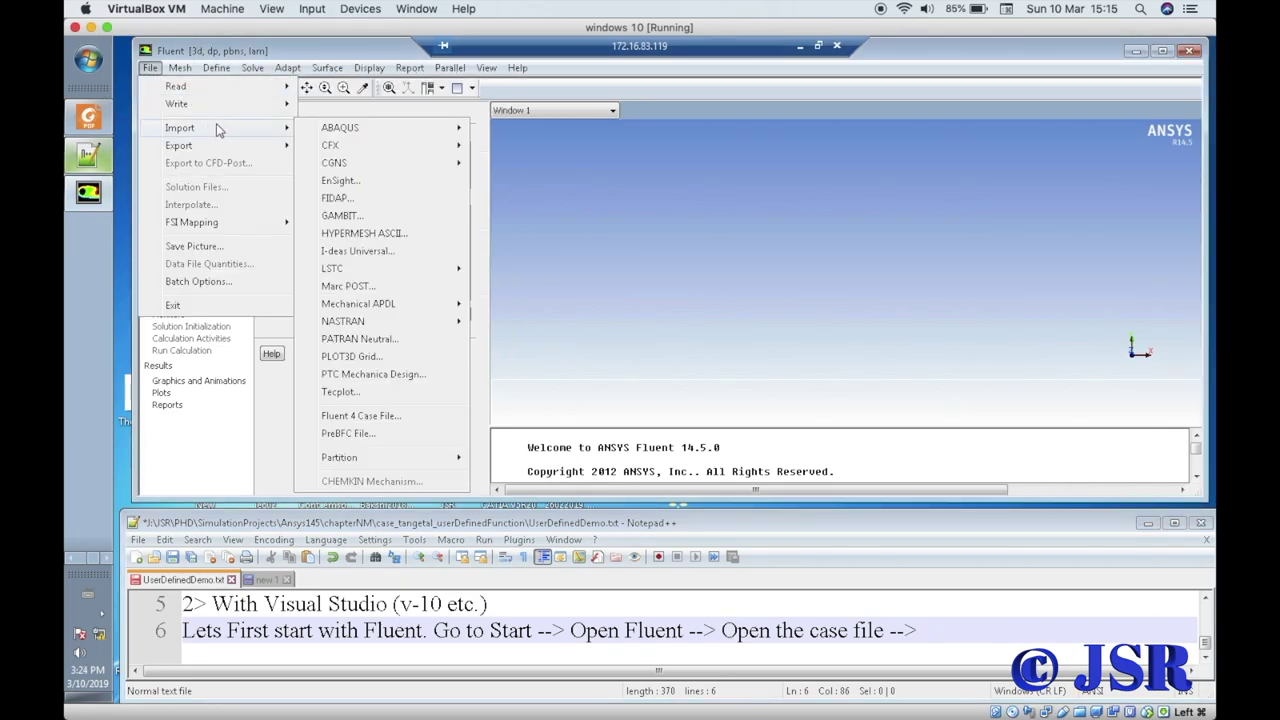
mouse_move(203, 90)
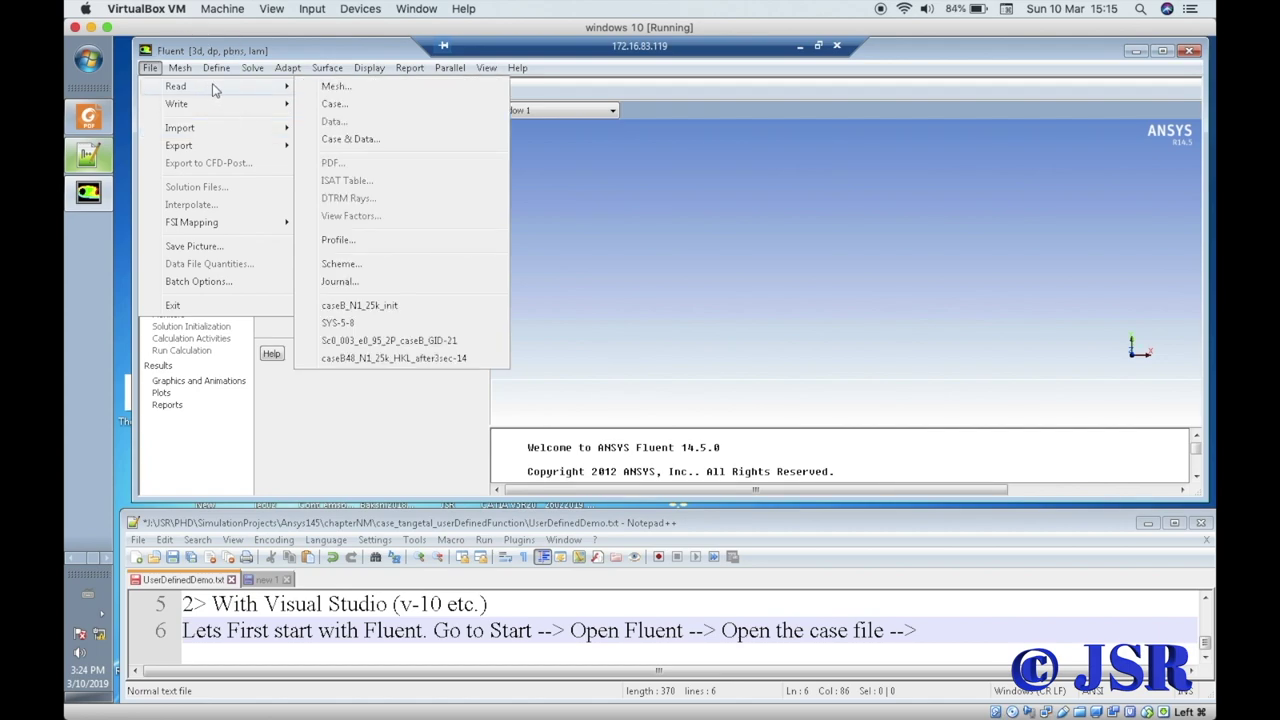
left_click(331, 106)
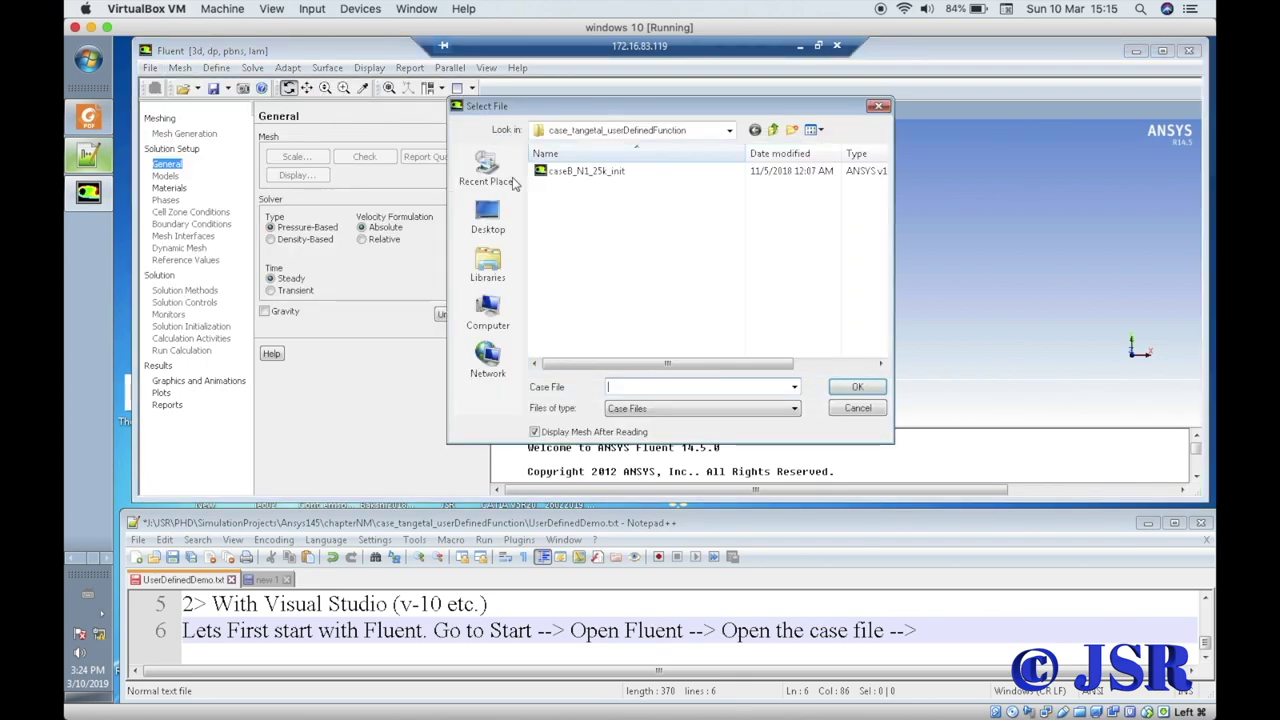
left_click(774, 133)
left_click(775, 133)
double_click(640, 171)
double_click(608, 190)
left_click(595, 175)
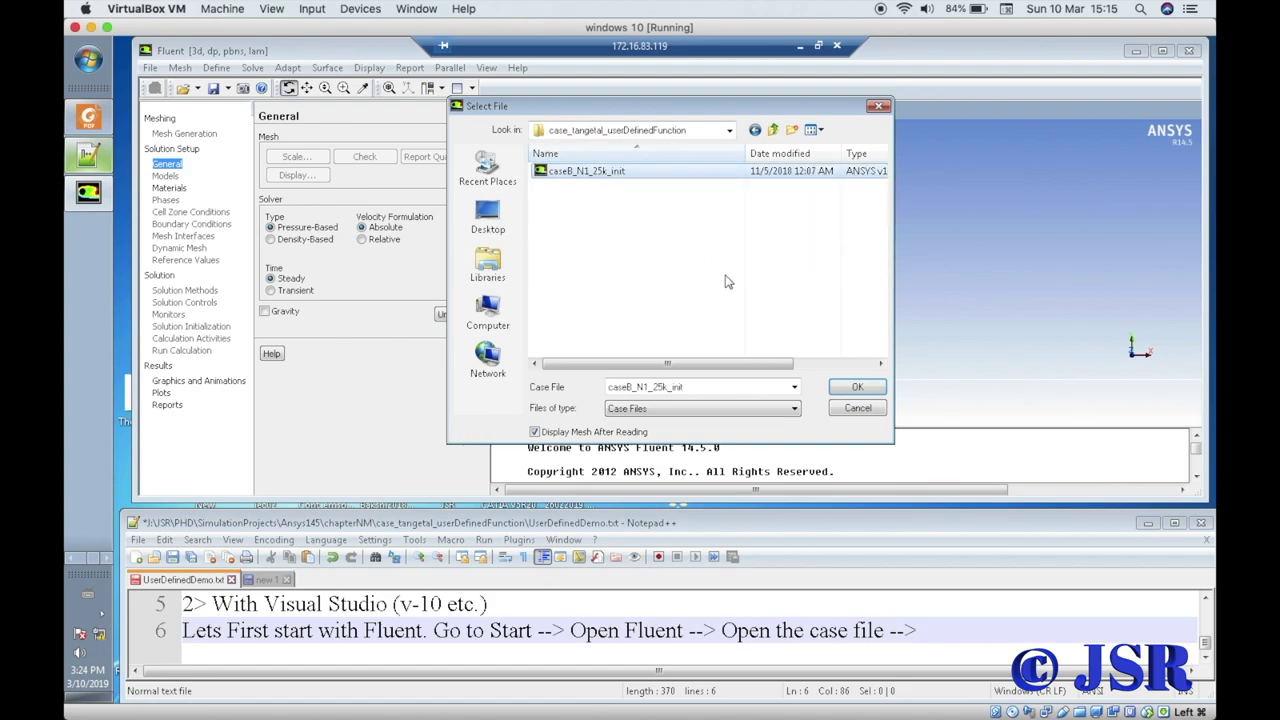
left_click(739, 412)
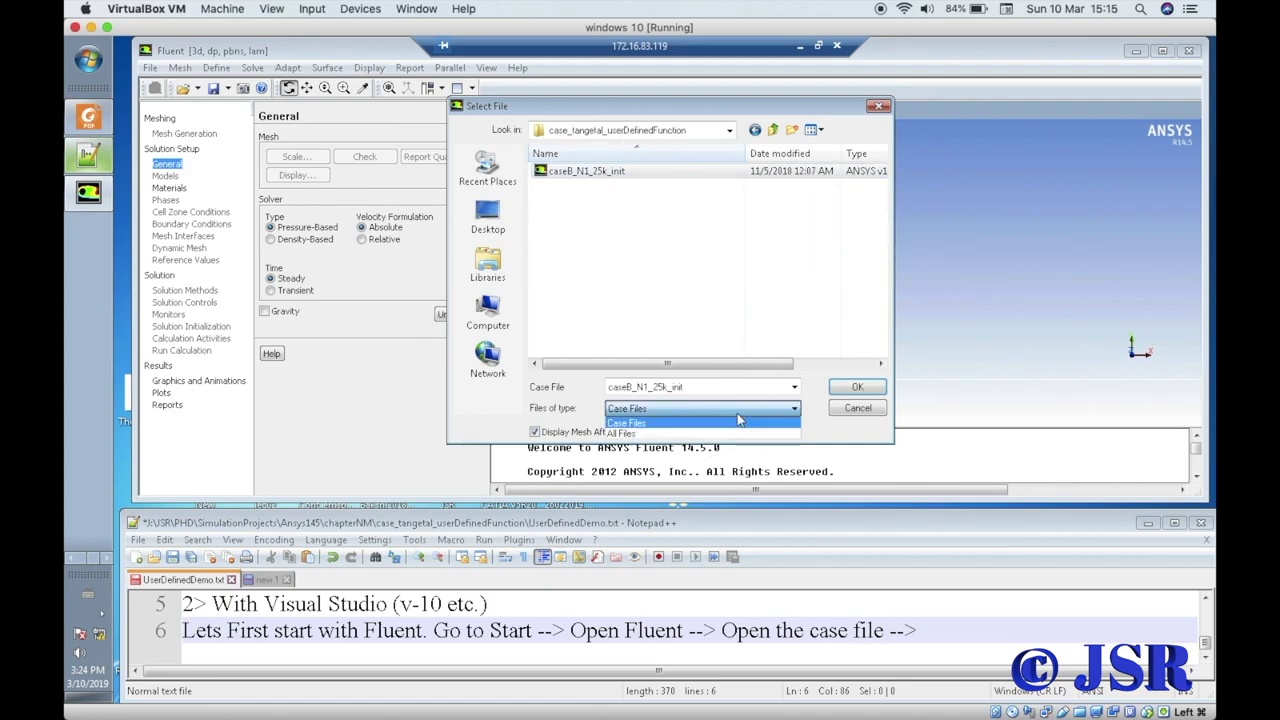
left_click(737, 433)
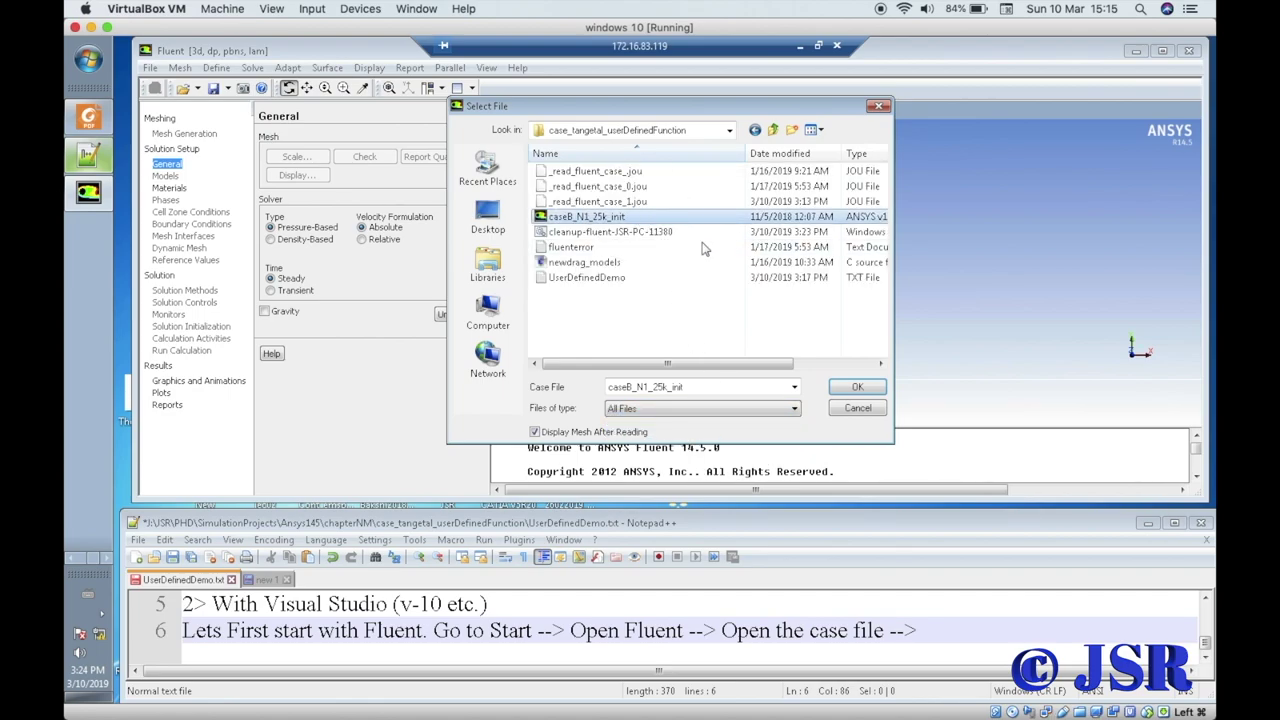
left_click(843, 390)
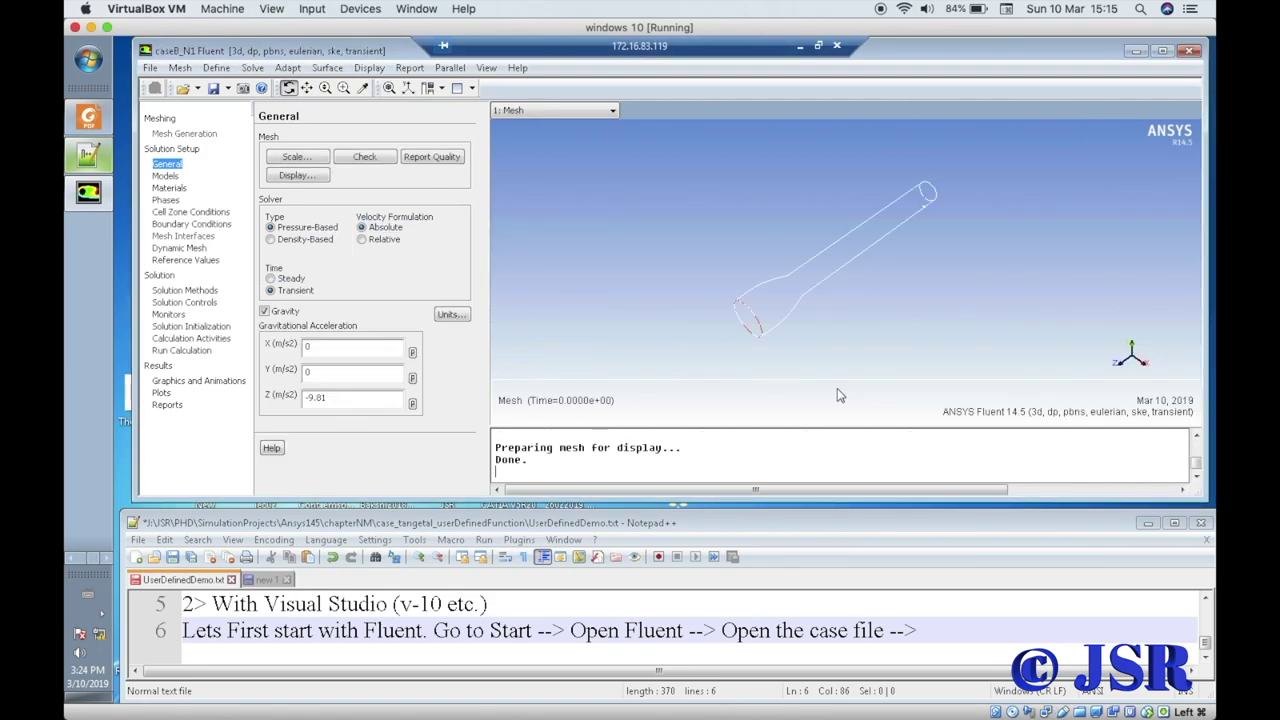
- In the Notepad++ notes, append "Please Note that the UDF must be placed there as well." to line 6 and start a new line
left_click(922, 632)
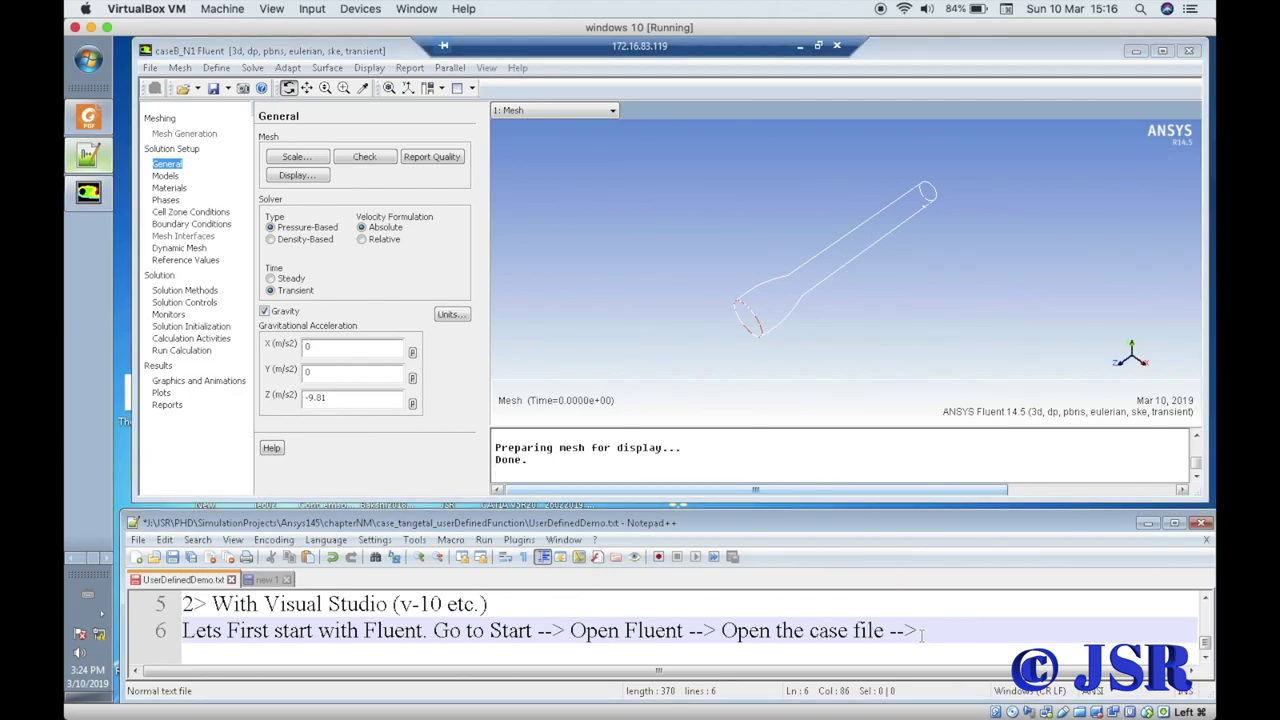
type("Please Note ")
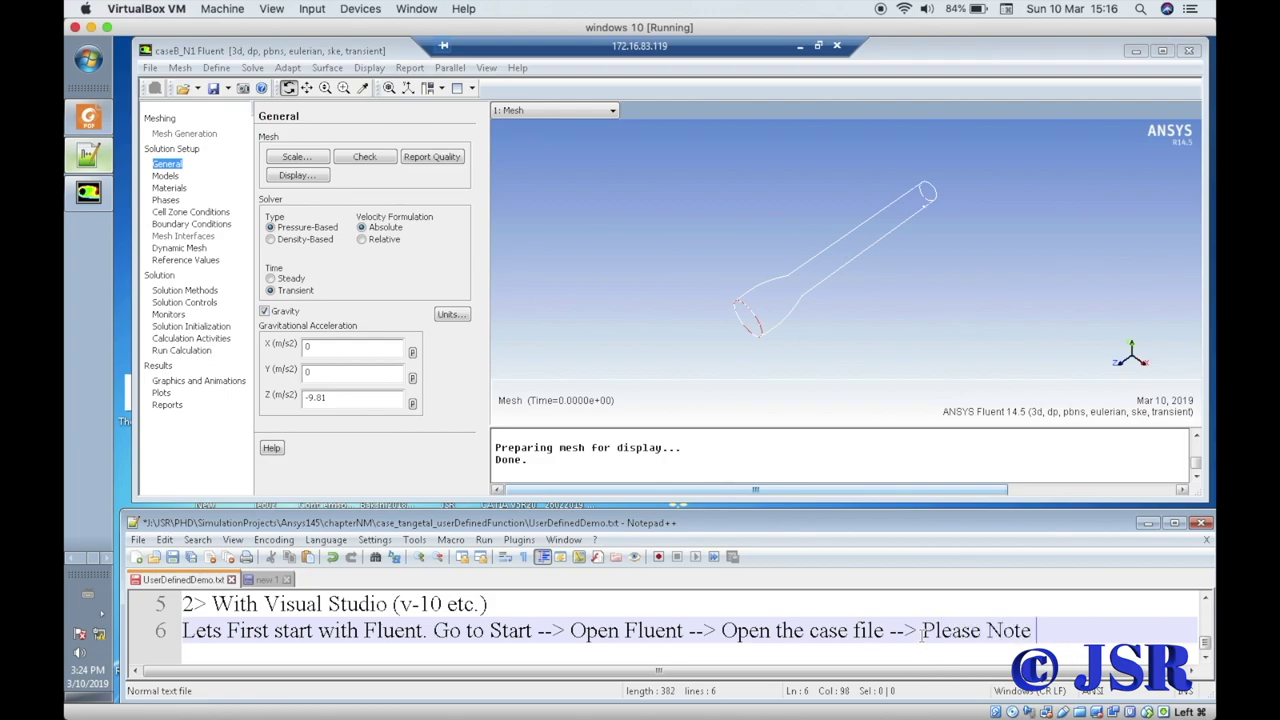
type("that the ")
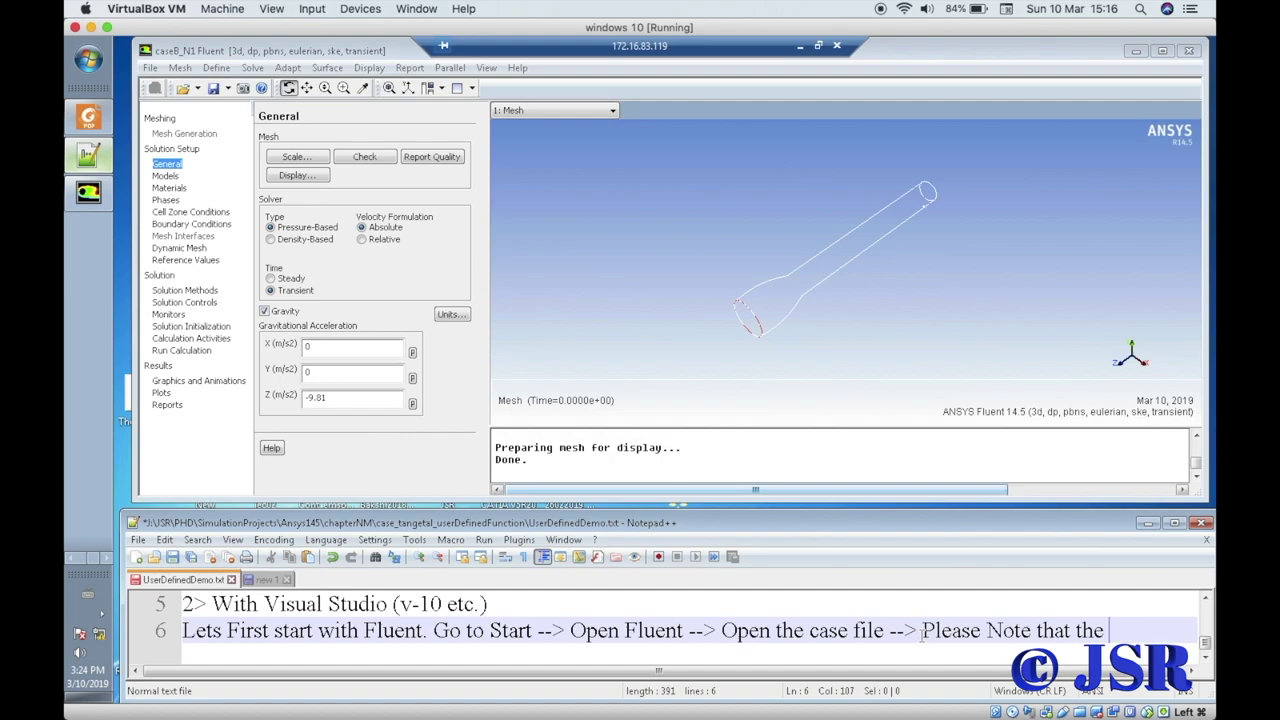
type("UDF ")
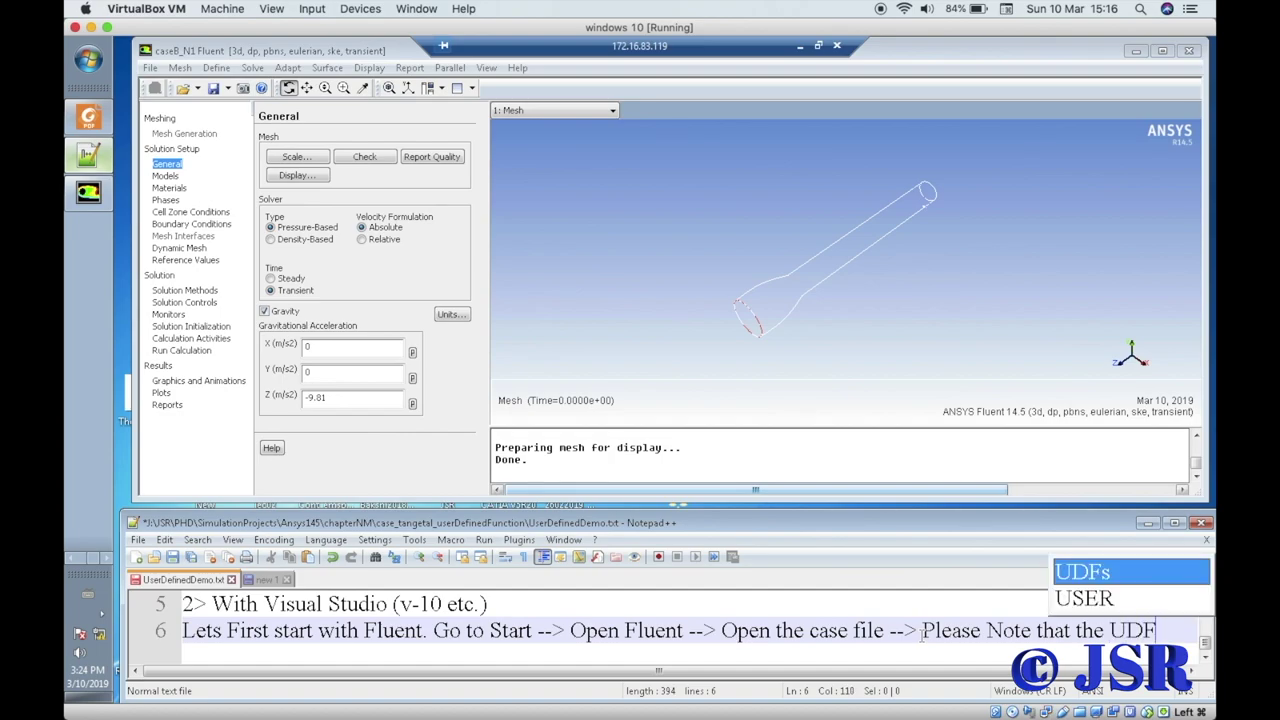
type("must ")
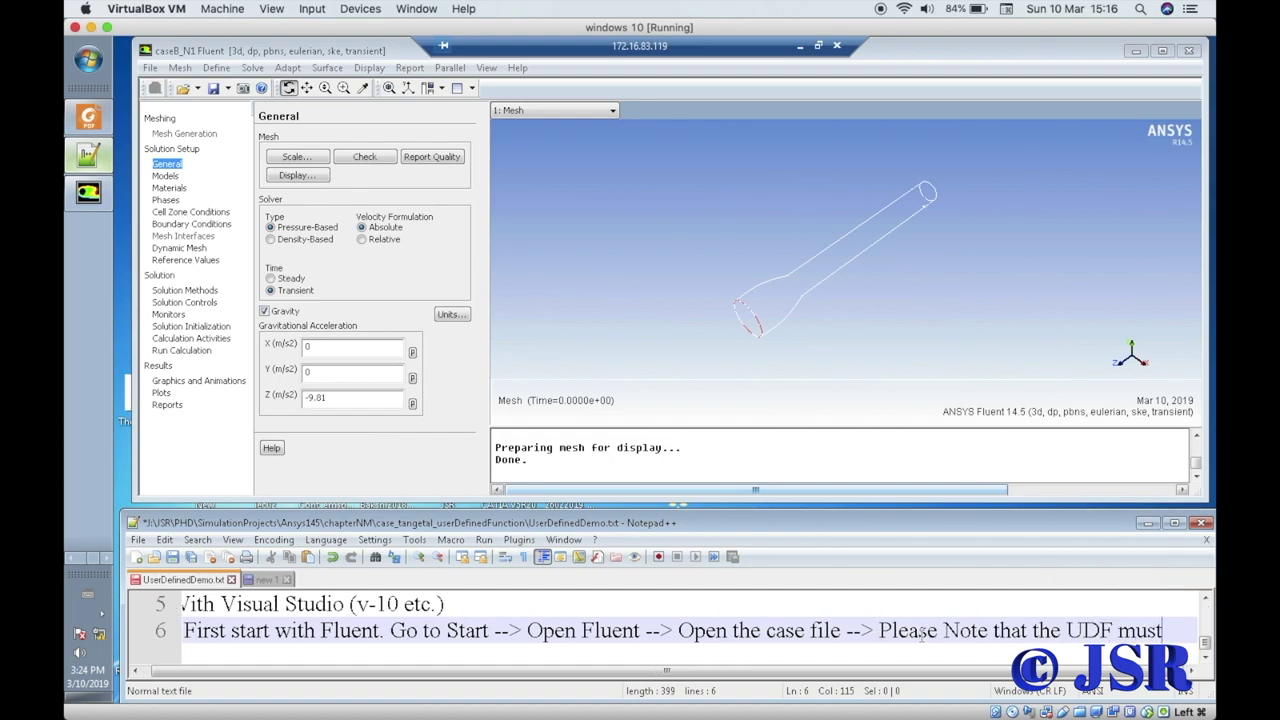
type("b")
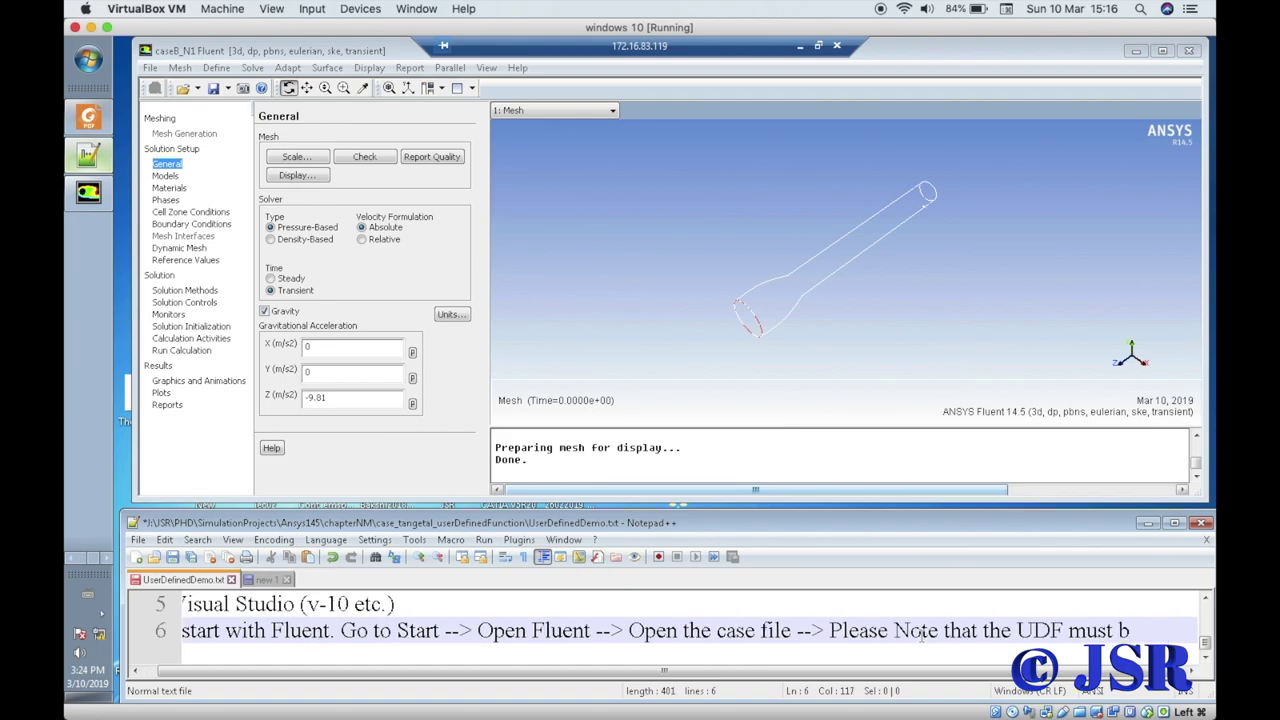
type("e pla")
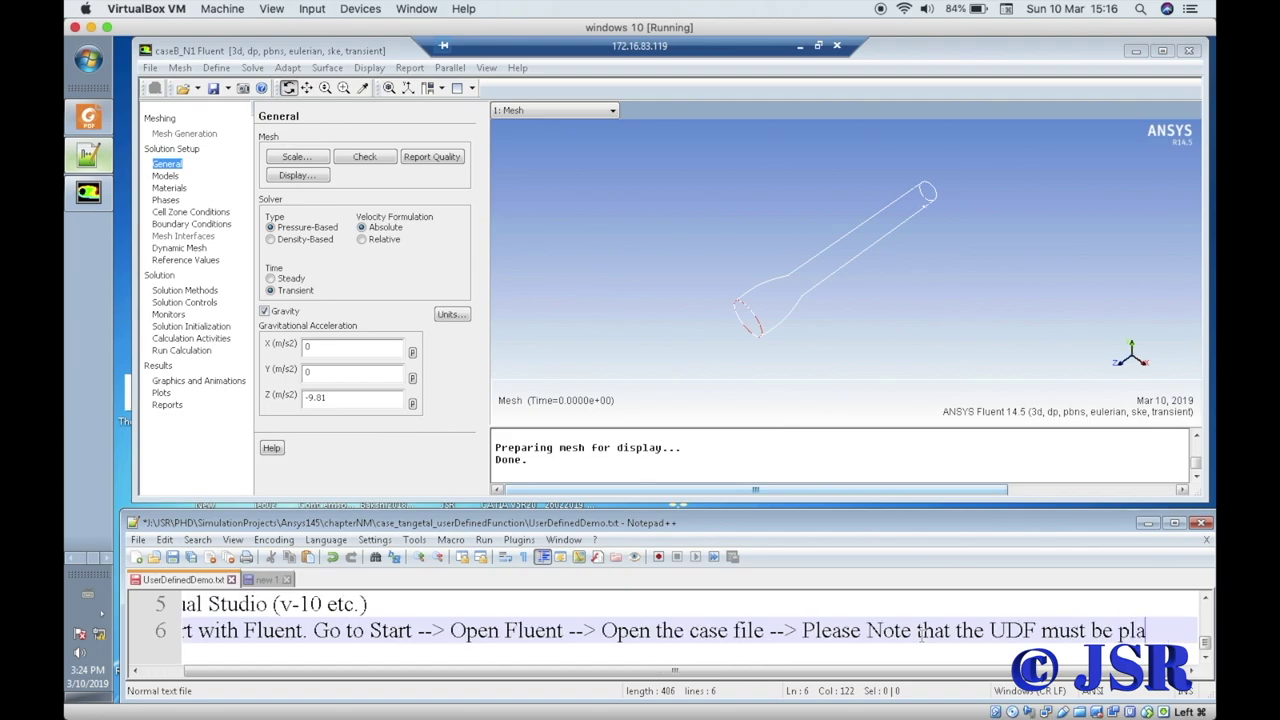
type("ced there")
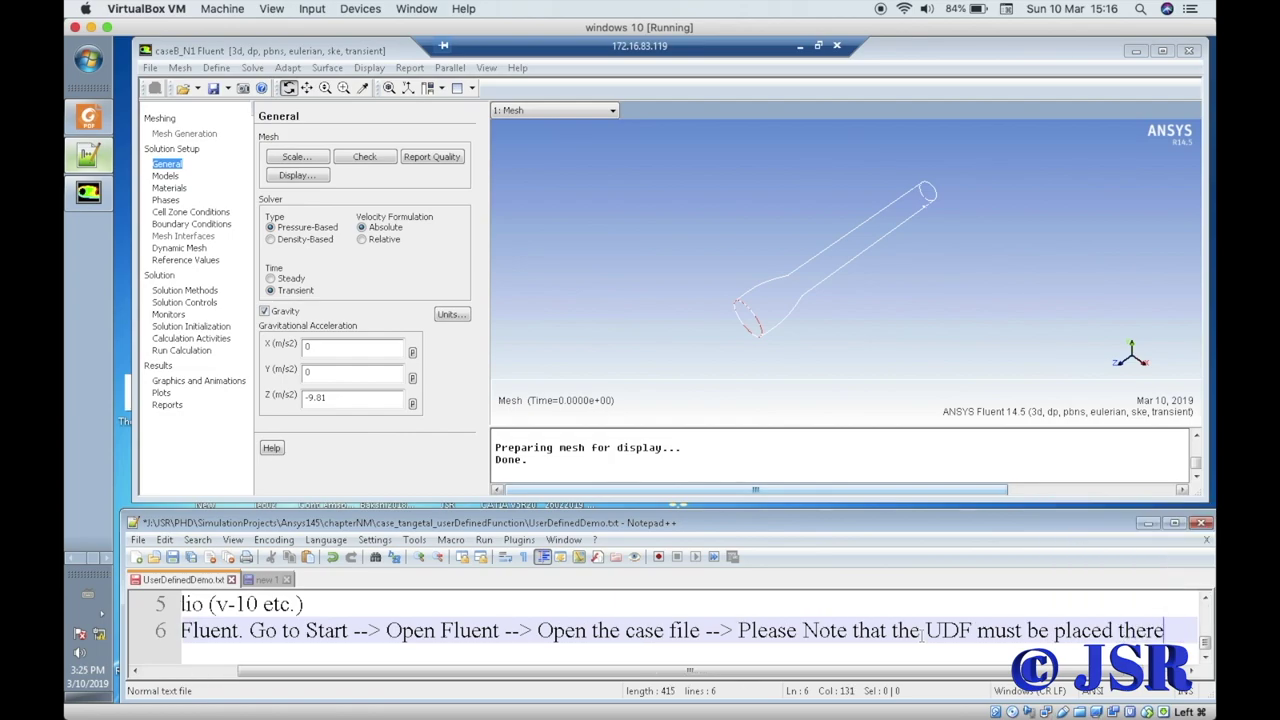
type(" as wee")
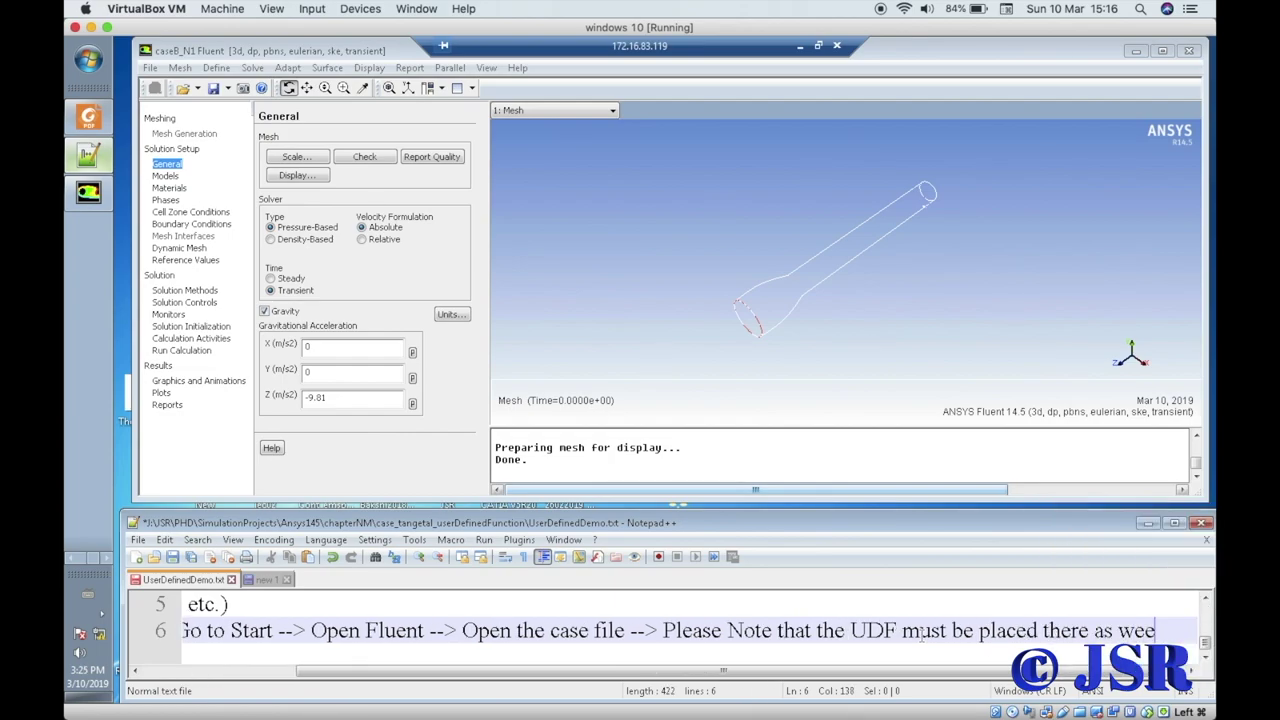
key("BackSpace")
type("ll.")
key("Return")
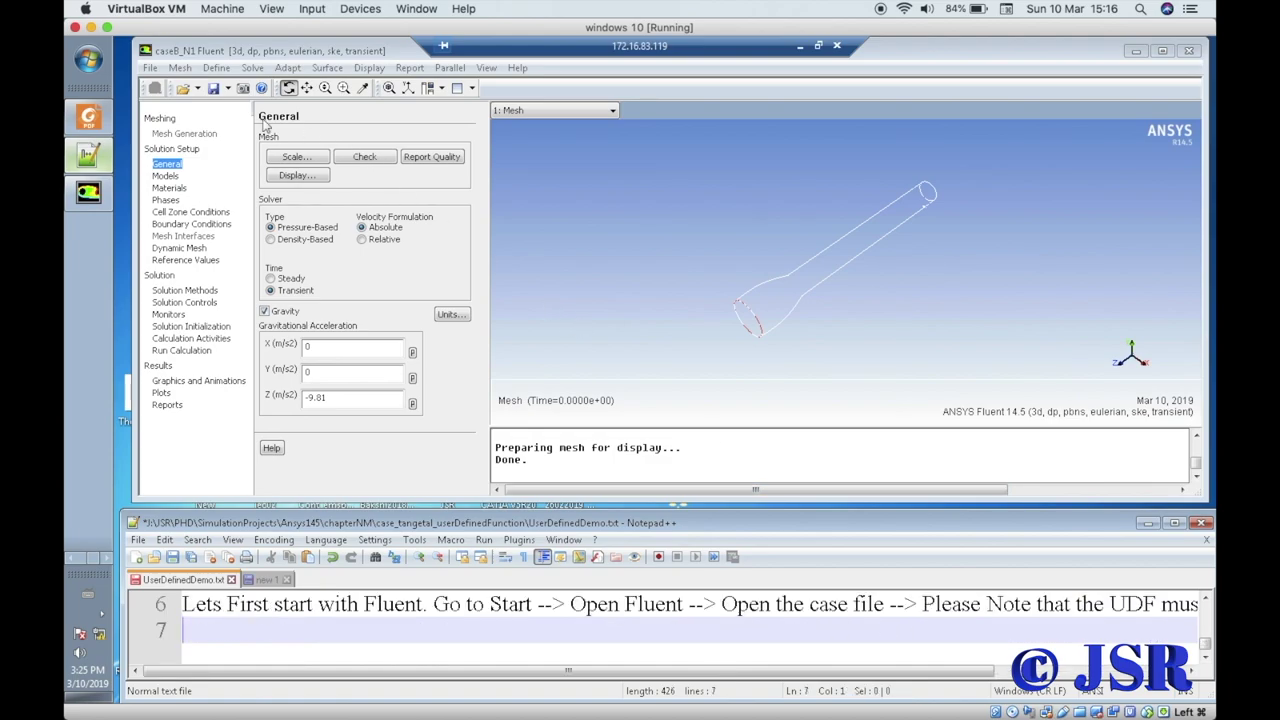
- Switch to Windows Explorer and browse the Seagate Backup Plus Drive to PHD\SimulationProjects\Ansys145\chapterNM\case_tangetal_userDefinedFunction
left_click(264, 311)
left_click(88, 60)
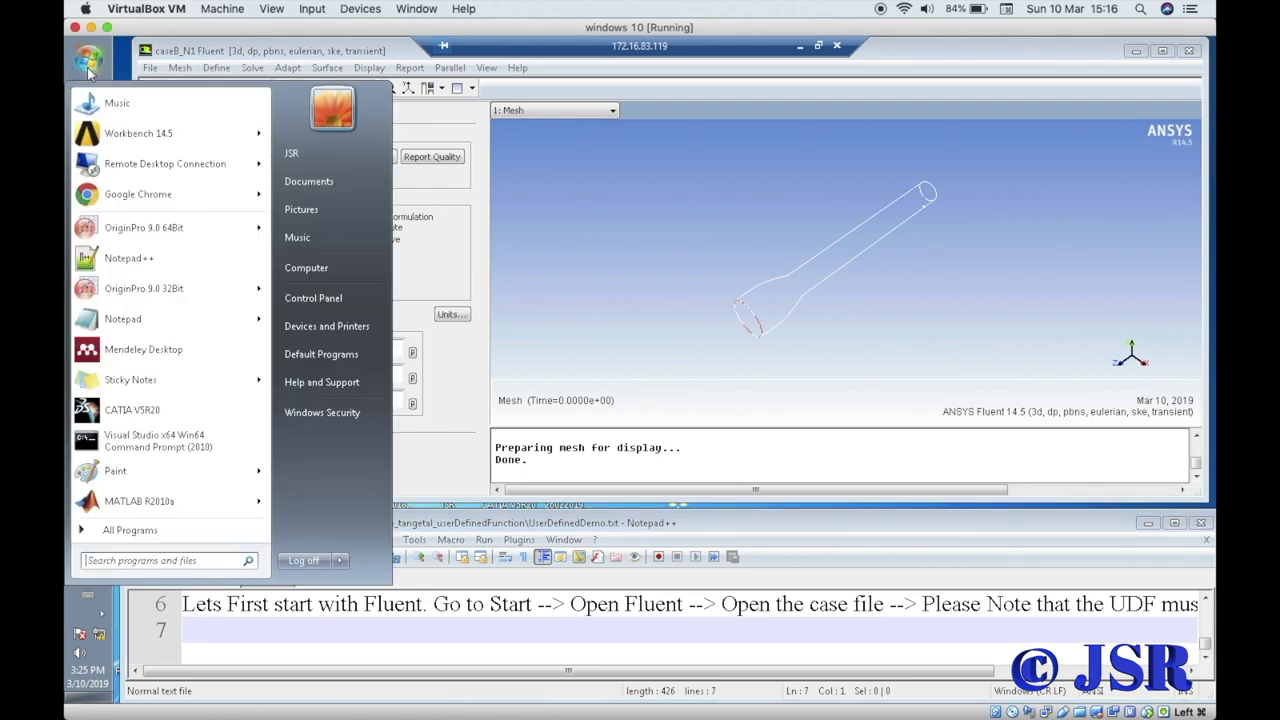
left_click(320, 267)
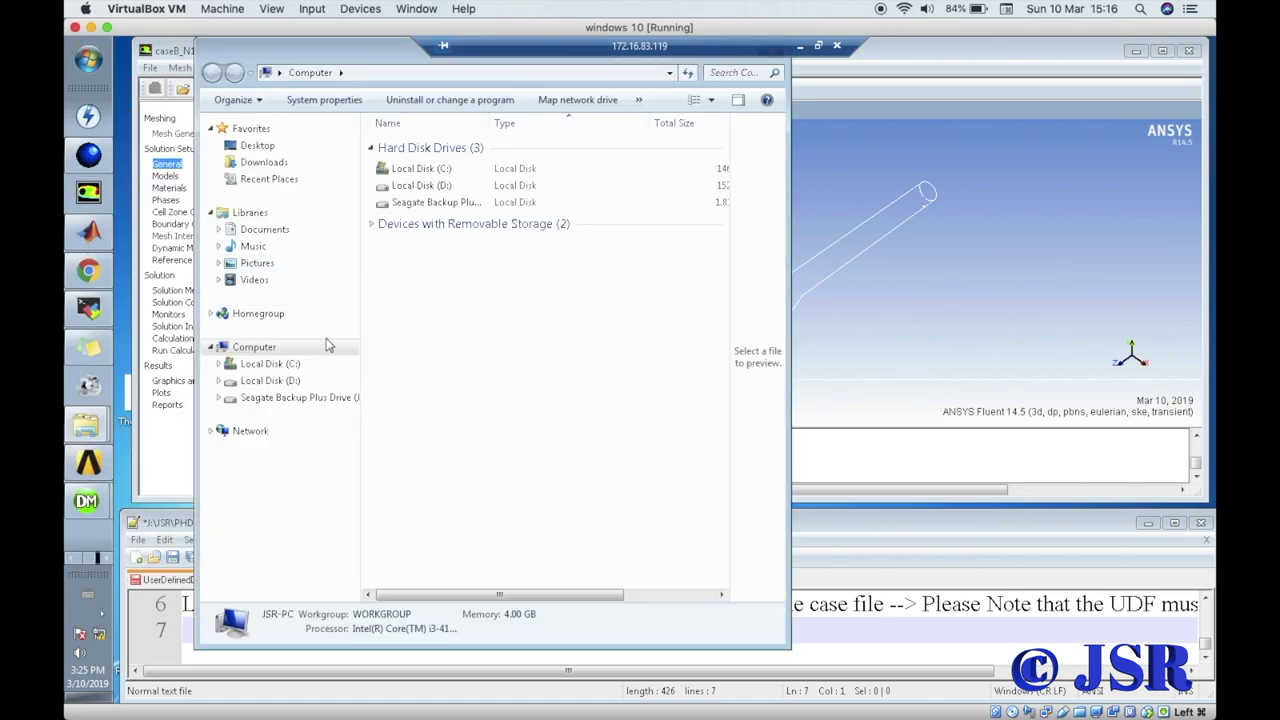
left_click(303, 399)
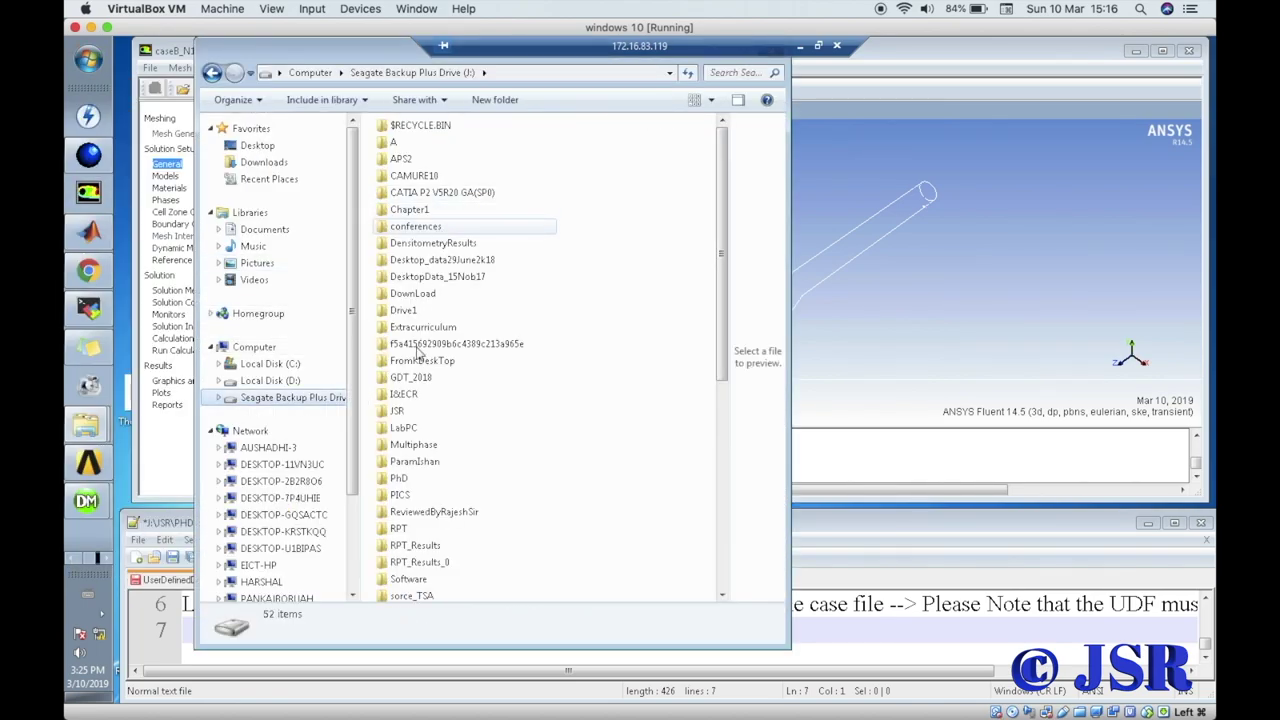
double_click(412, 412)
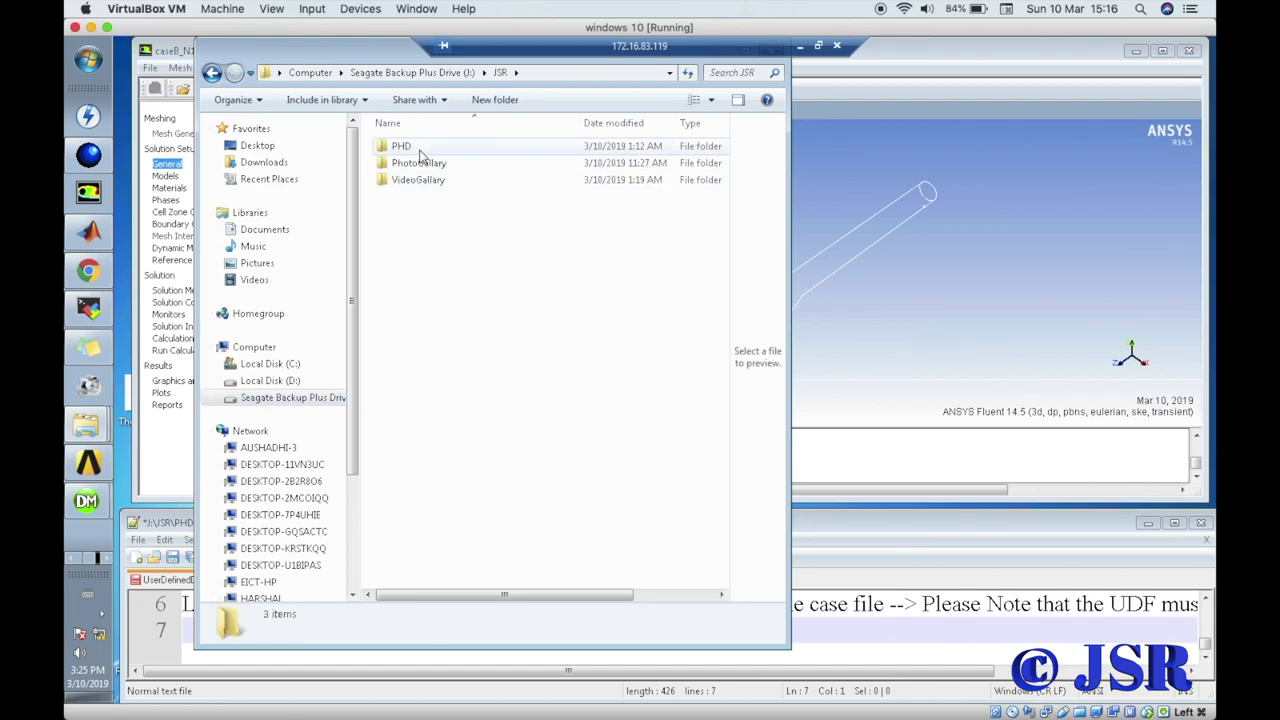
double_click(418, 148)
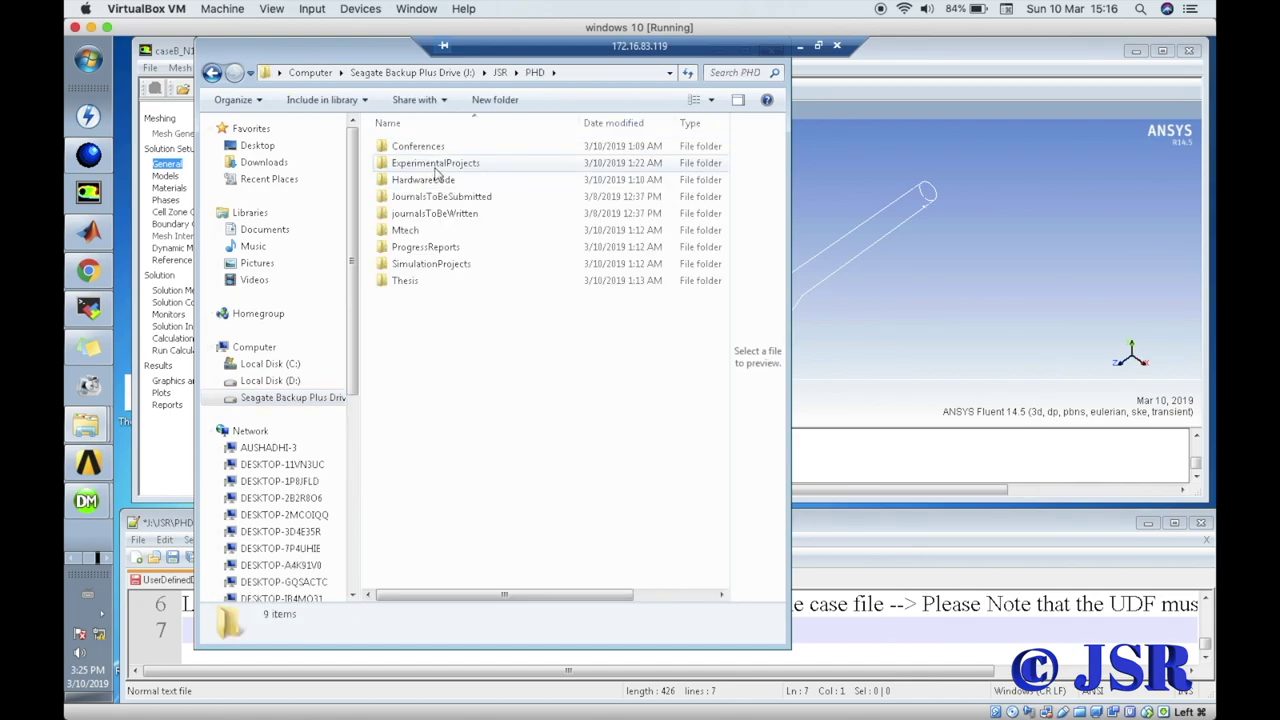
double_click(435, 264)
double_click(413, 155)
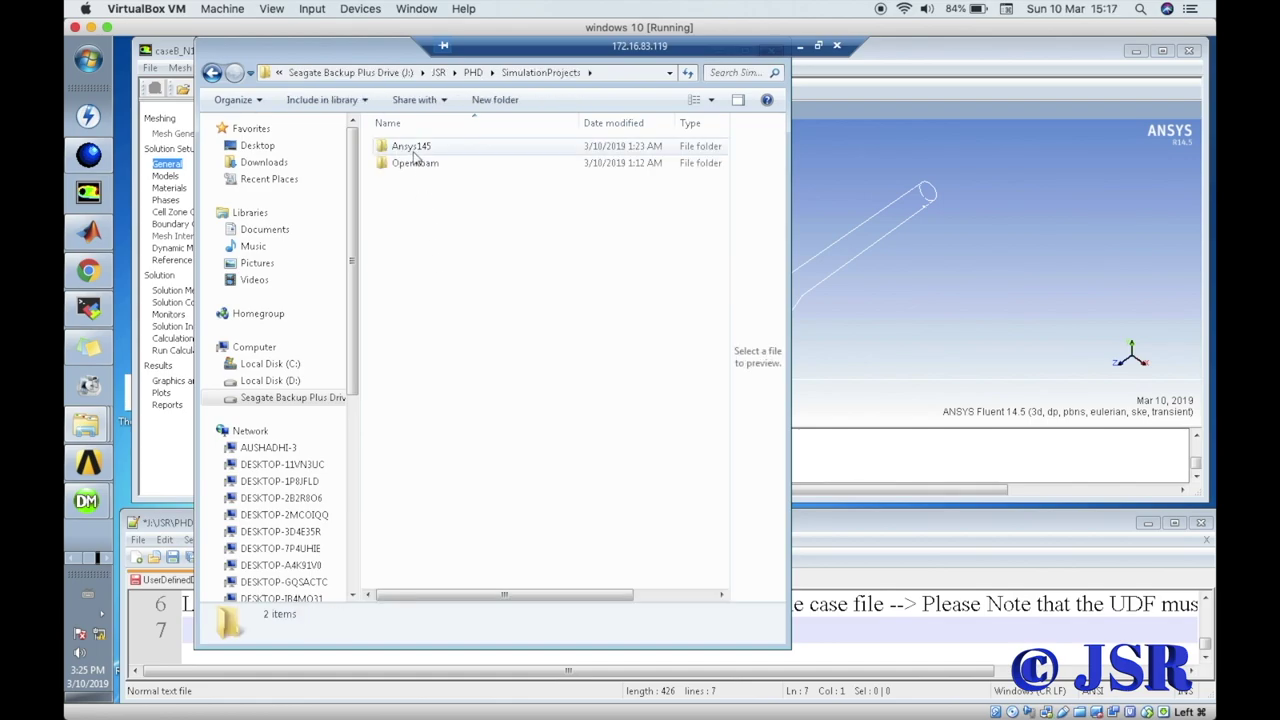
double_click(414, 150)
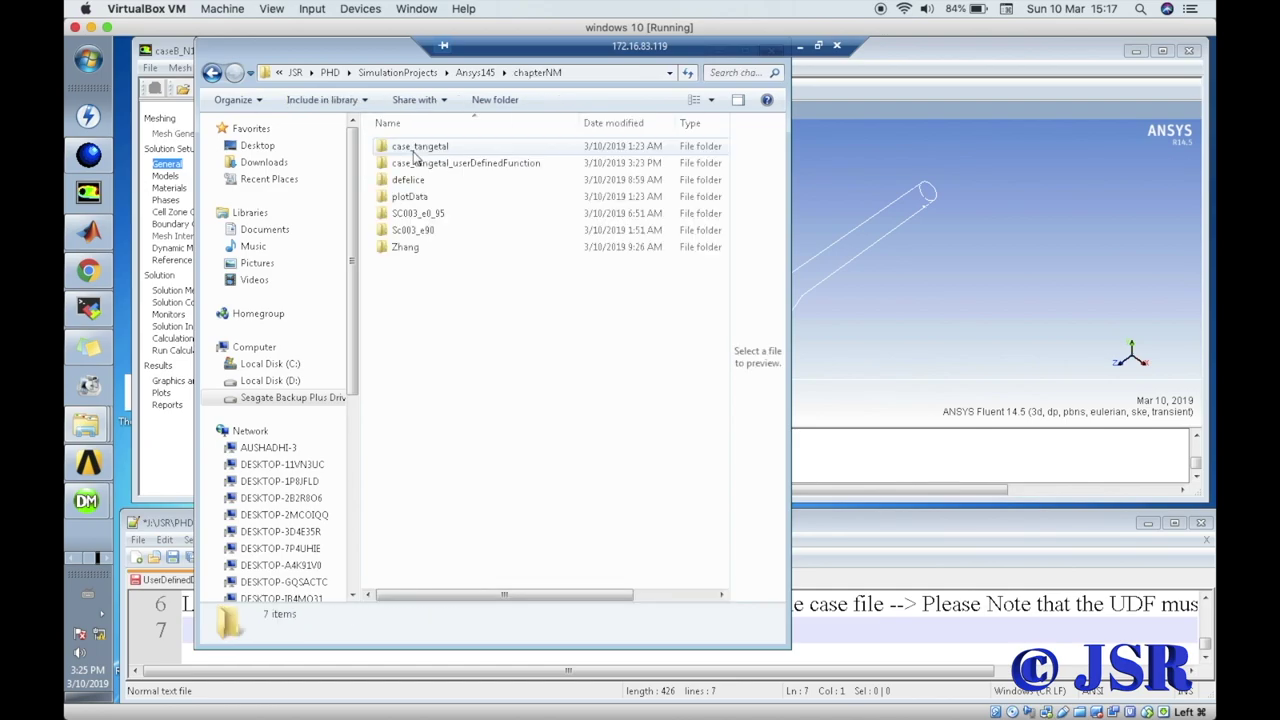
double_click(427, 166)
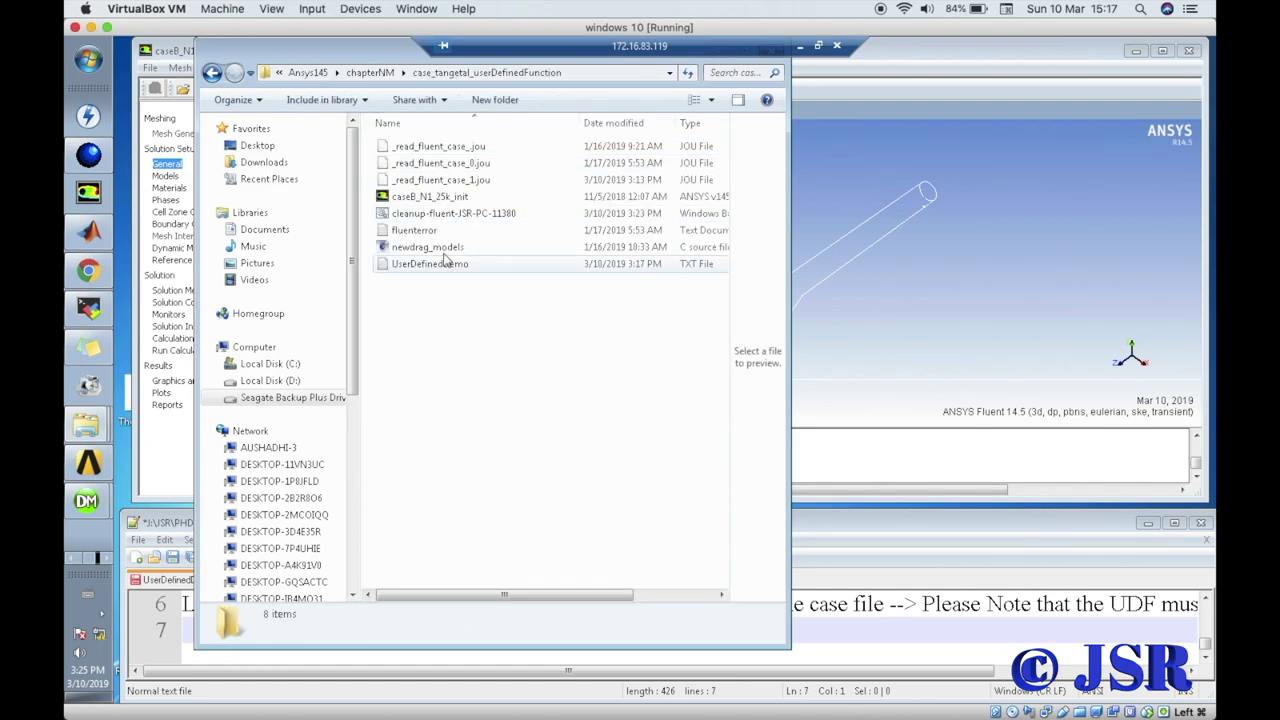
- Point out the newdrag_models C source file in the case folder, shifting the Explorer window into view, and minimize the window
left_click(446, 250)
left_click_drag(388, 52, 428, 106)
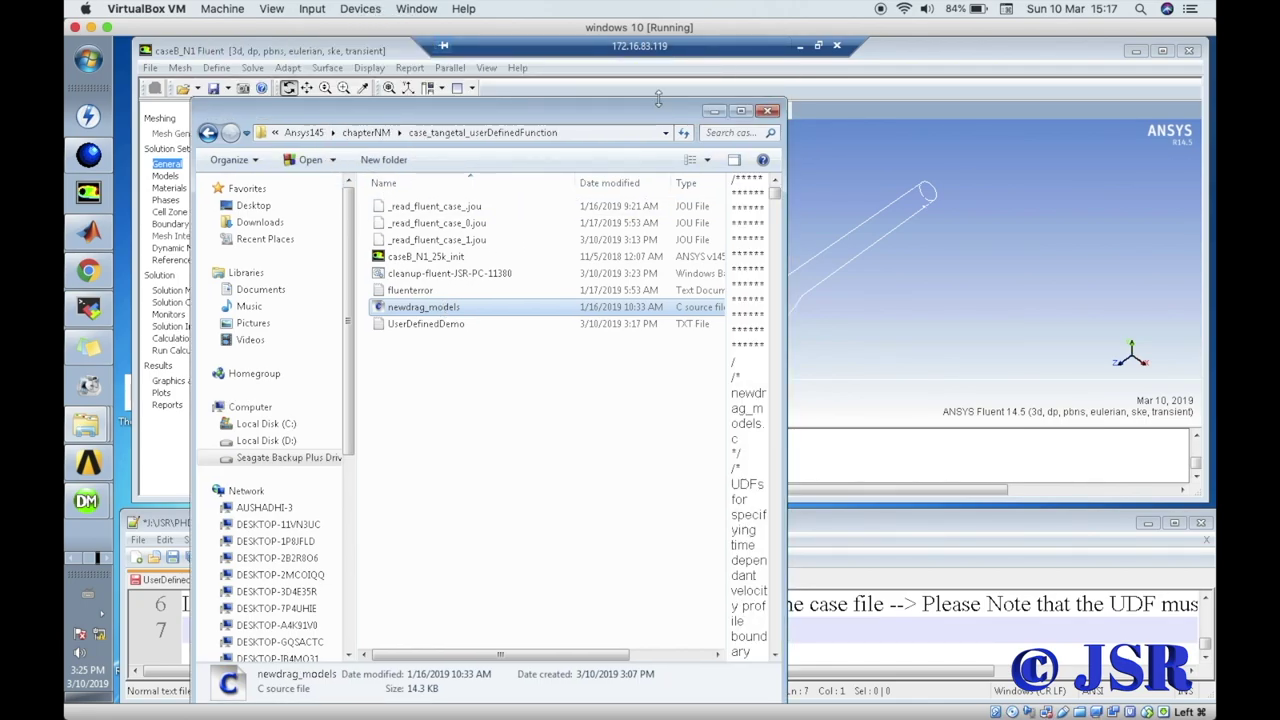
left_click(715, 110)
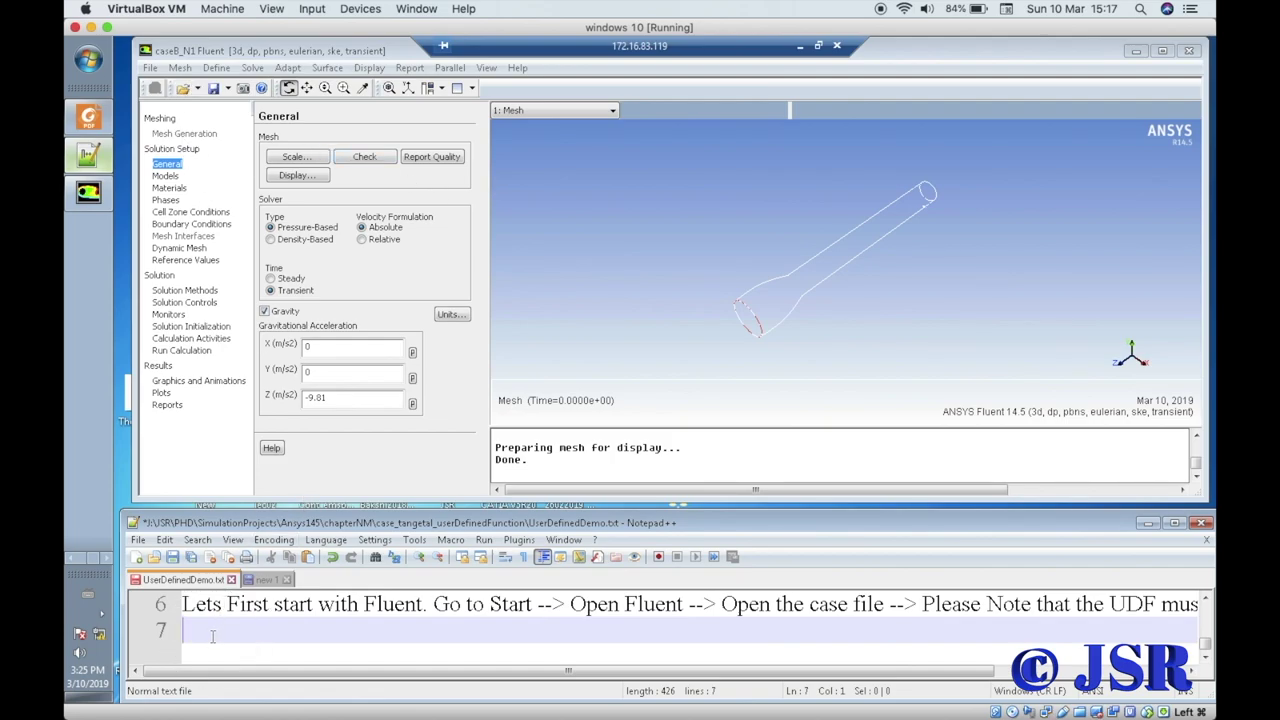
- In the Notepad++ notes, write "To compile the UDF, Go to Define Tab -->" on line 7
type("To comp;")
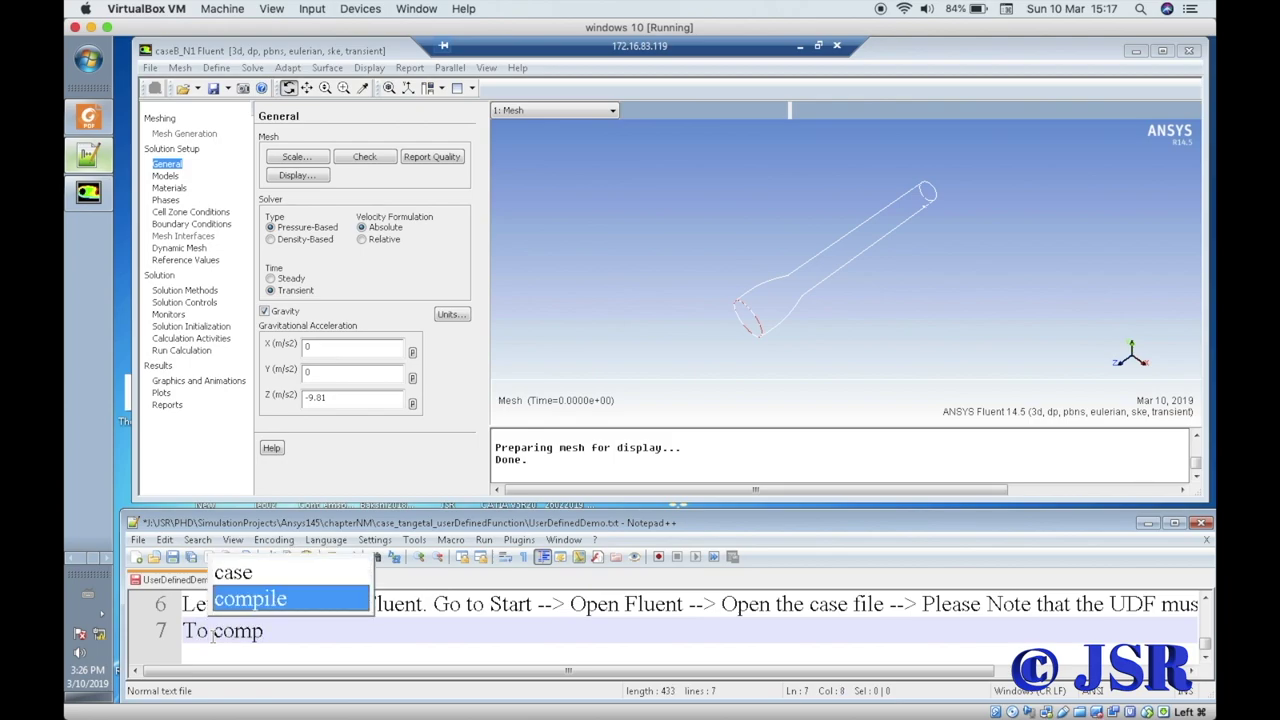
key("BackSpace")
type("li")
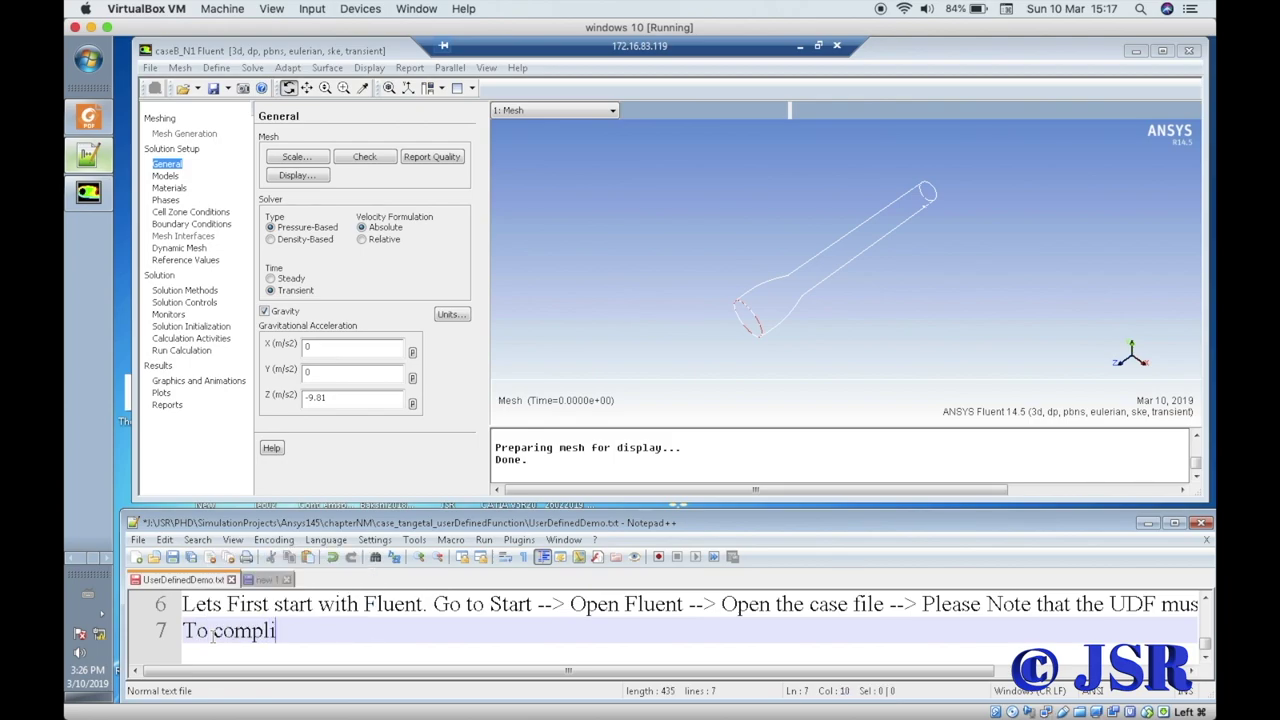
type("e")
key("BackSpace")
key("BackSpace")
key("BackSpace")
type("ile the UDF ")
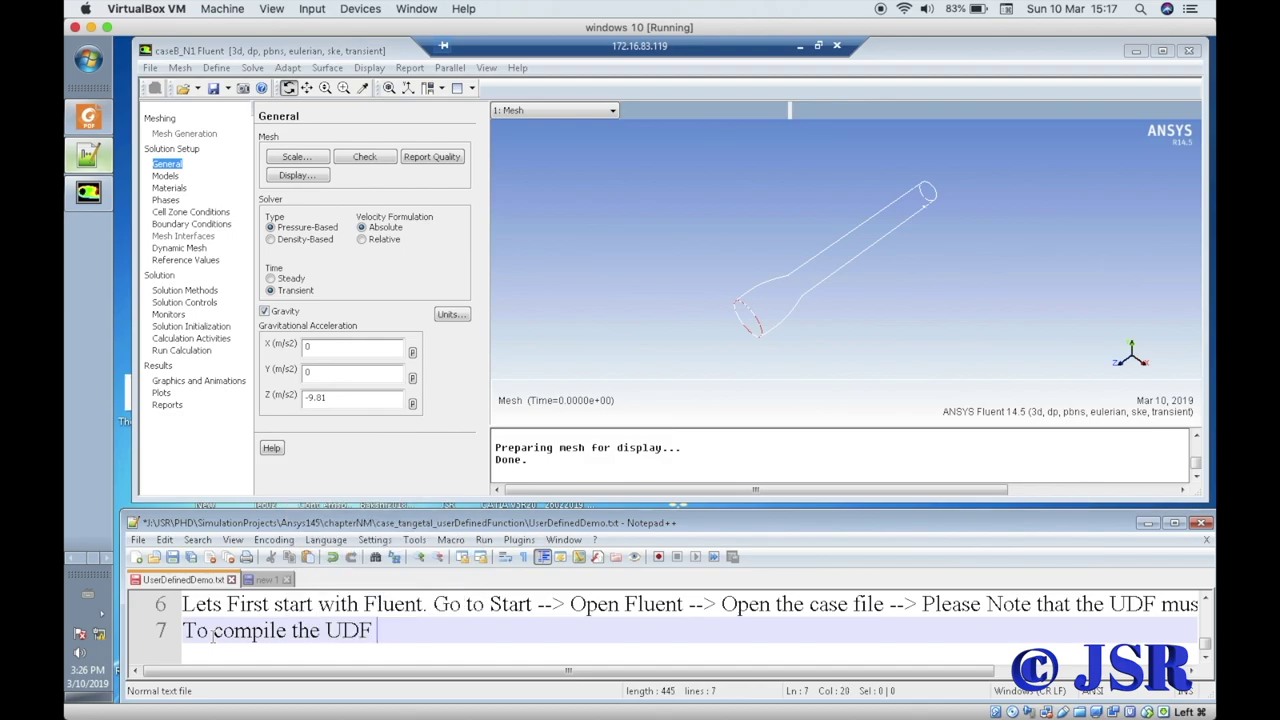
type(", Go to Define")
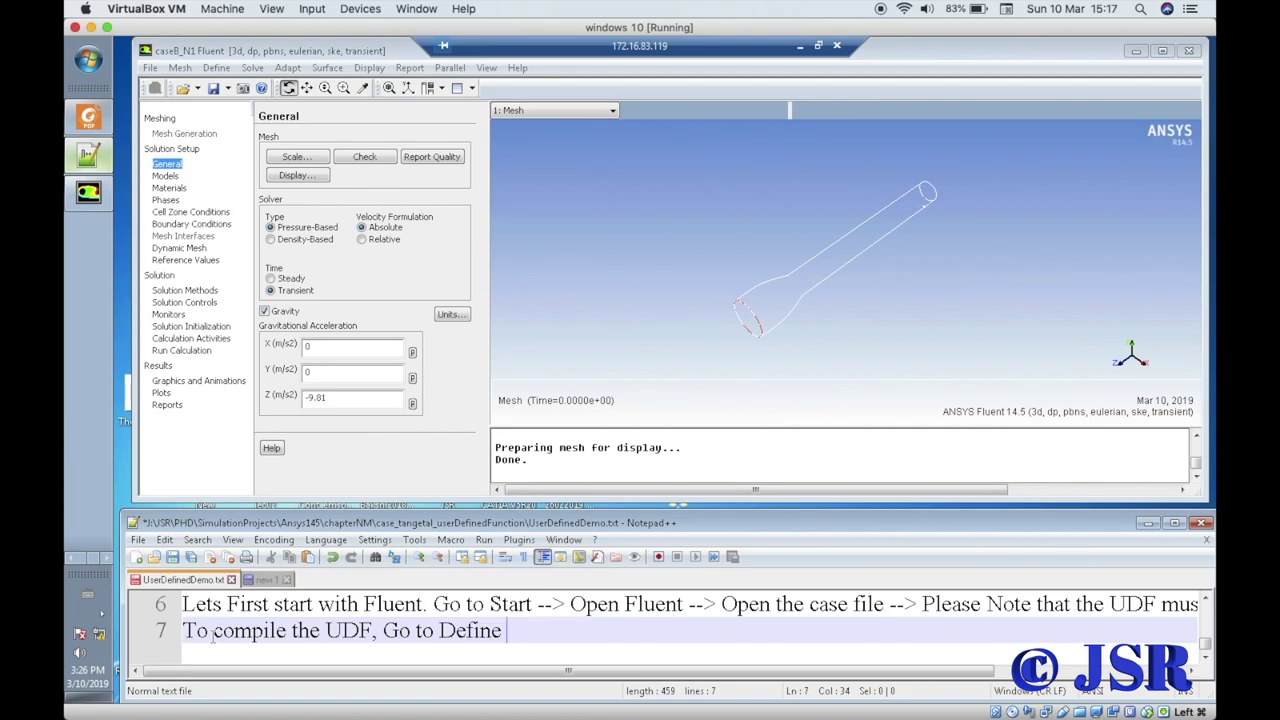
type("Tab -->")
- Check Fluent's Define commands for the user-defined entry and append "User-Define -->" to line 7 of the Notepad++ notes
left_click(217, 67)
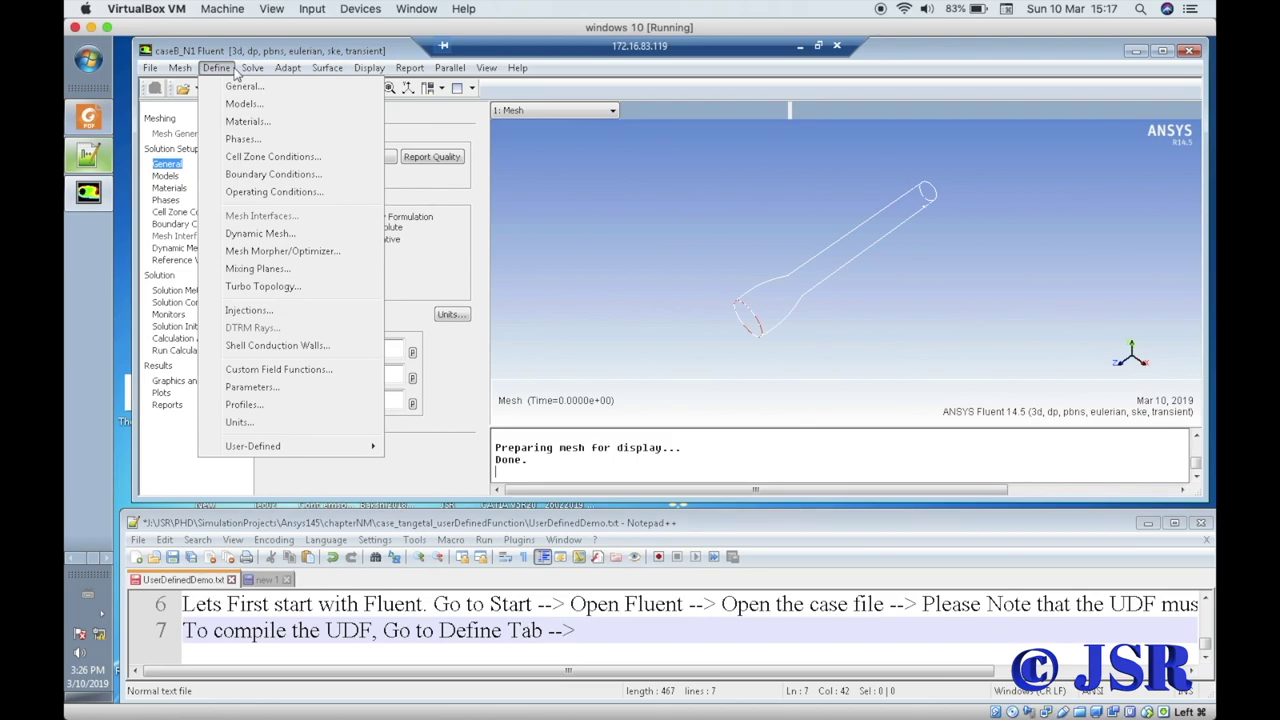
left_click(624, 637)
type("User-")
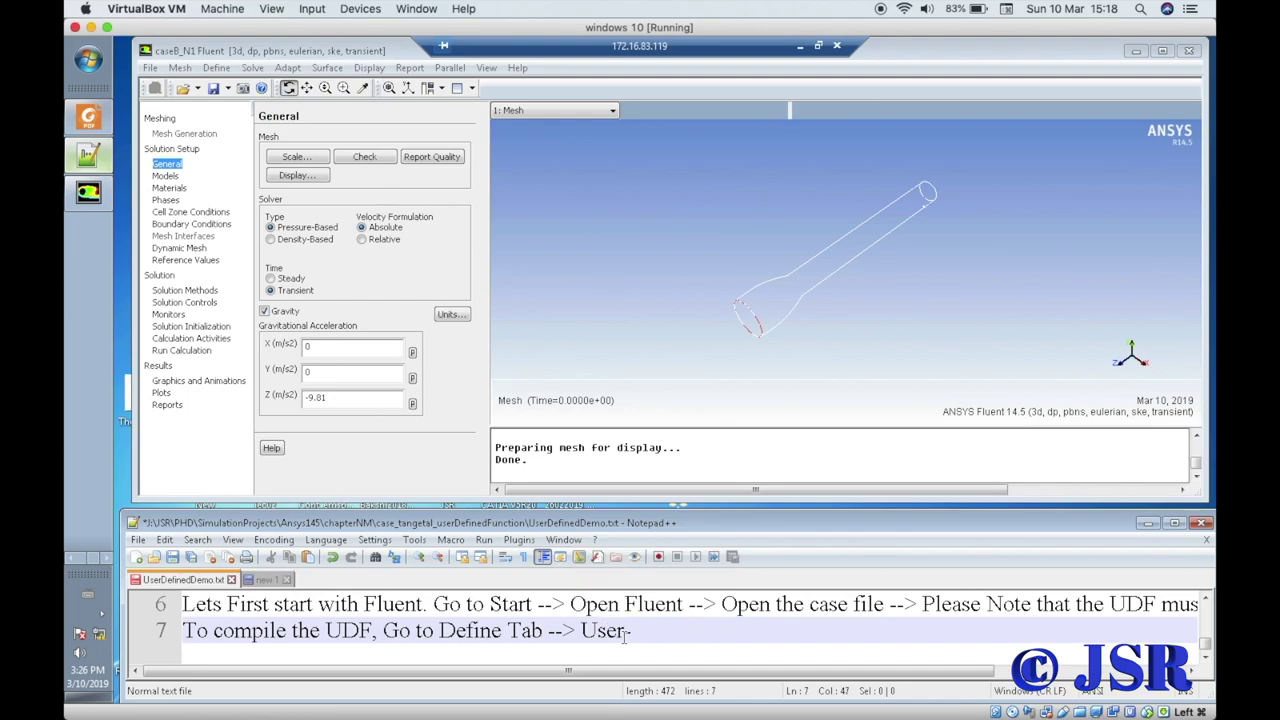
type("Define")
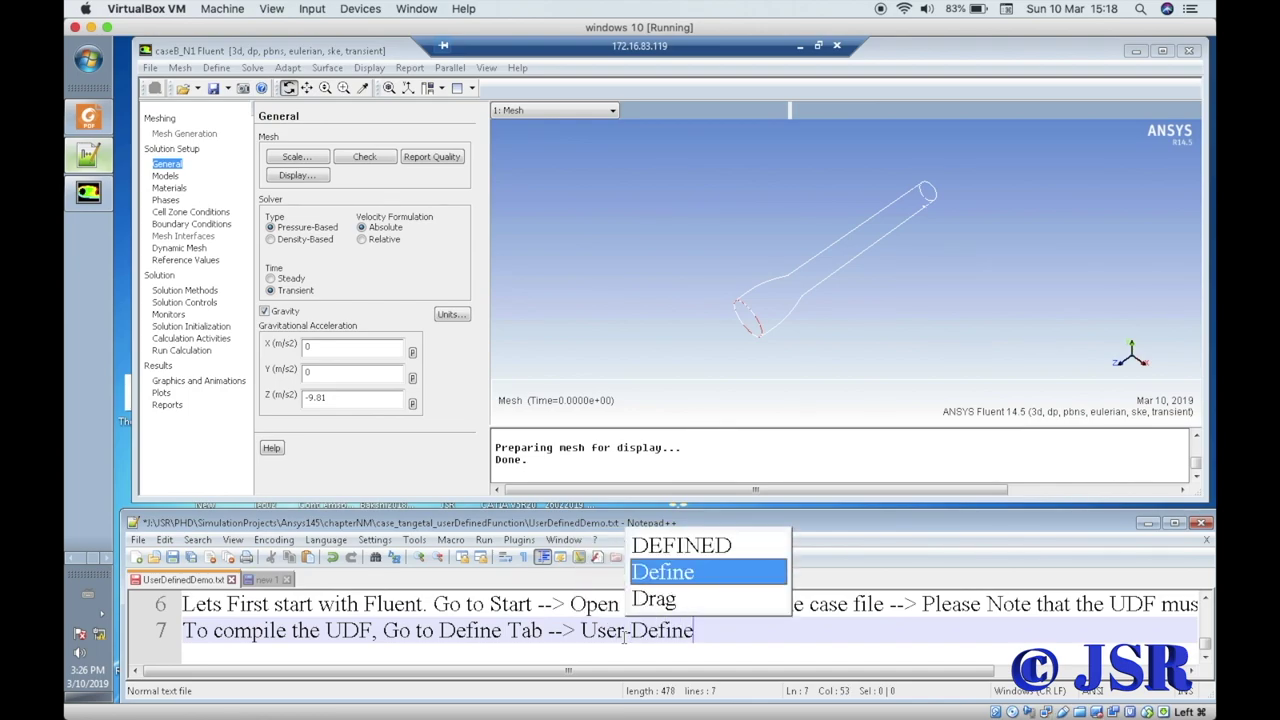
type(" -->")
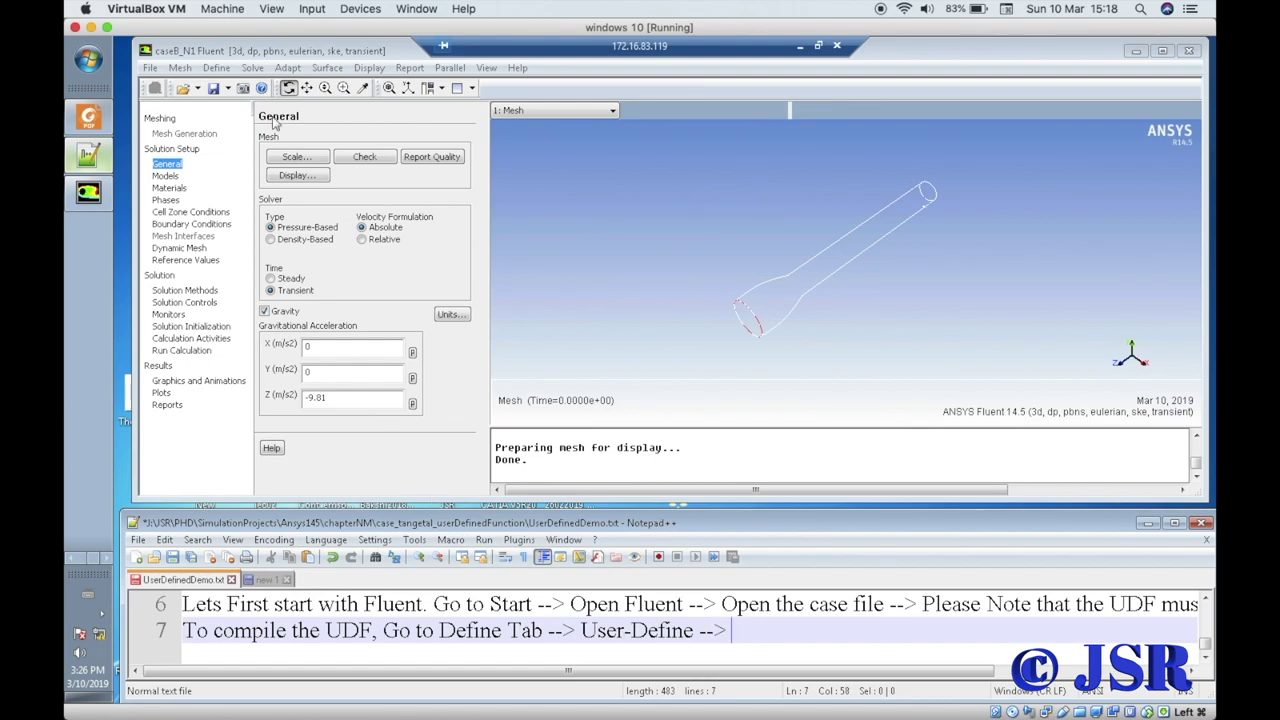
- Switch to Fluent and open the Compiled UDFs dialog for user-defined functions
left_click(222, 68)
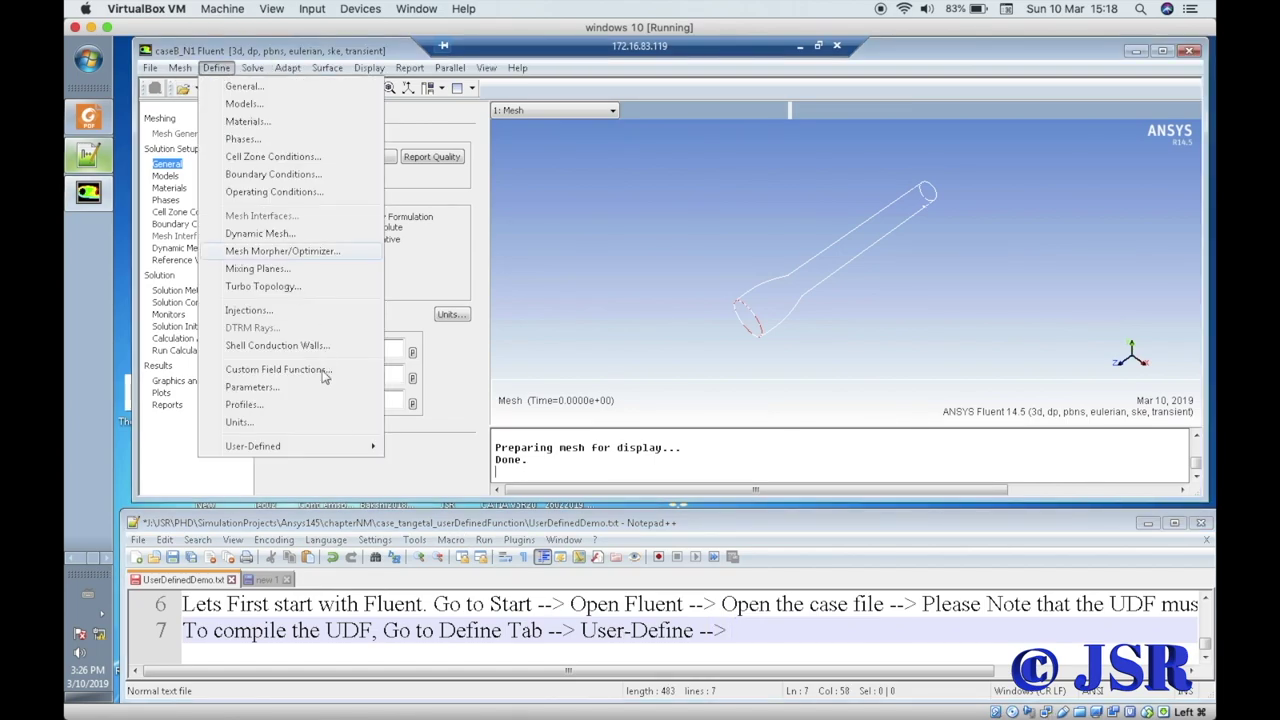
mouse_move(370, 447)
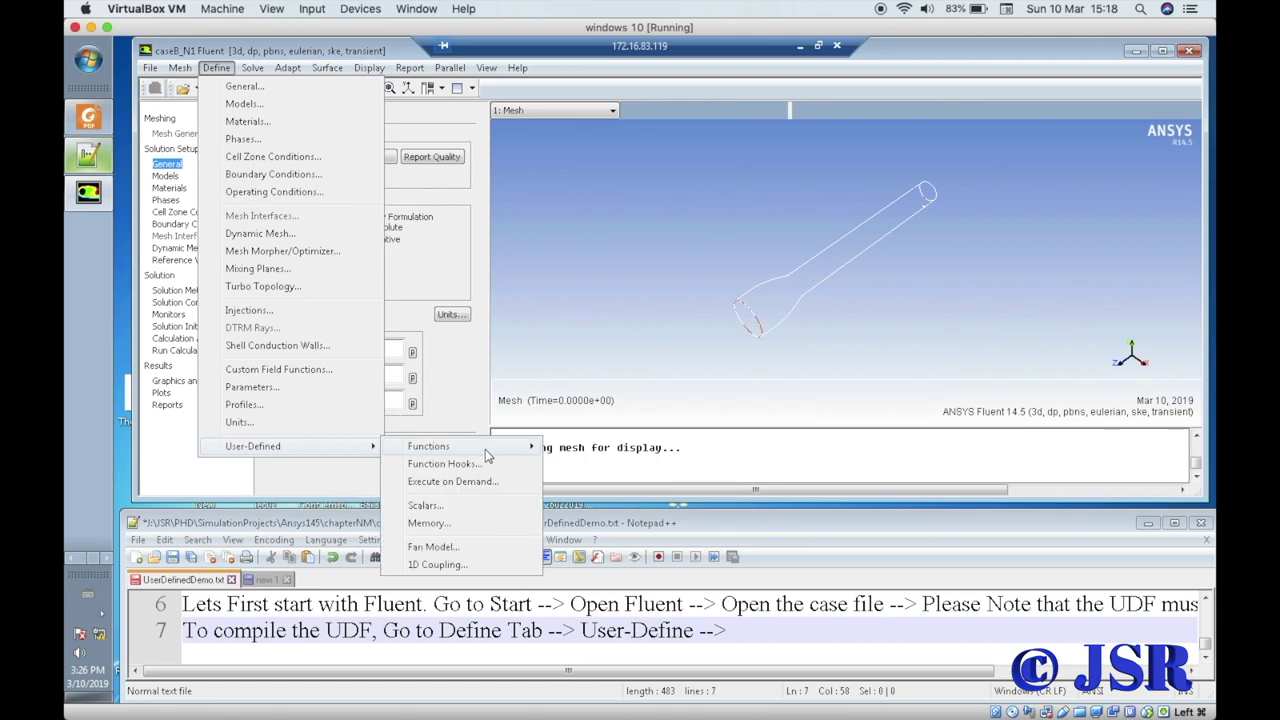
mouse_move(503, 449)
left_click(582, 466)
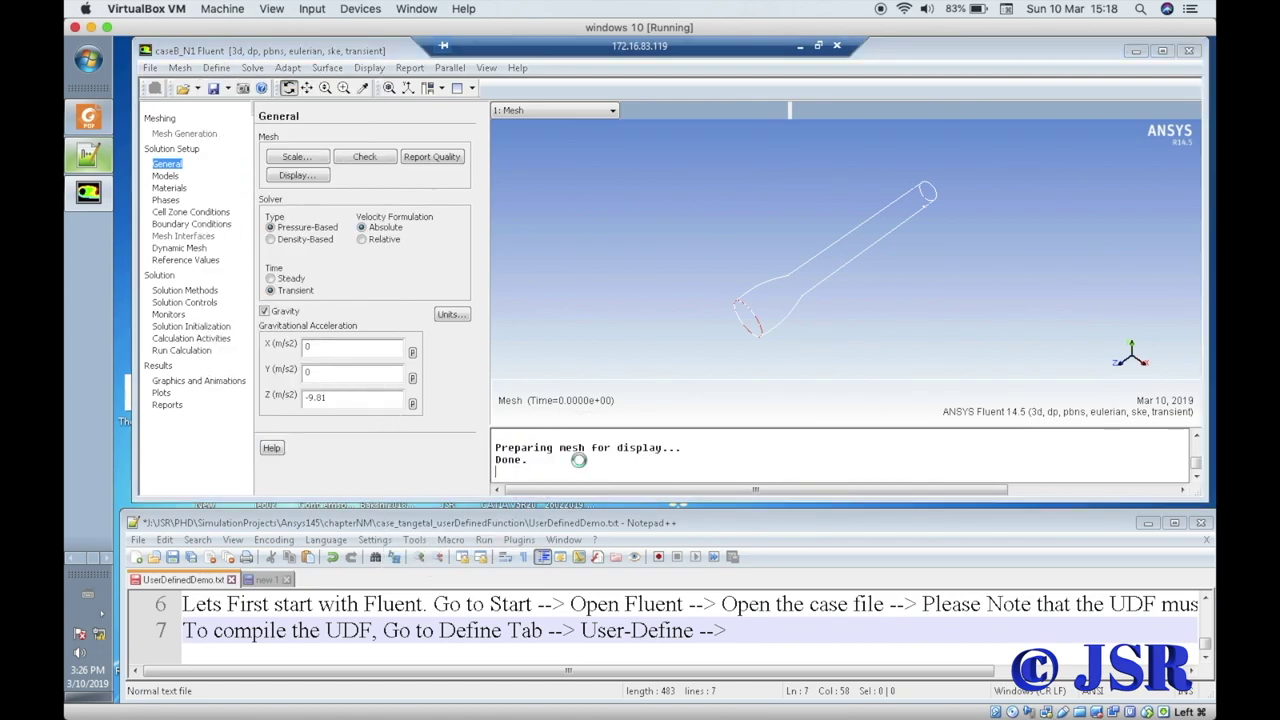
- Switch to Notepad++ and append "Function --> Compile -->" to line 7 of the notes
left_click(780, 641)
type("Funct")
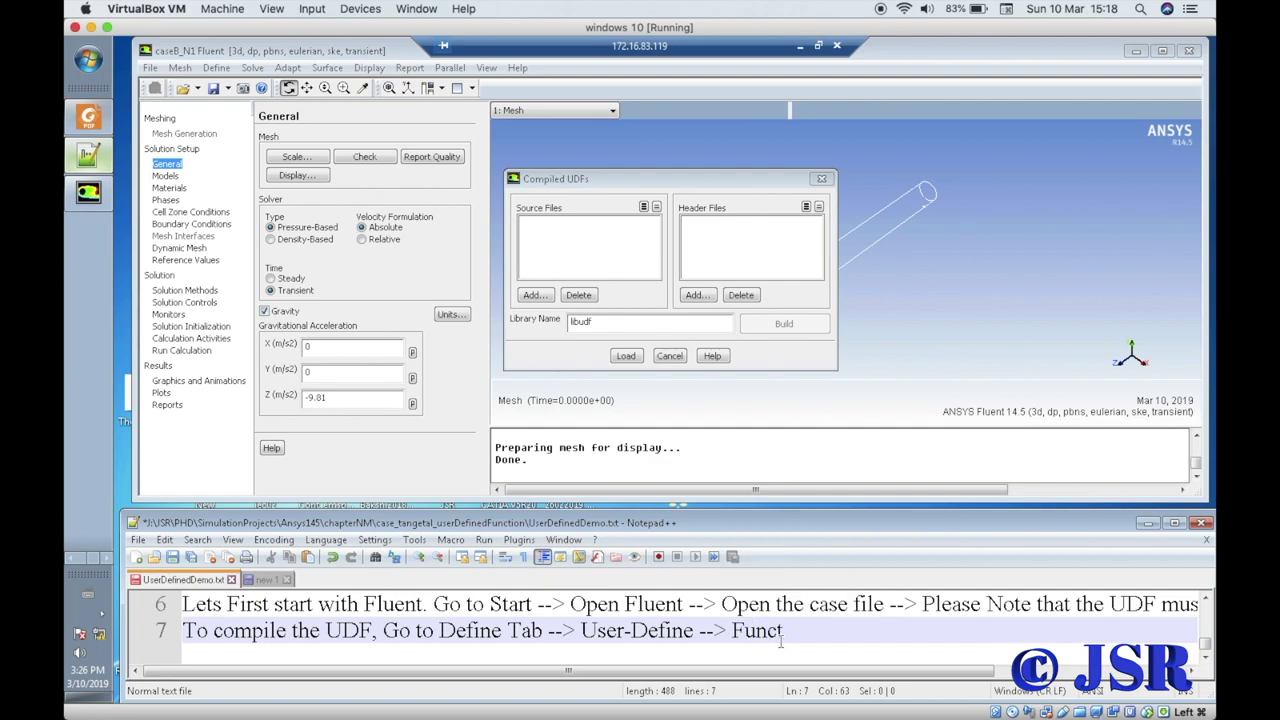
type("ion --> Compile")
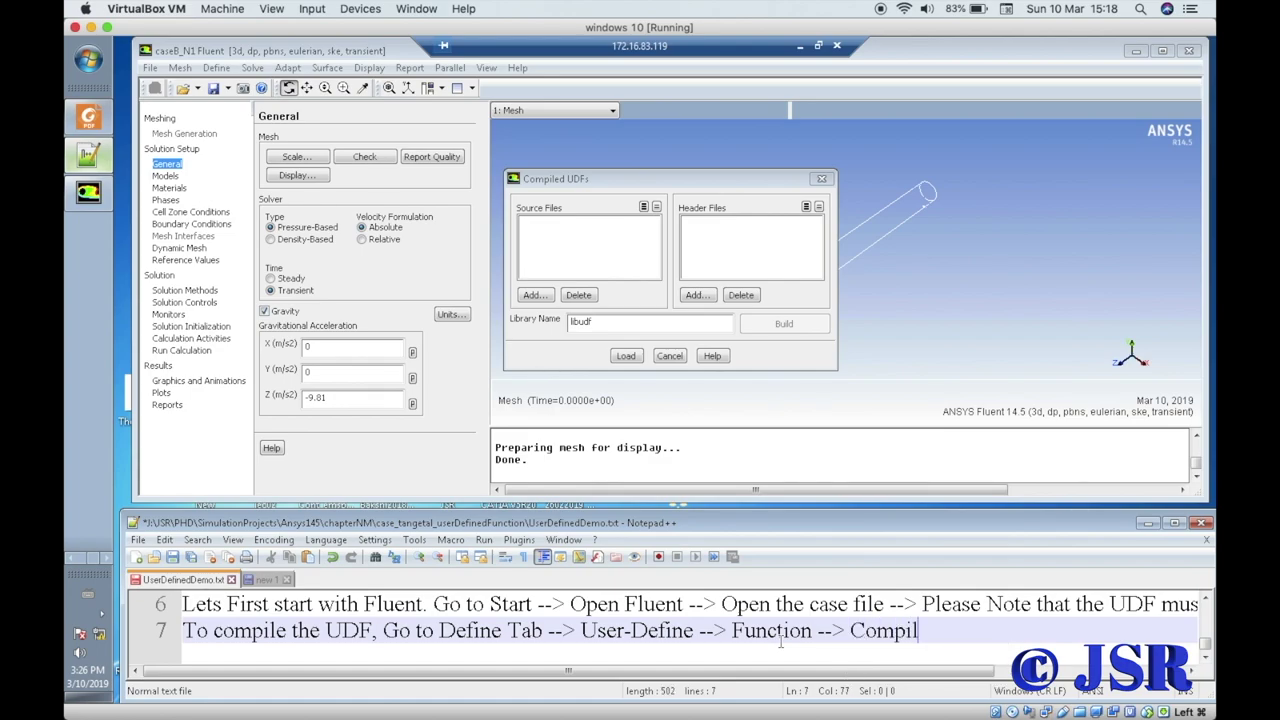
type(" -->")
- In Fluent's Compiled UDFs dialog, add newdrag_models.c as a source file, with all file types listed
left_click(549, 298)
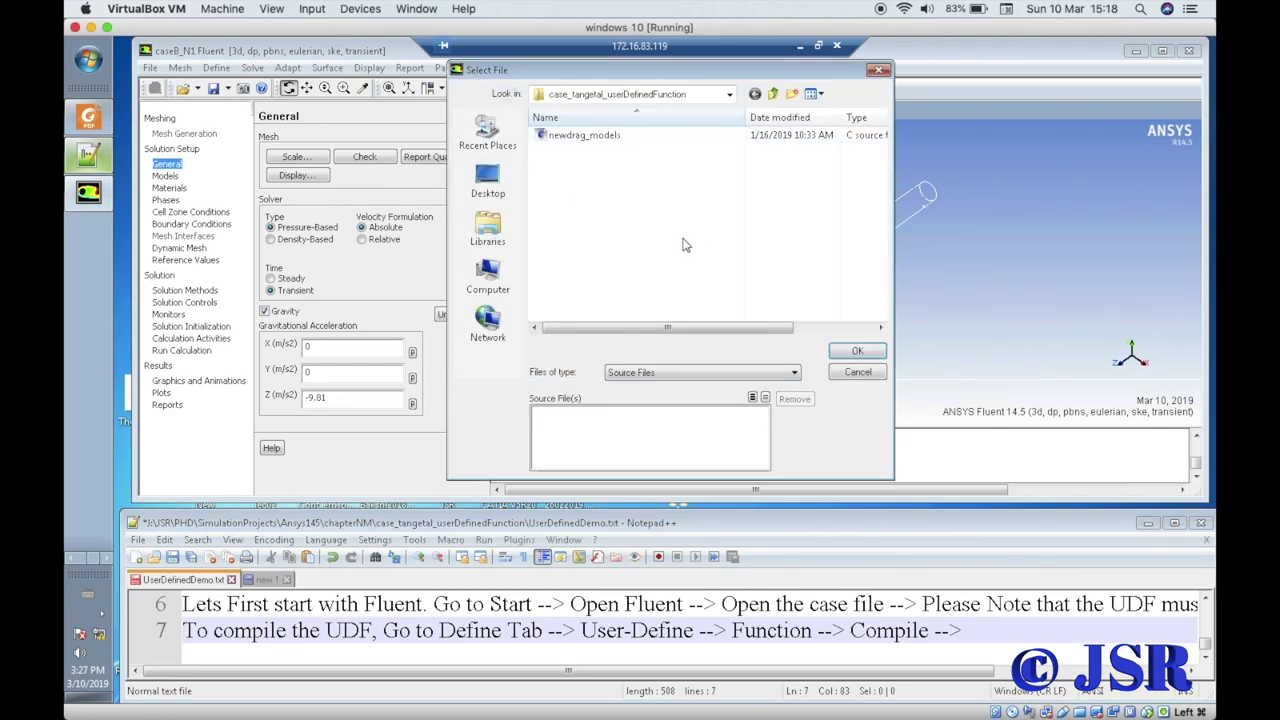
left_click(677, 378)
left_click(666, 393)
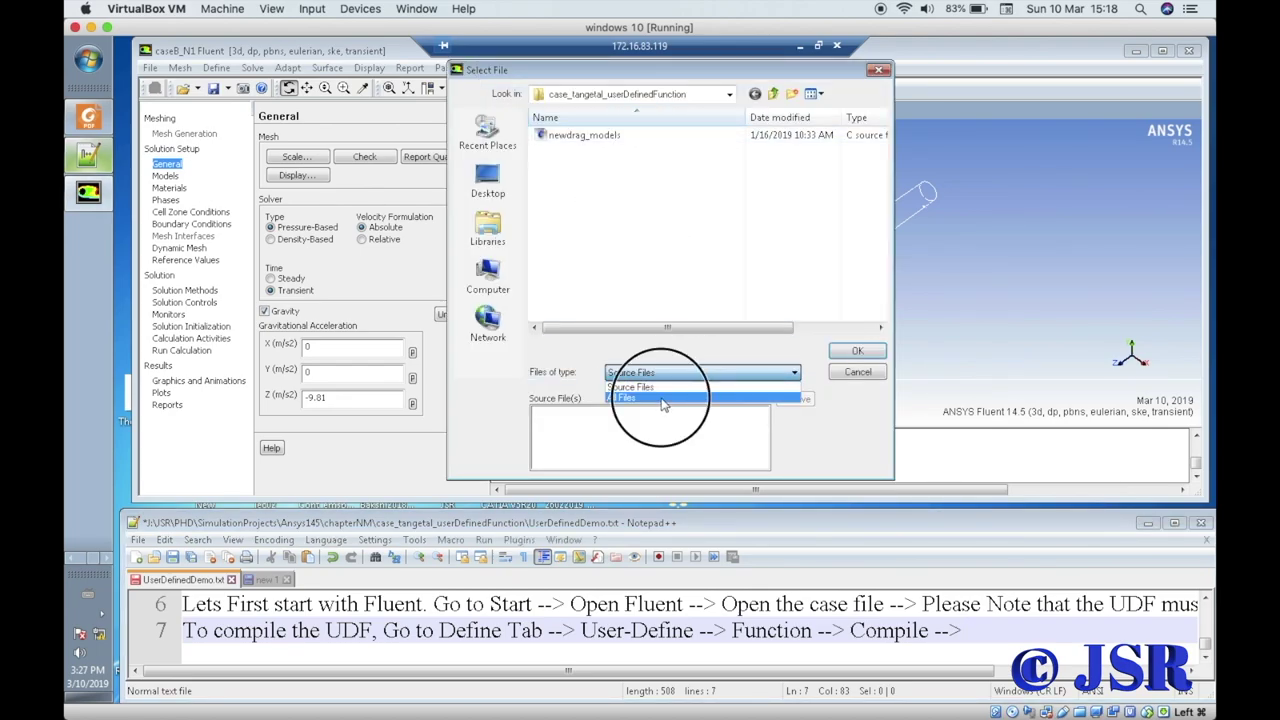
left_click(584, 226)
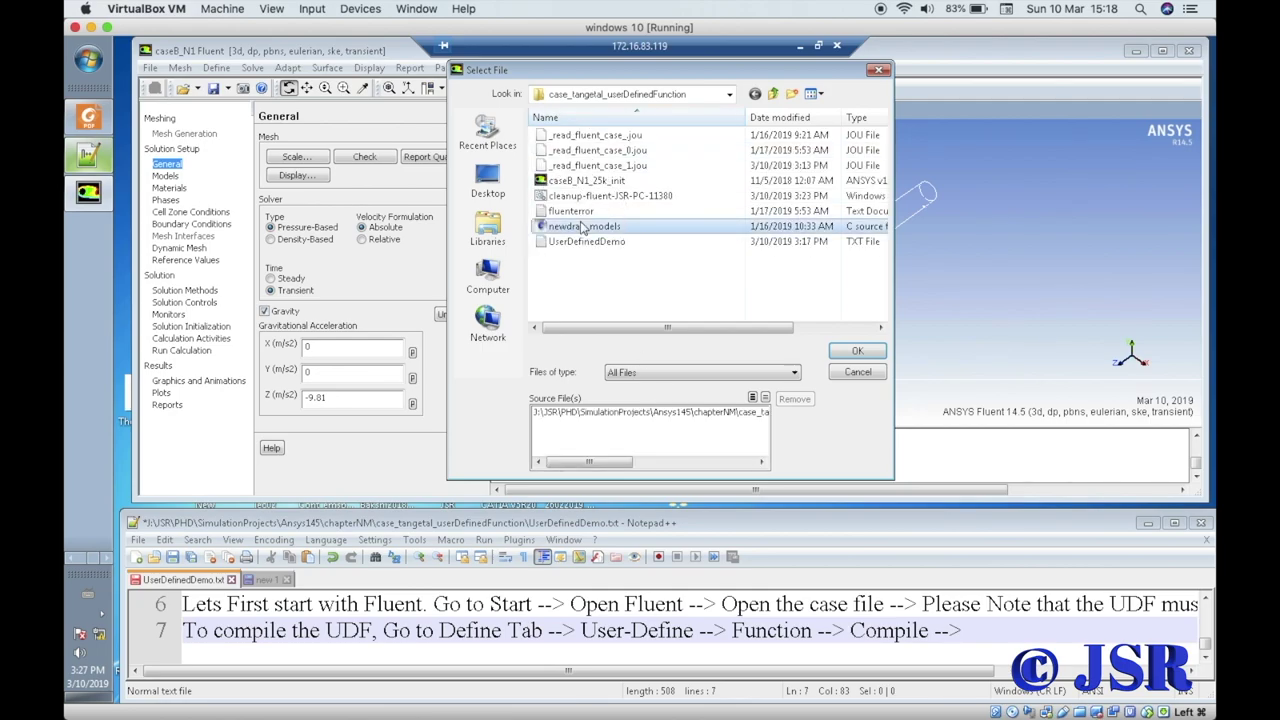
left_click(857, 352)
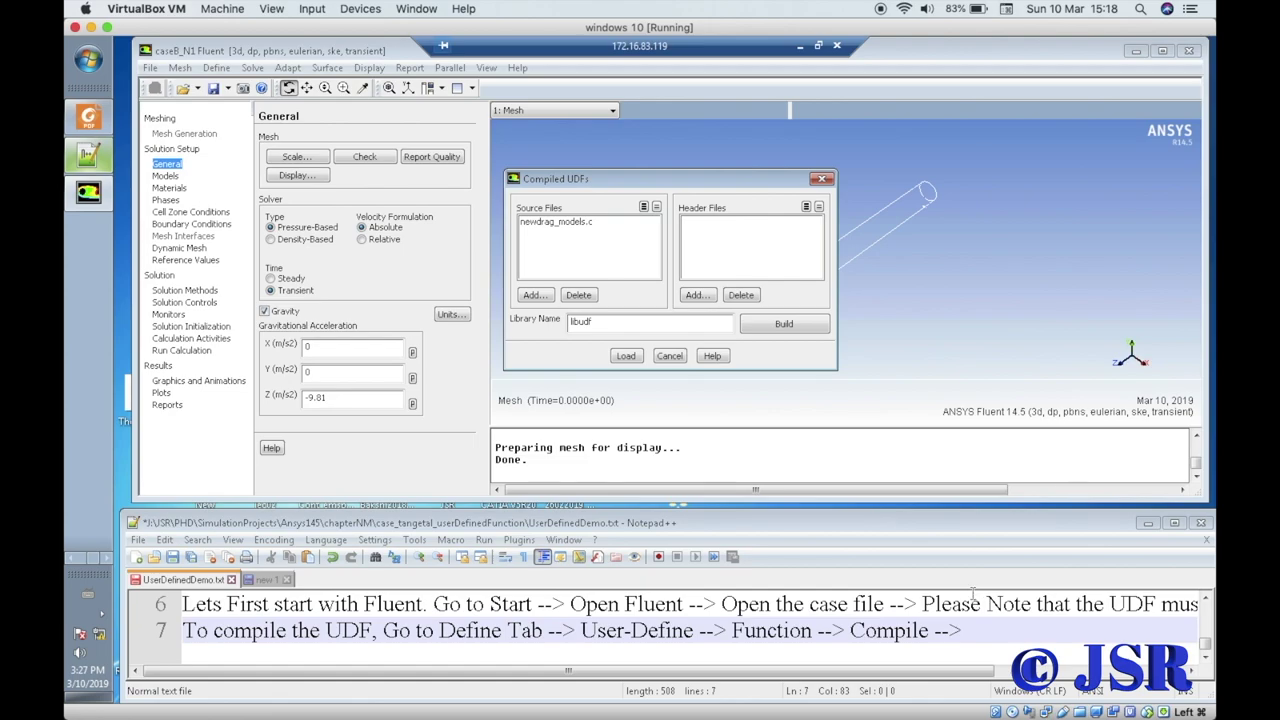
- Switch to Notepad++ and append "Add the source file --> Build" to line 7 of the notes
left_click(980, 630)
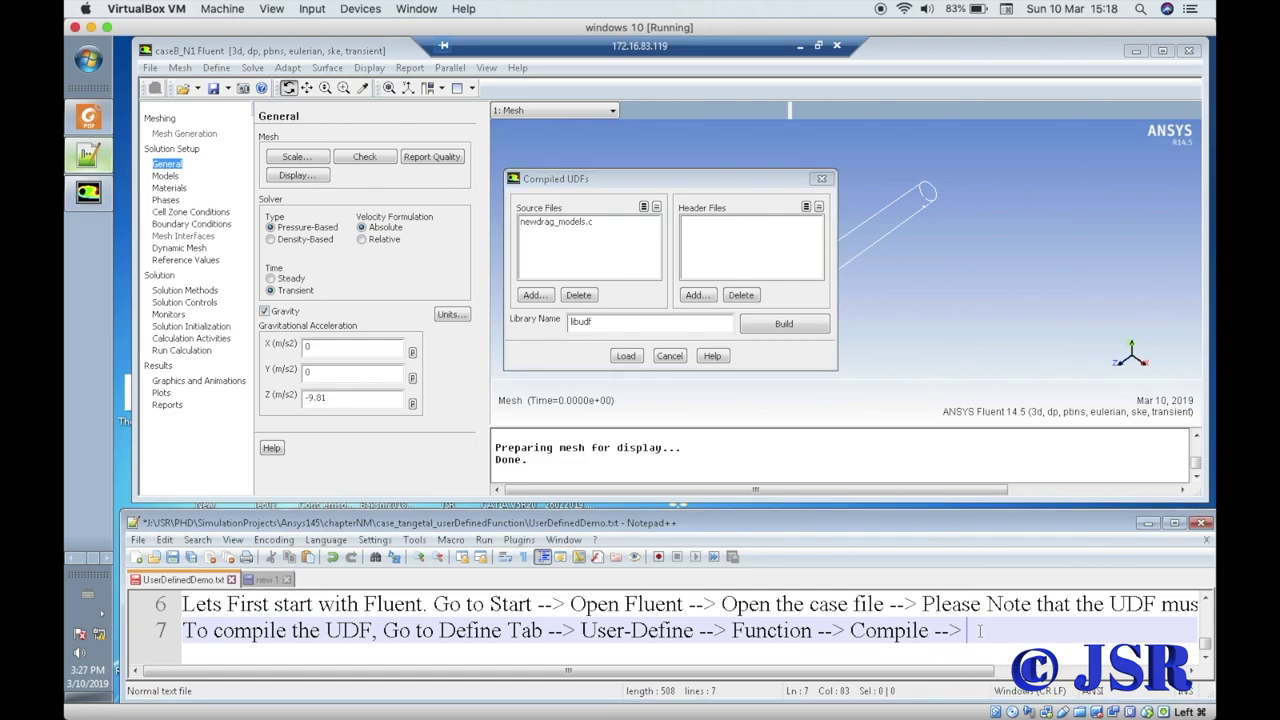
type("Add the source")
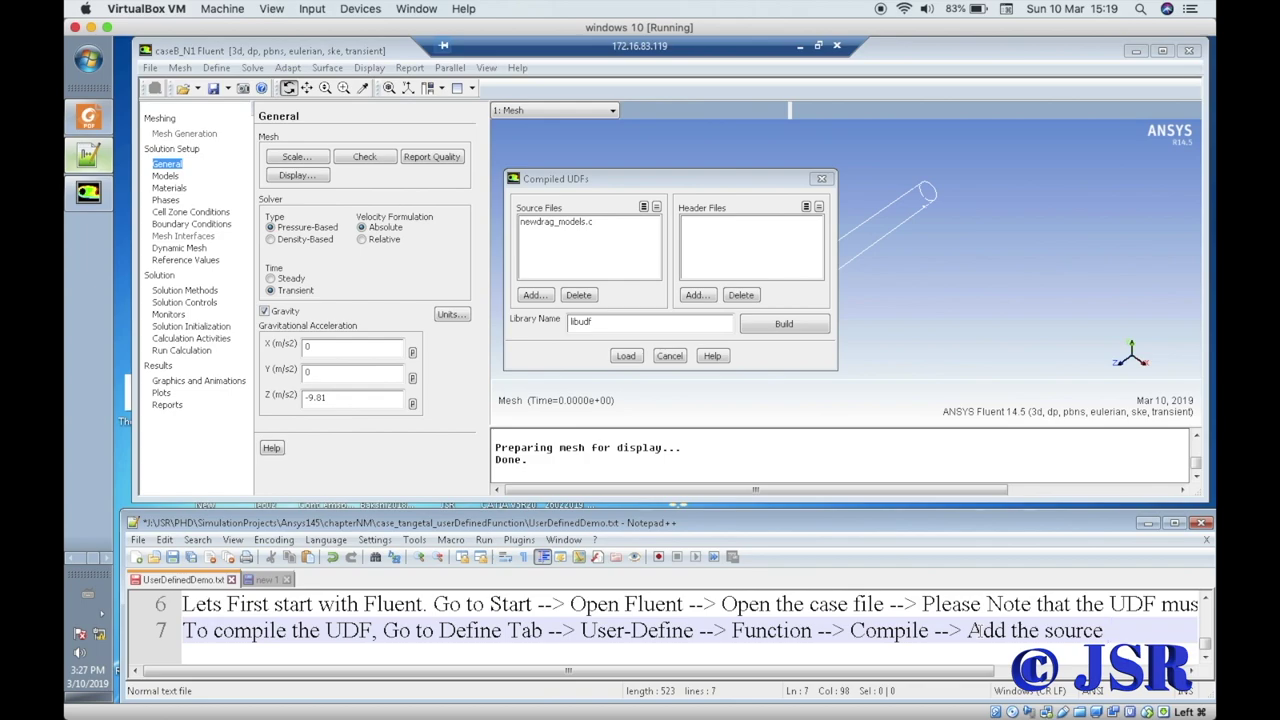
type(" file")
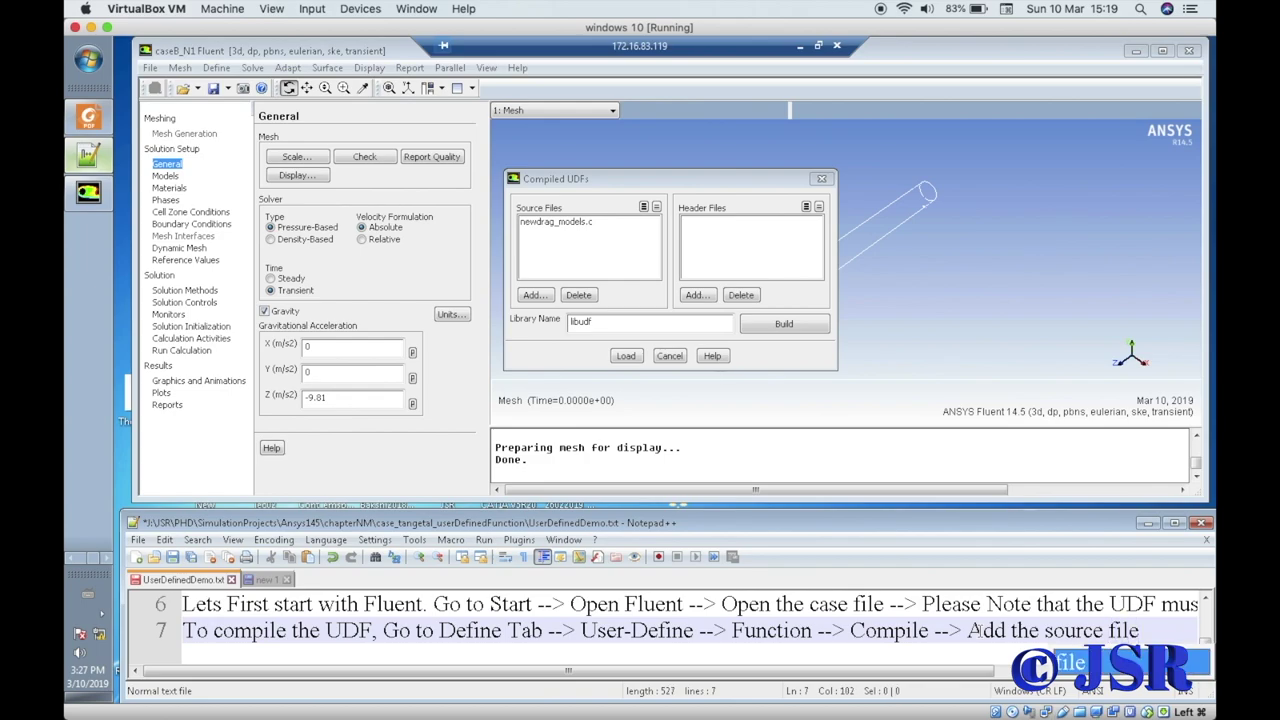
type(" --> ")
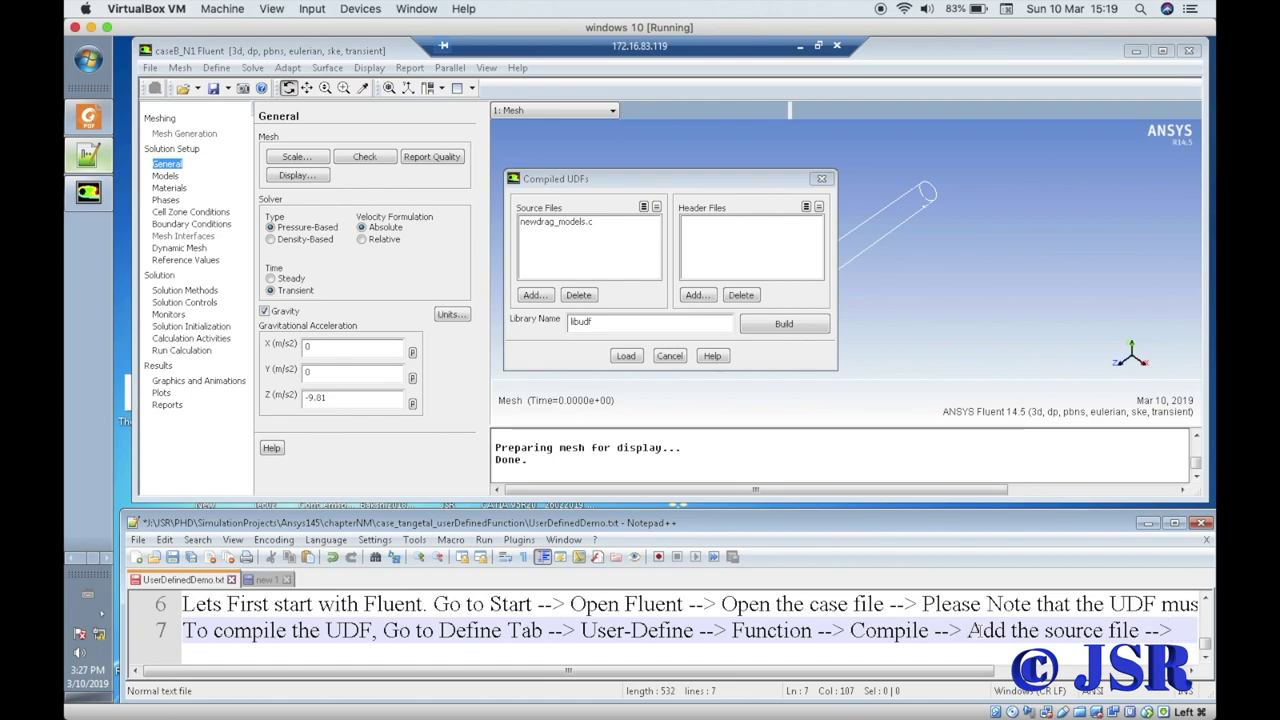
type("B")
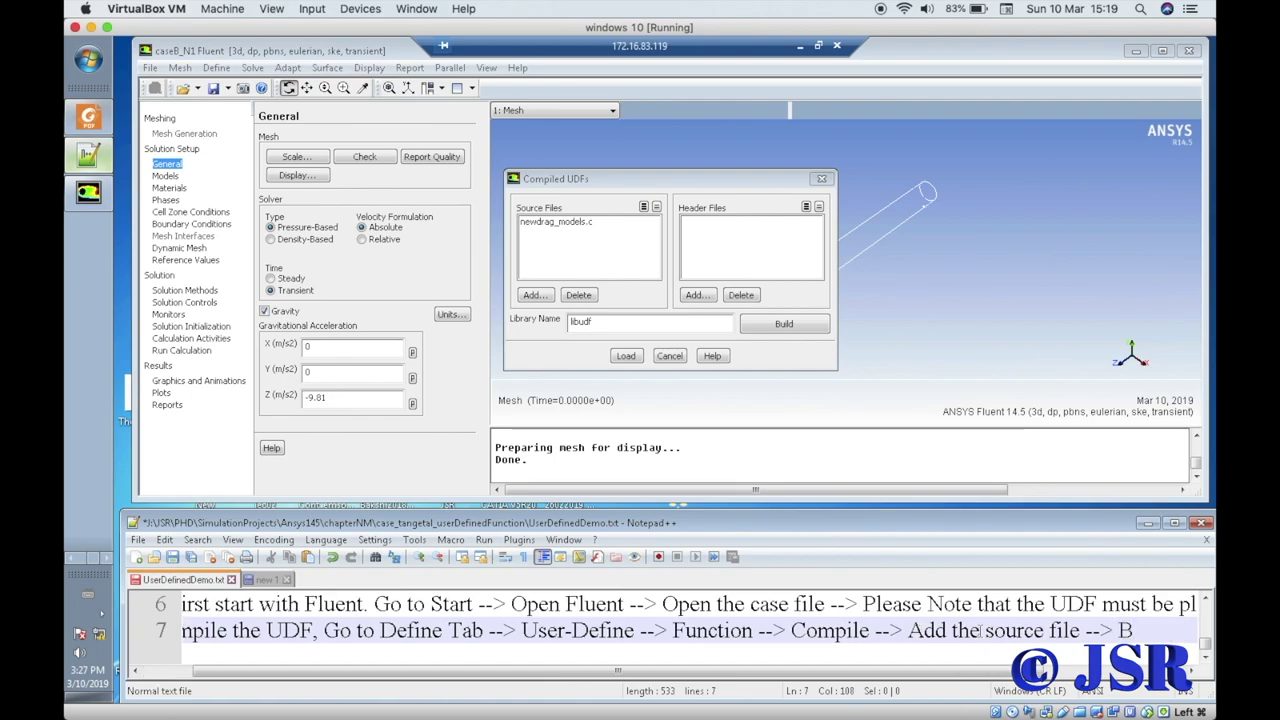
type("uild")
- Build the libudf library from newdrag_models.c in Fluent and return to the end of line 7 in the Notepad++ notes
left_click(816, 325)
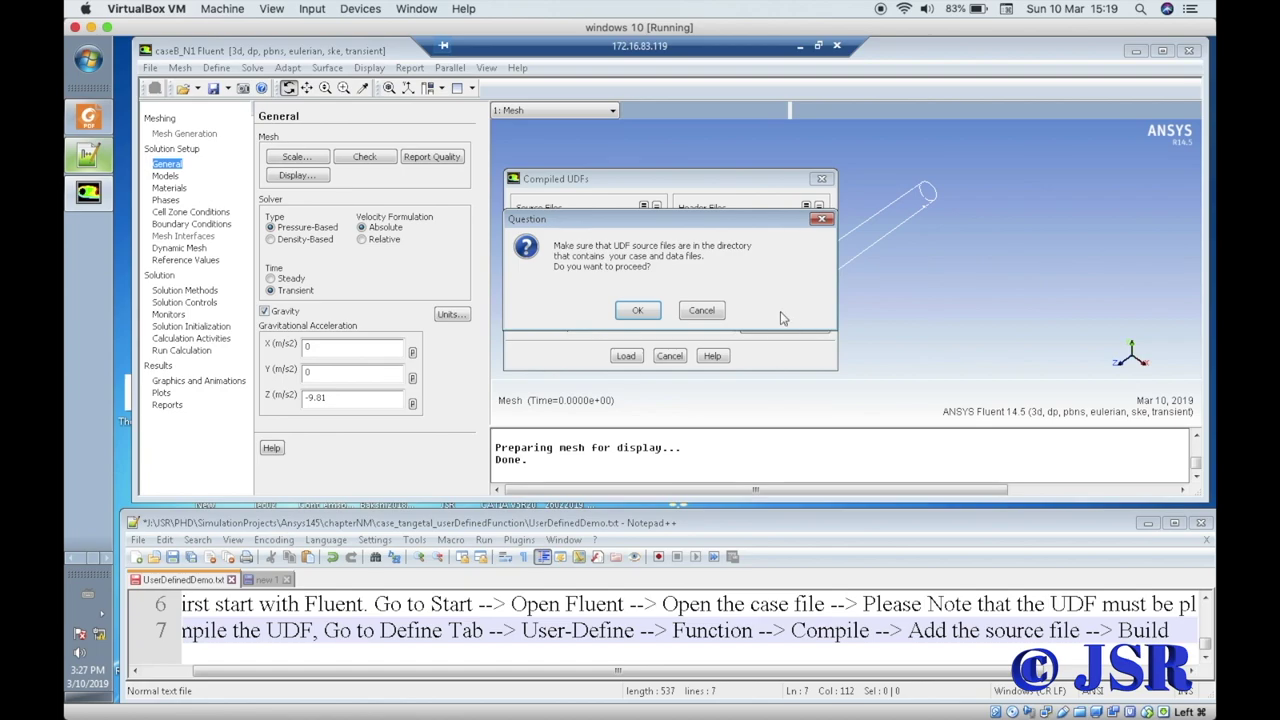
left_click(648, 310)
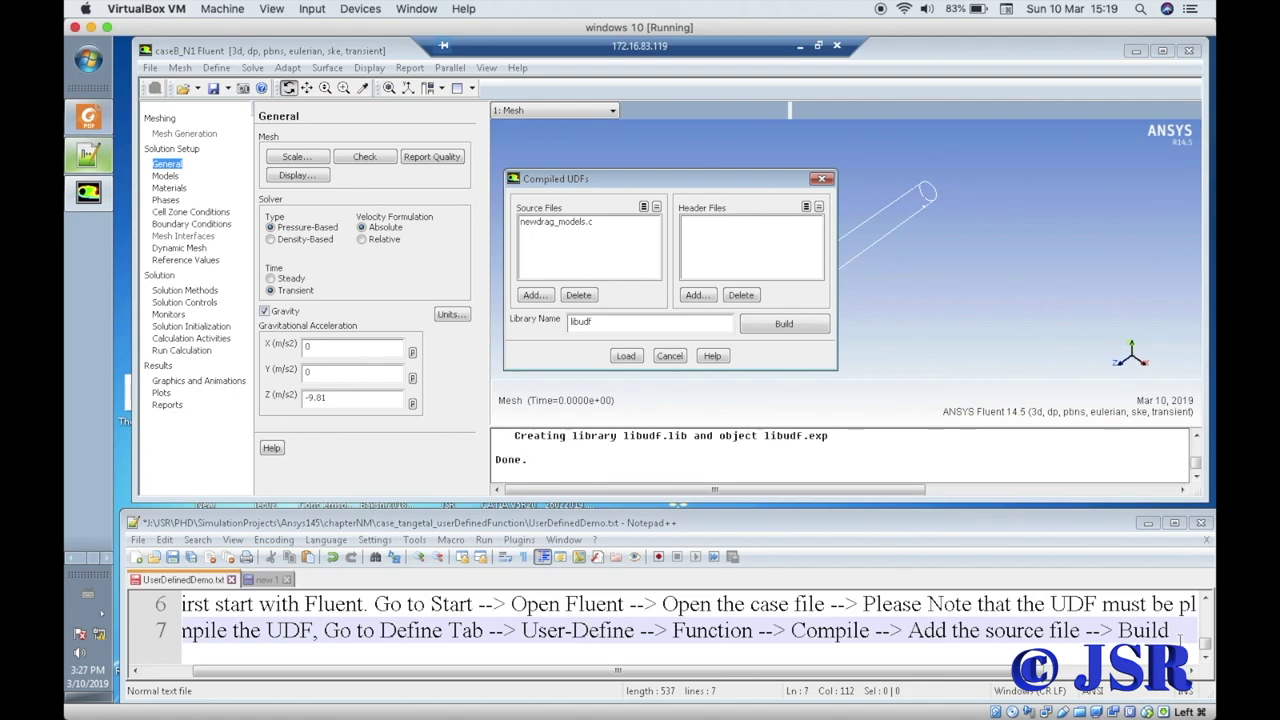
left_click(1180, 640)
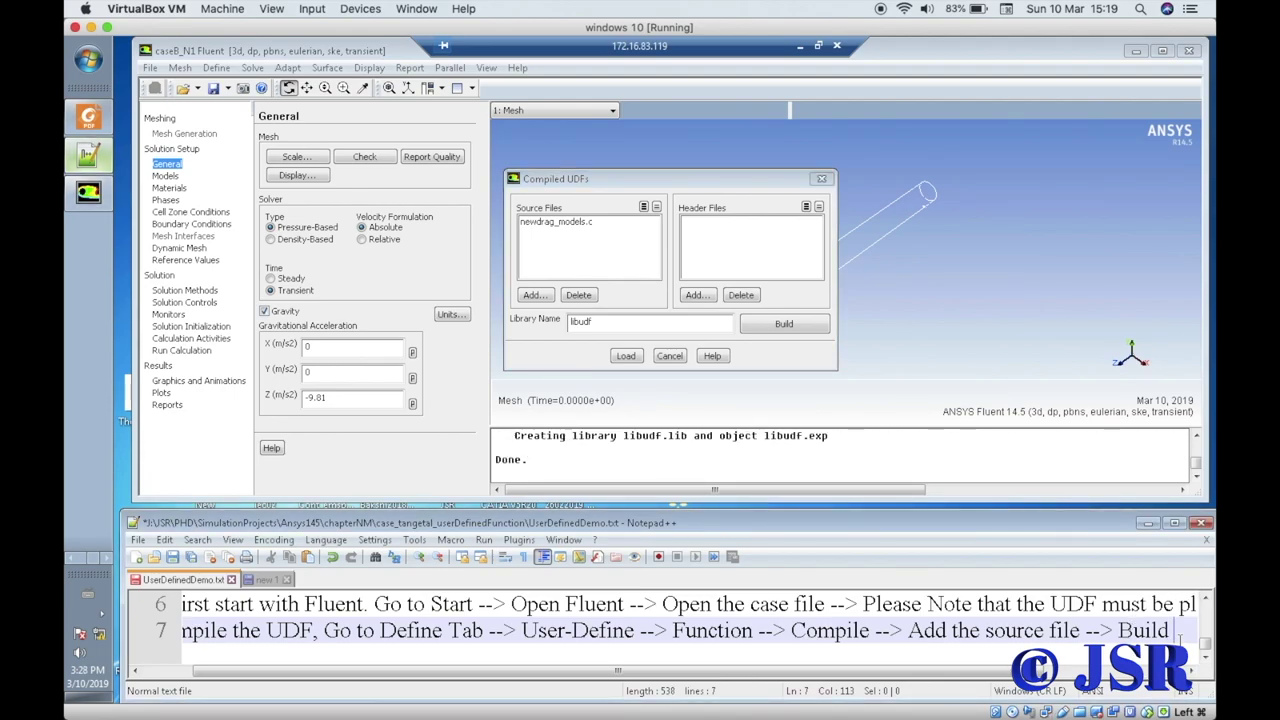
- Append "--> ok" to line 7 of the notes and start line 8
type("--> ")
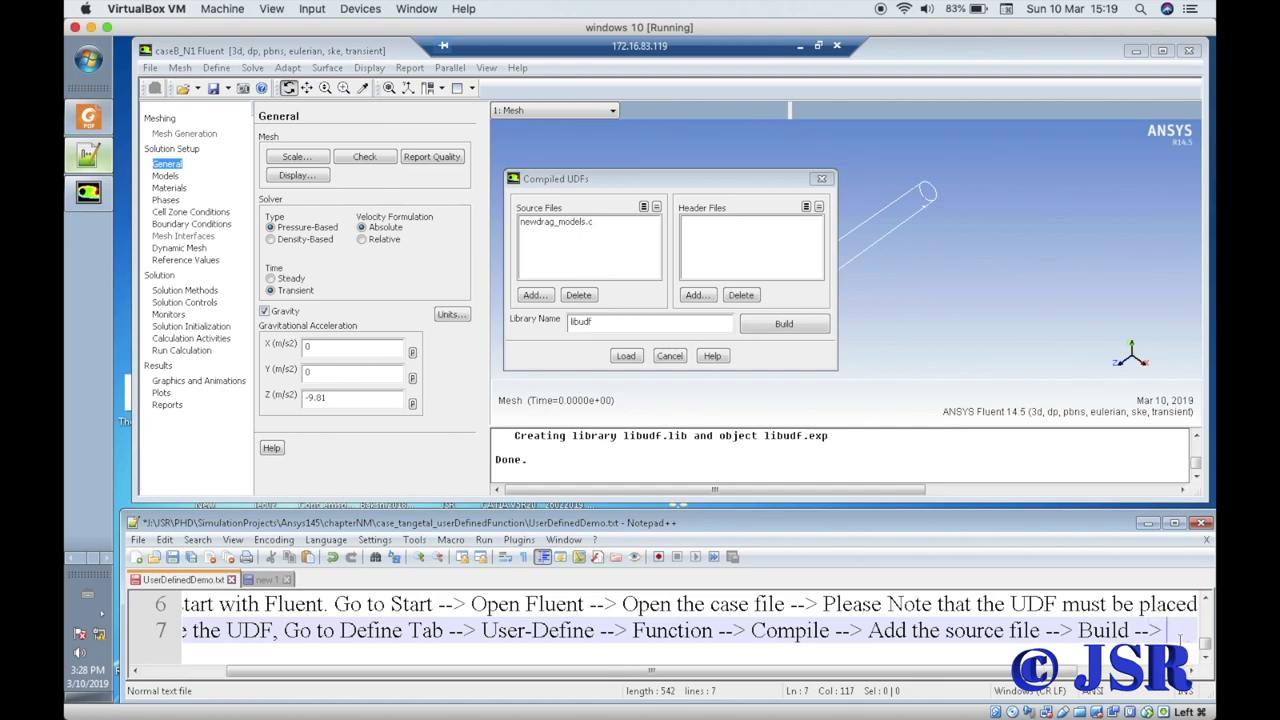
type("ok")
key("Return")
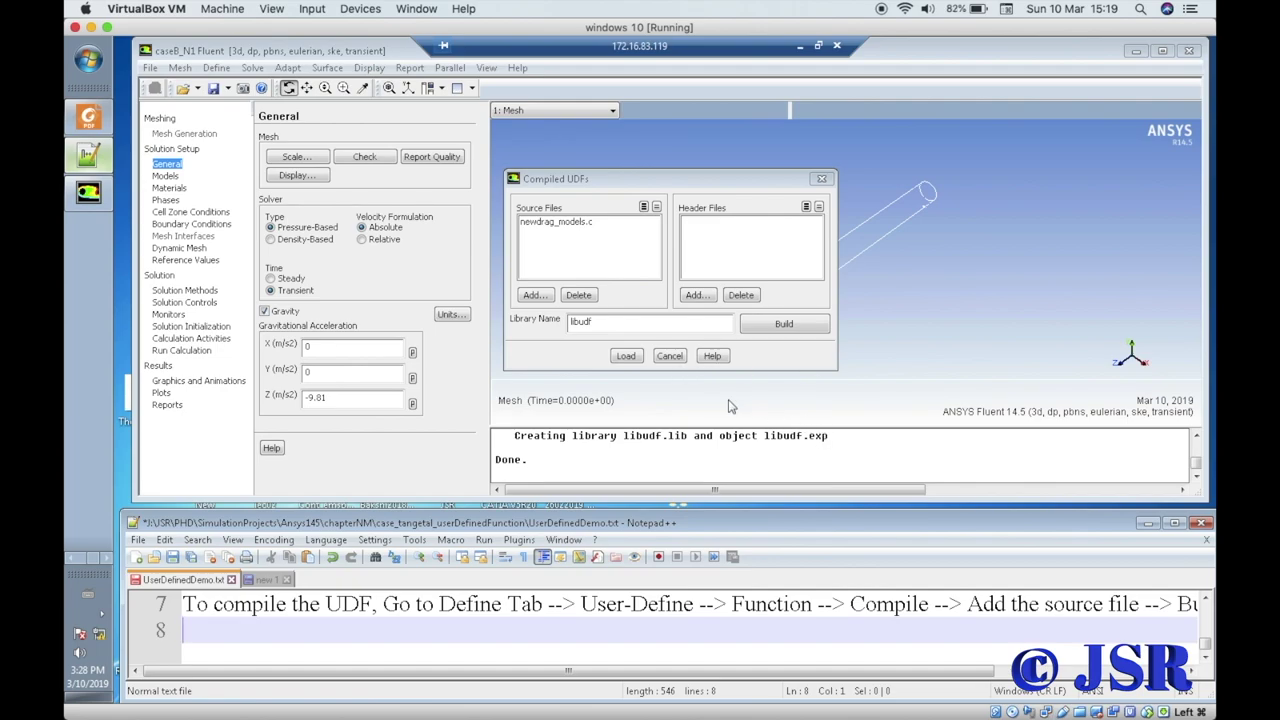
- Highlight the library creation message in Fluent's console, and begin line 8 of the Notepad++ notes with "Now you can see the message"
left_click_drag(568, 459, 502, 431)
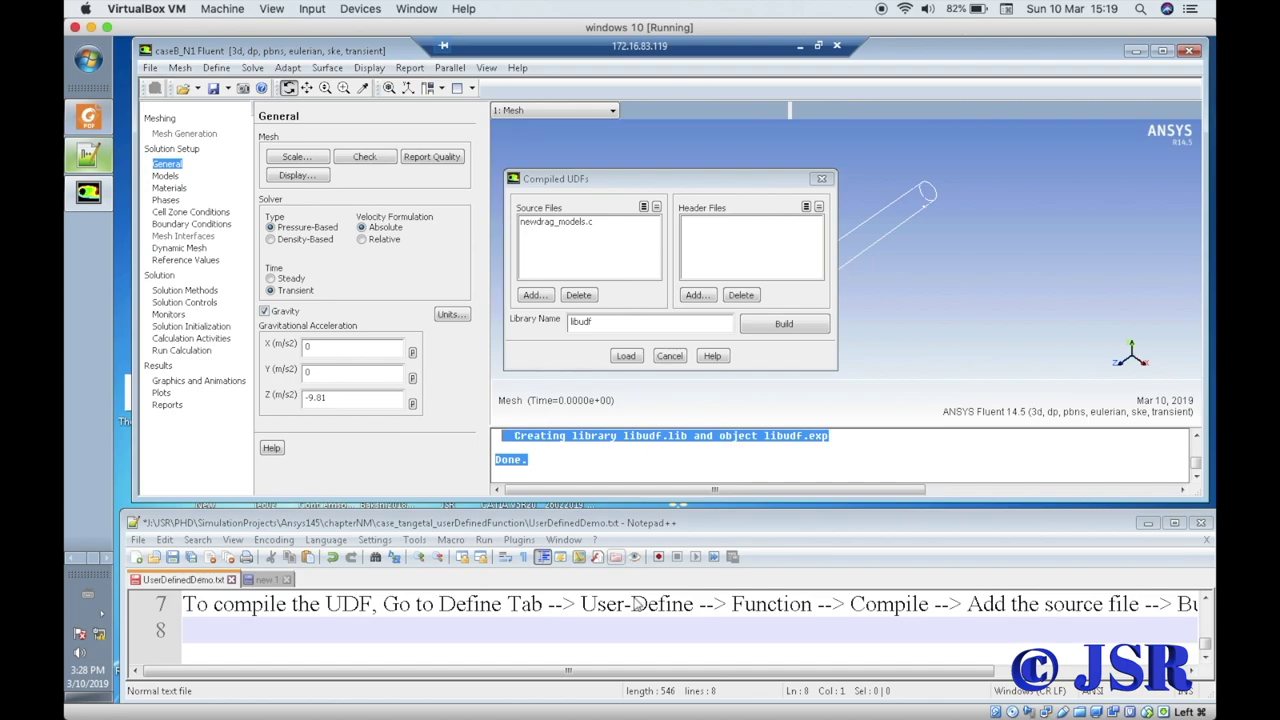
left_click(415, 651)
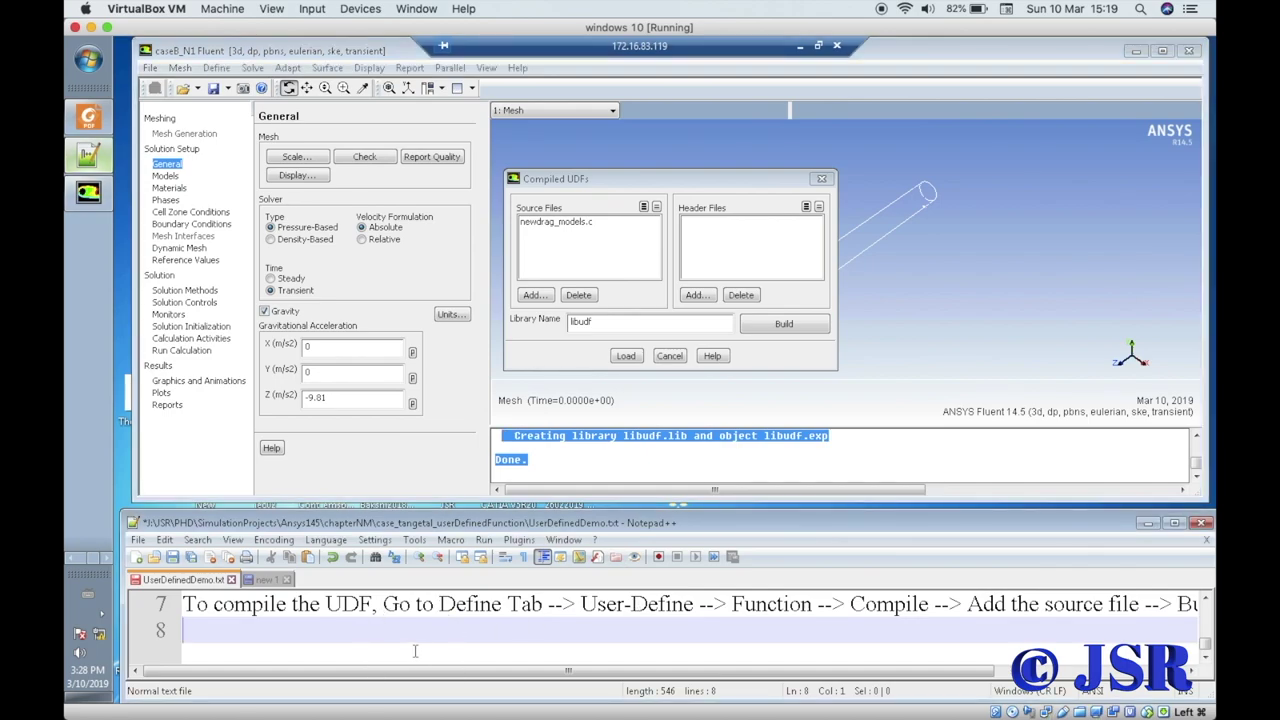
type("Now you ca")
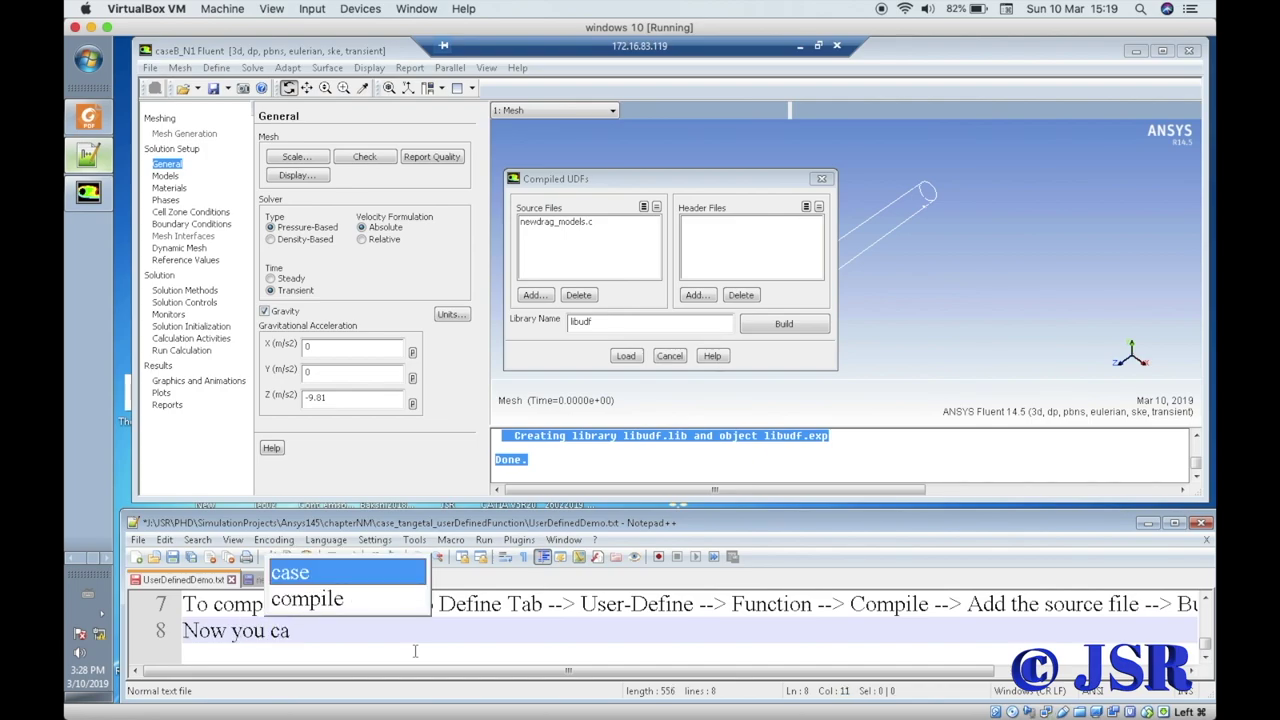
type("n se")
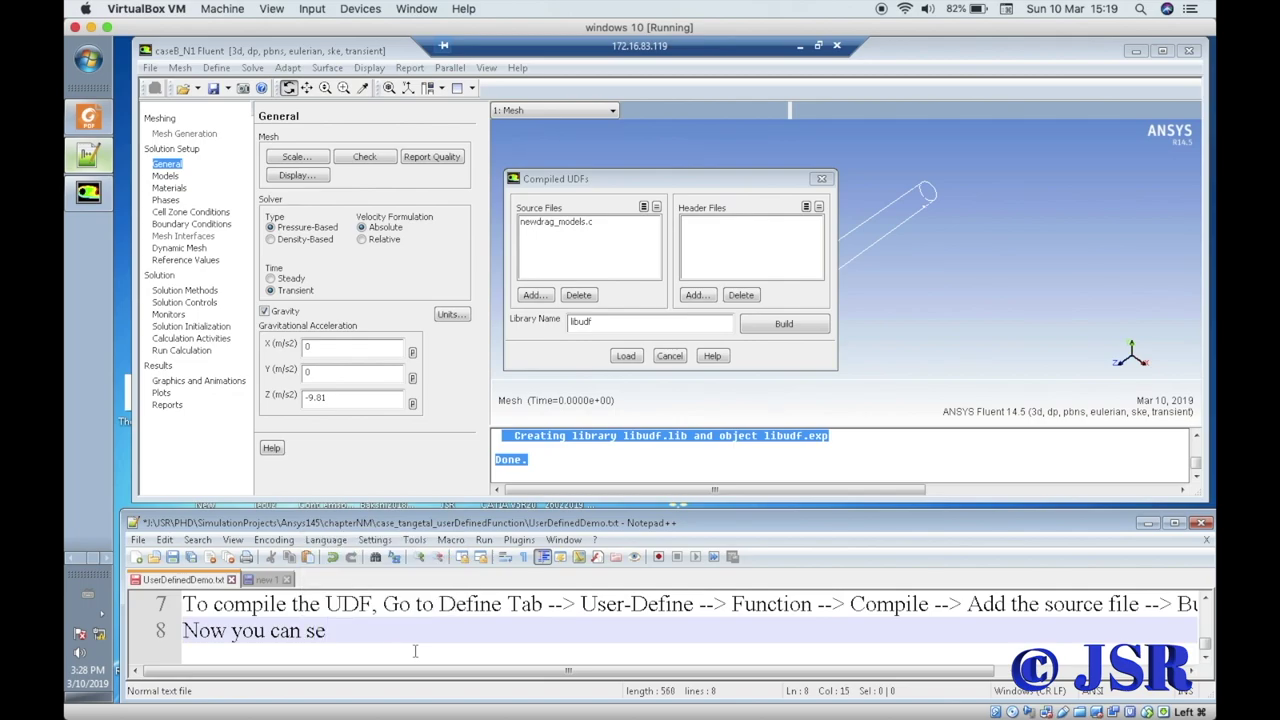
type("e the message ")
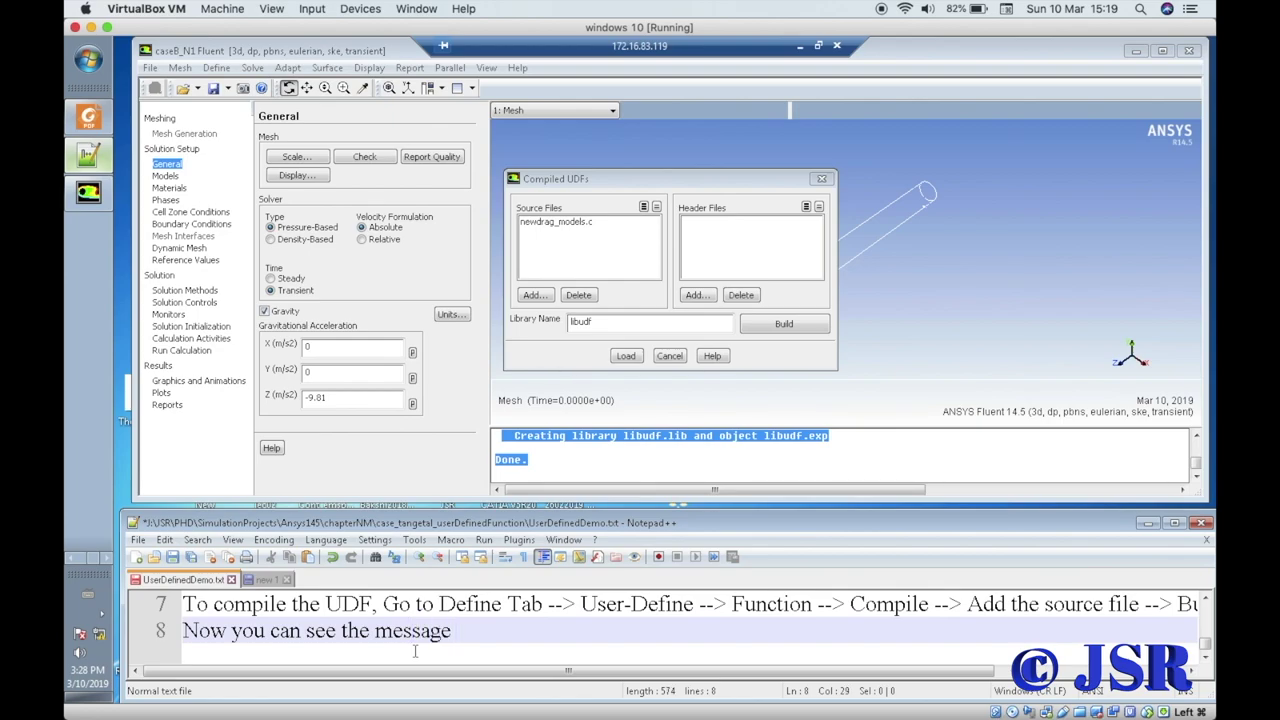
- Complete line 8 with the quoted message "Creating library libudf.lib and object libudf.exp Done" and start line 9
type("\"")
type("Creating ")
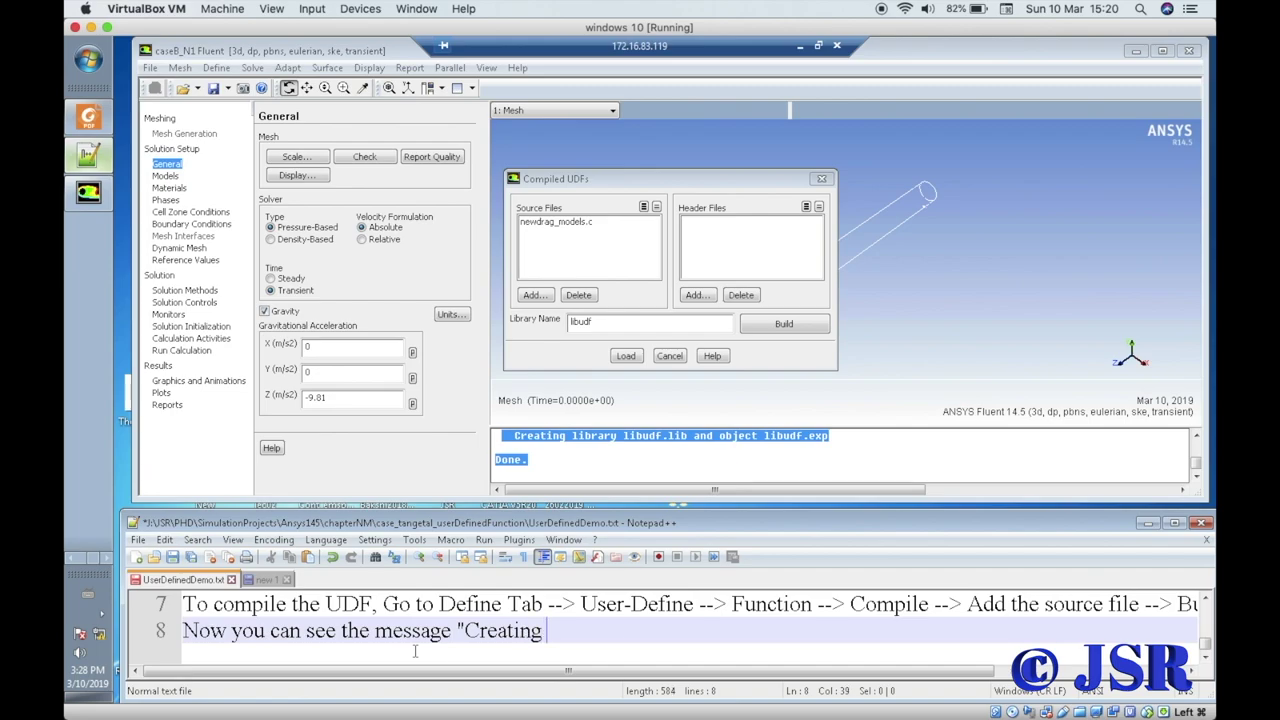
type("library lib")
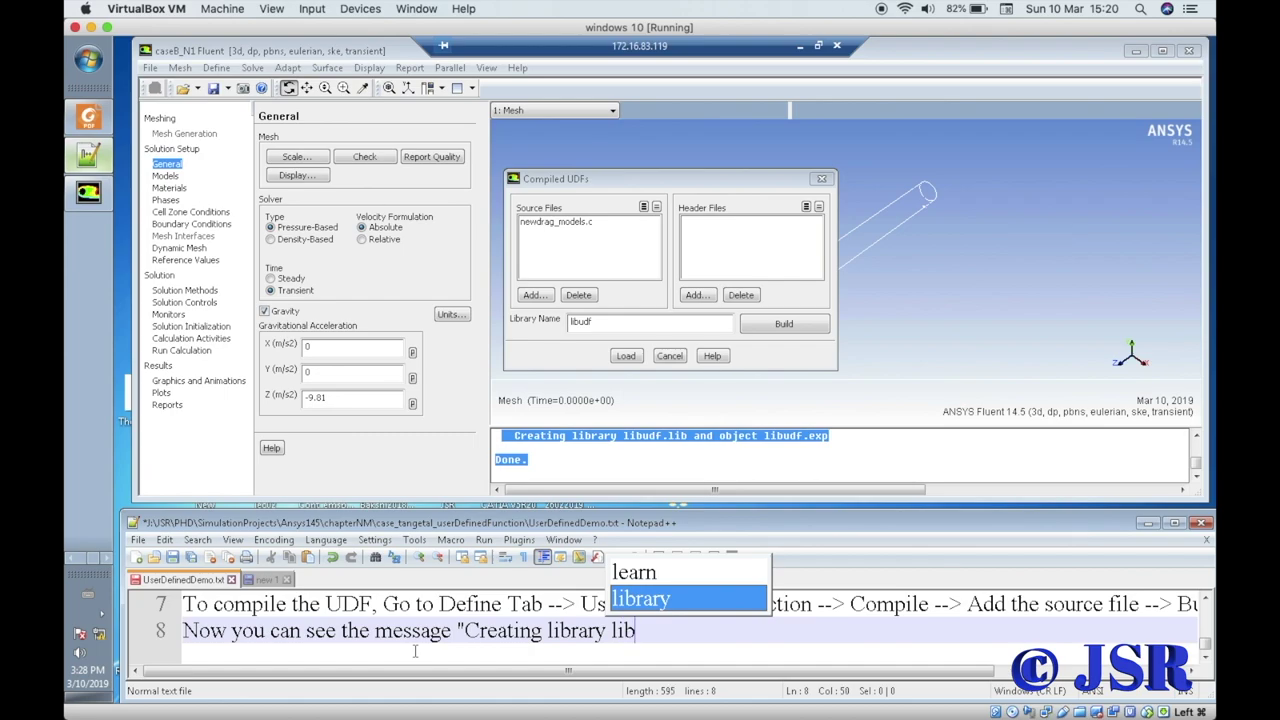
type("udf.lib")
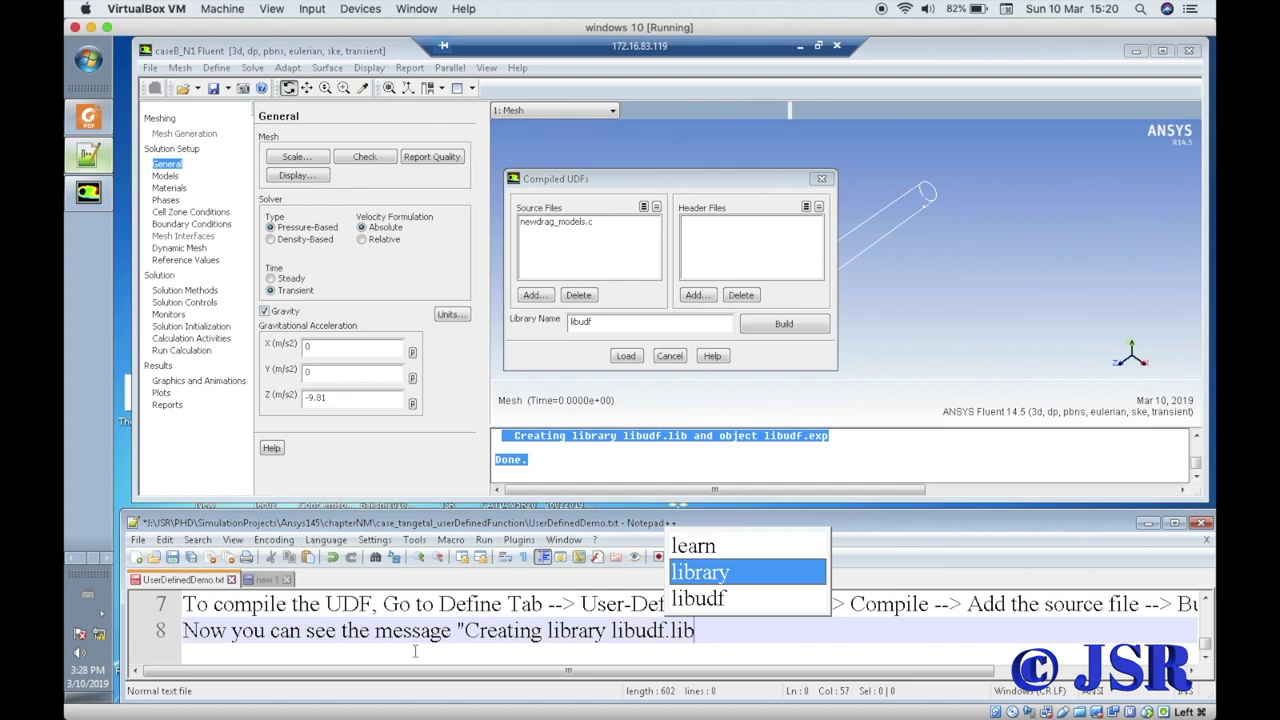
type(" an")
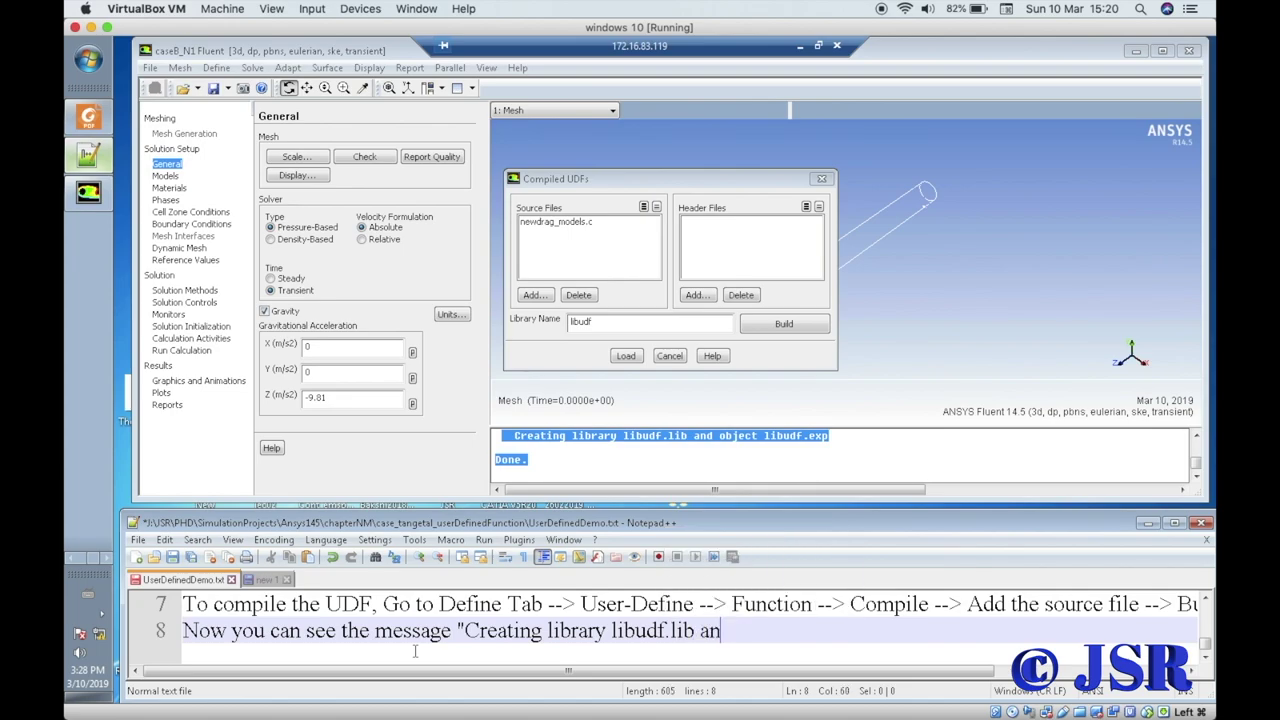
type("d o")
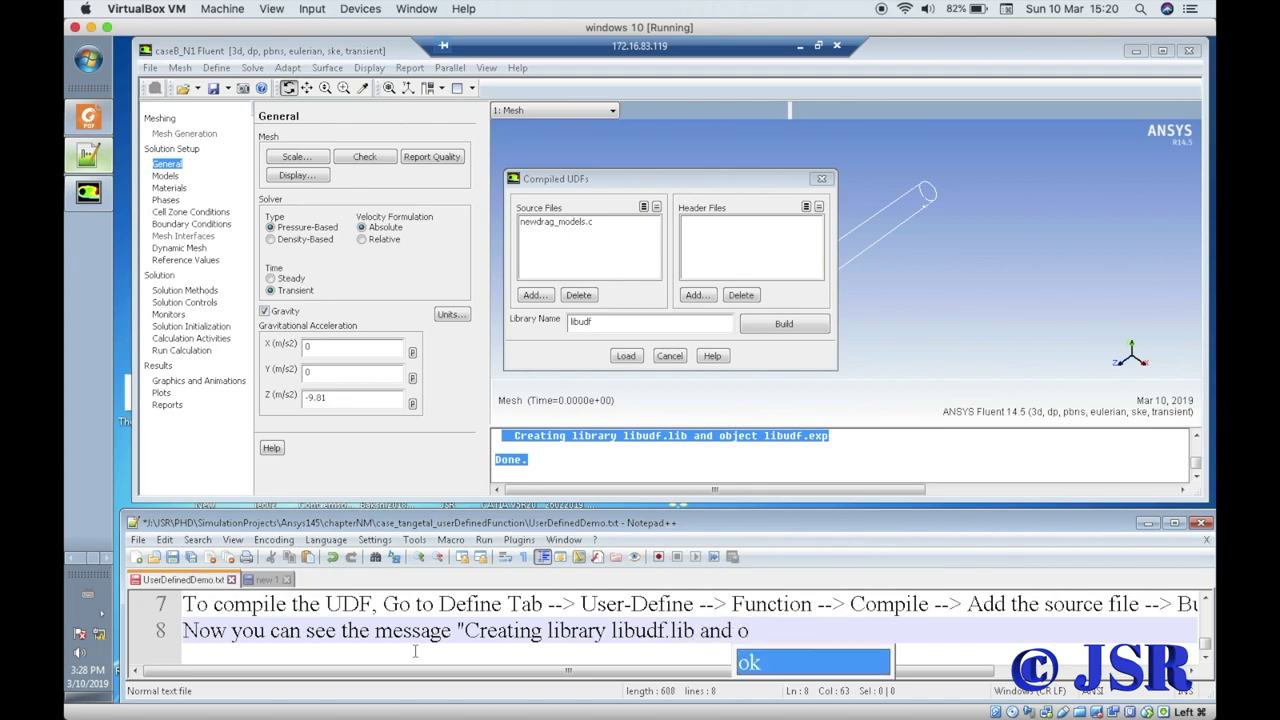
type("bject ")
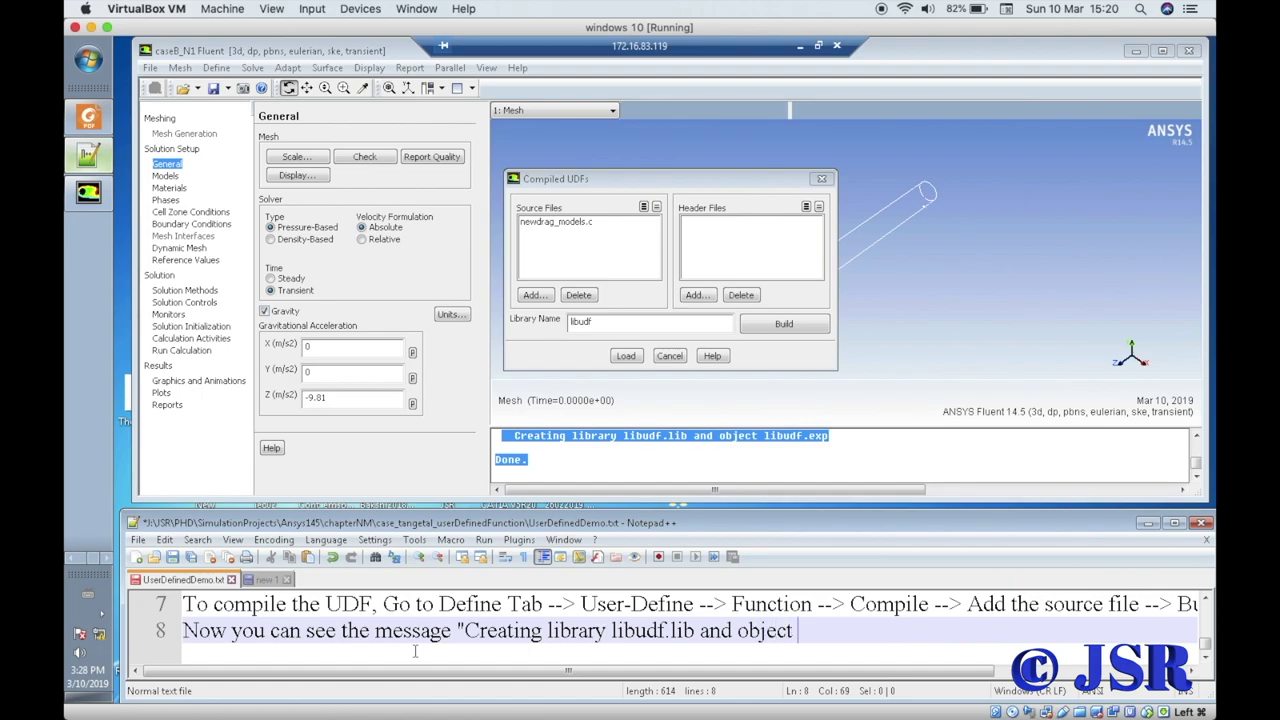
type("libudf")
key("BackSpace")
type(".exp")
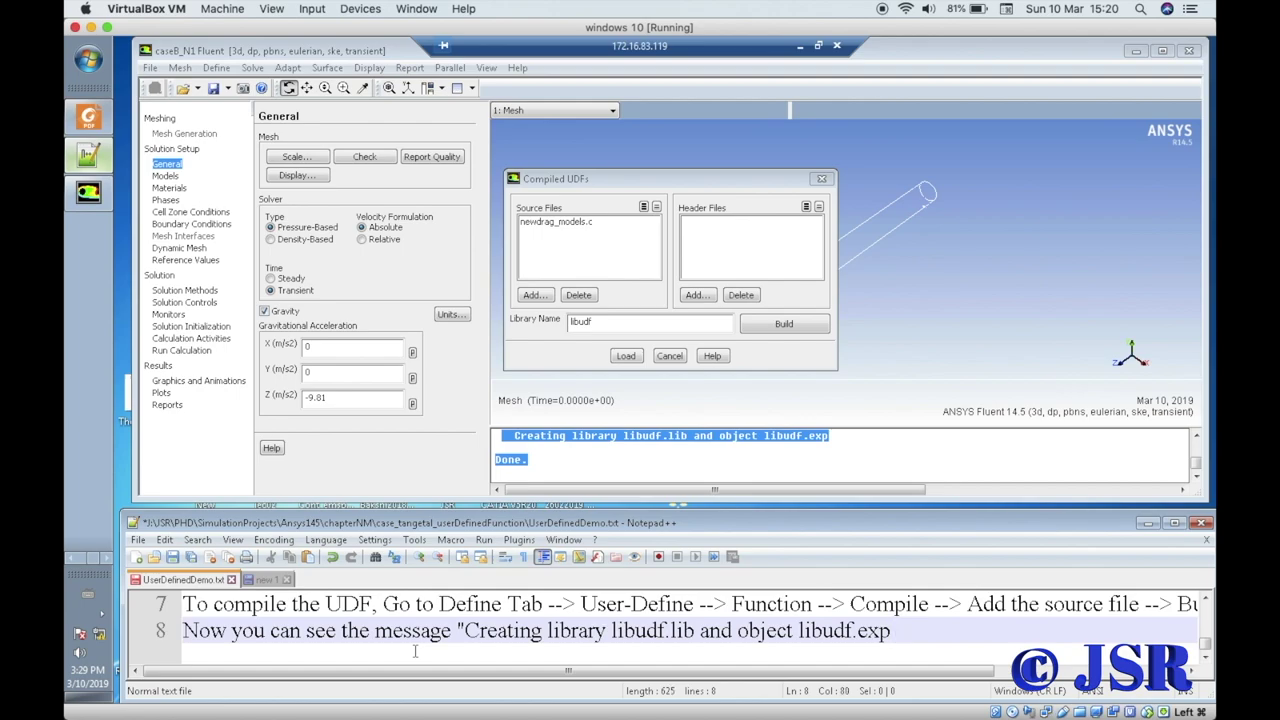
type(" Done\"")
key("Return")
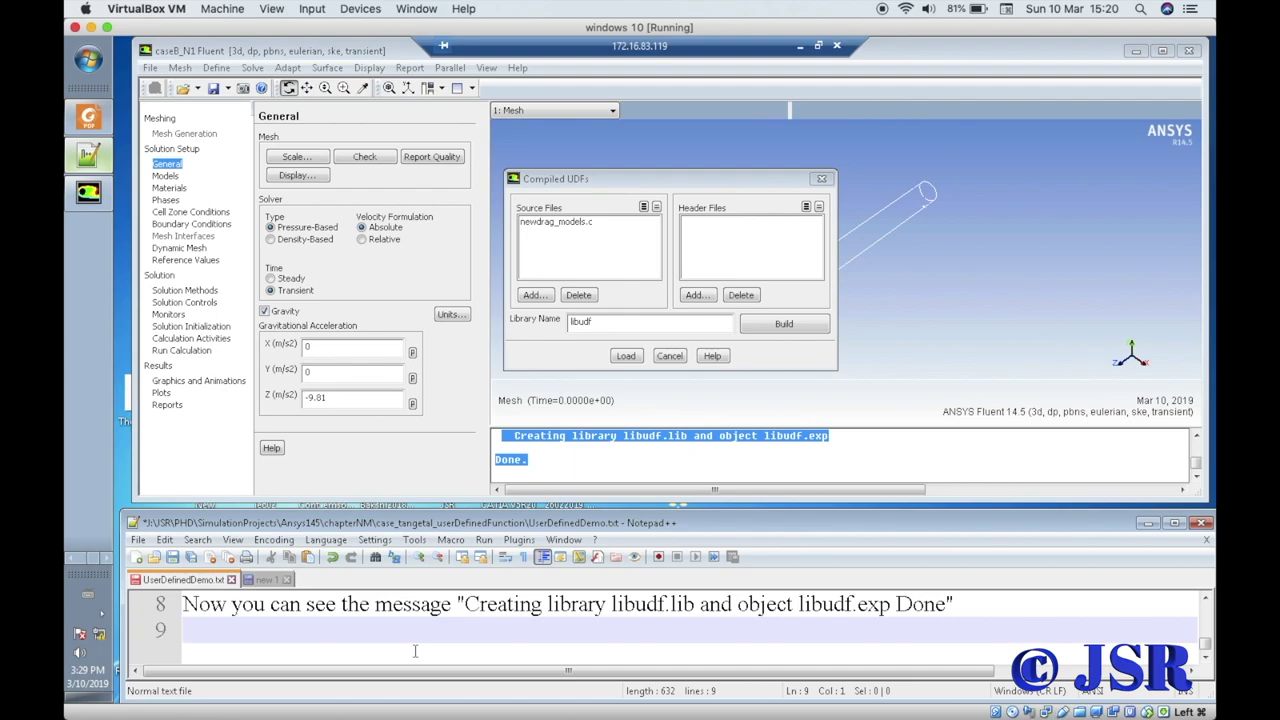
- Write "Go to the directory and check the library." on line 9 of the notes
type("Go th")
key("BackSpace")
type("o the ")
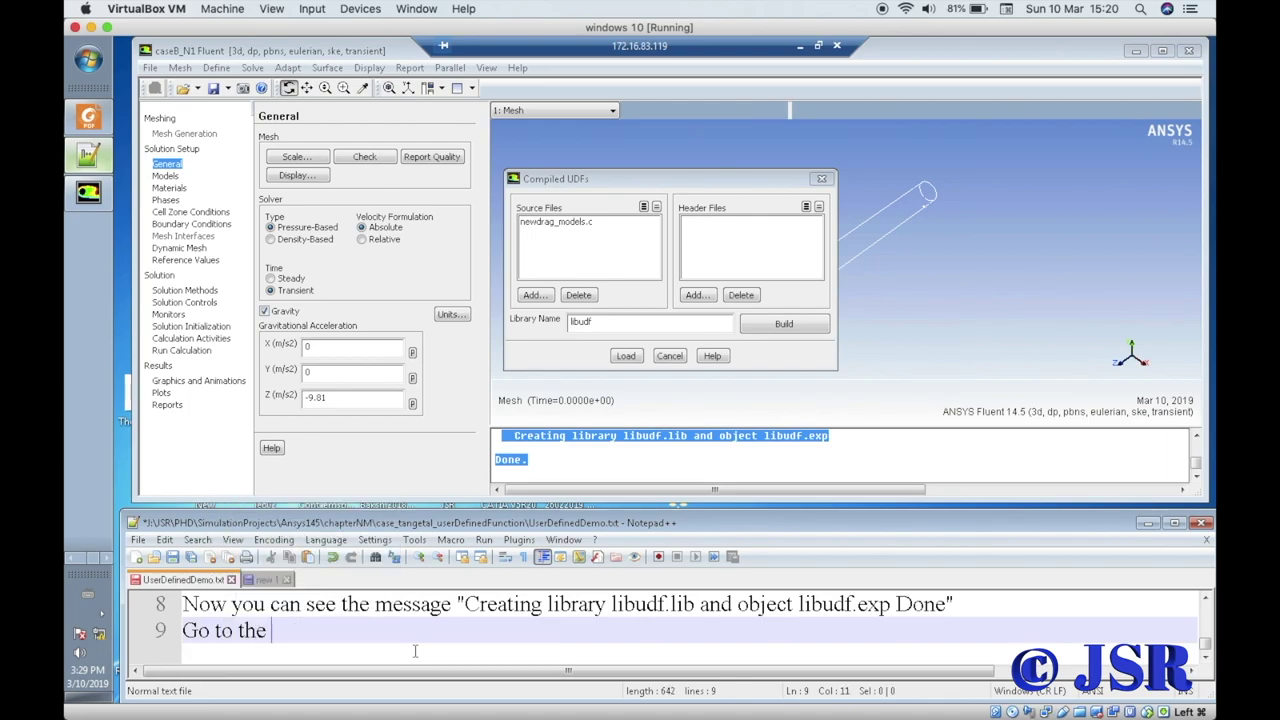
type("directoty")
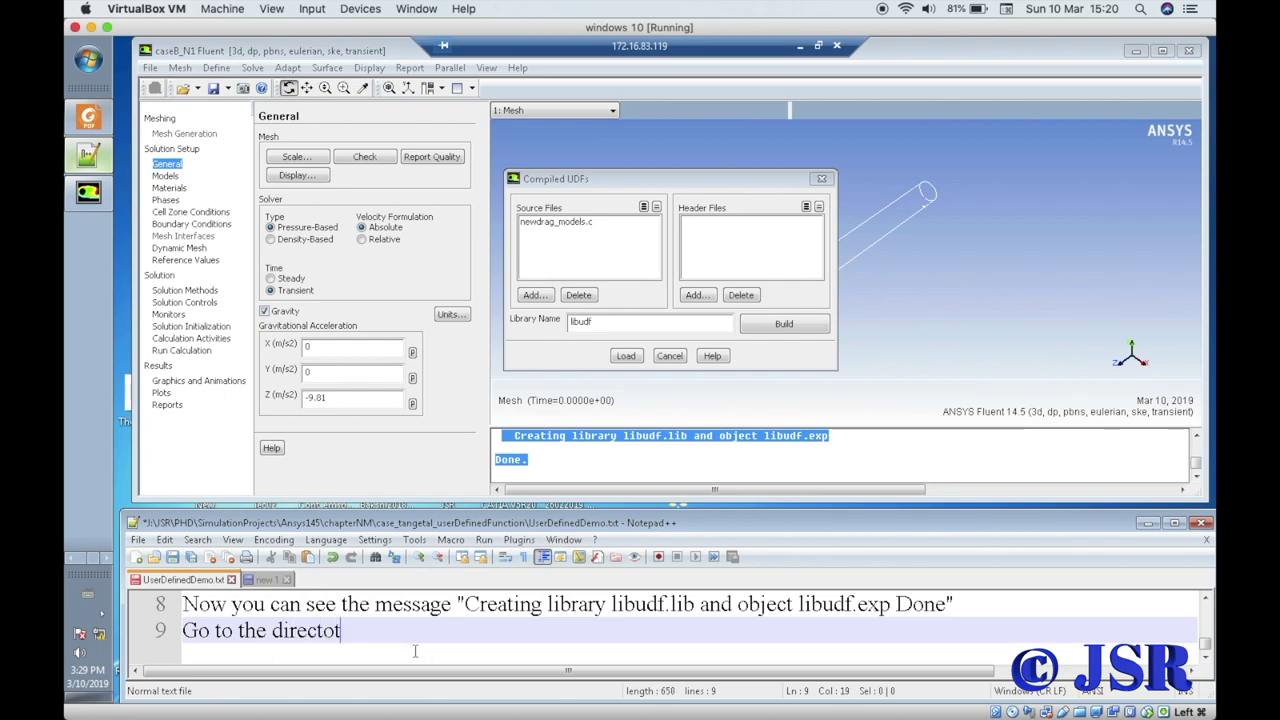
key("BackSpace")
key("BackSpace")
key("BackSpace")
type("ry ")
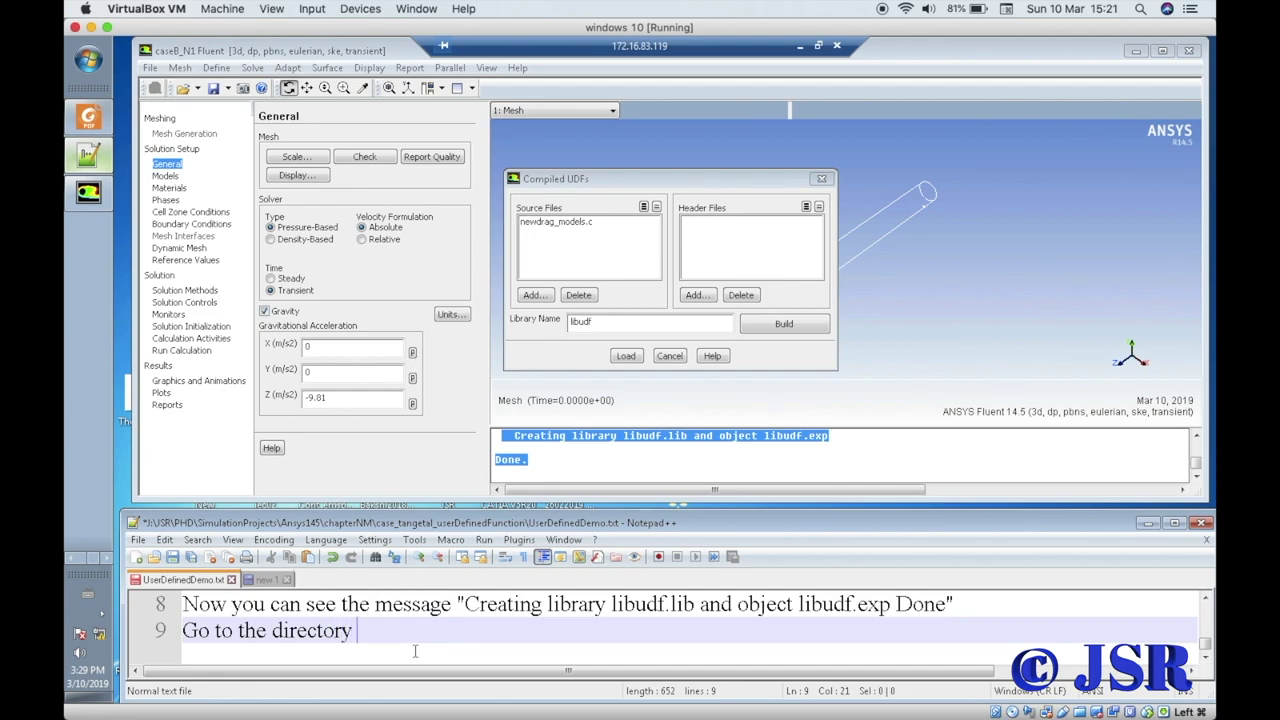
type("an")
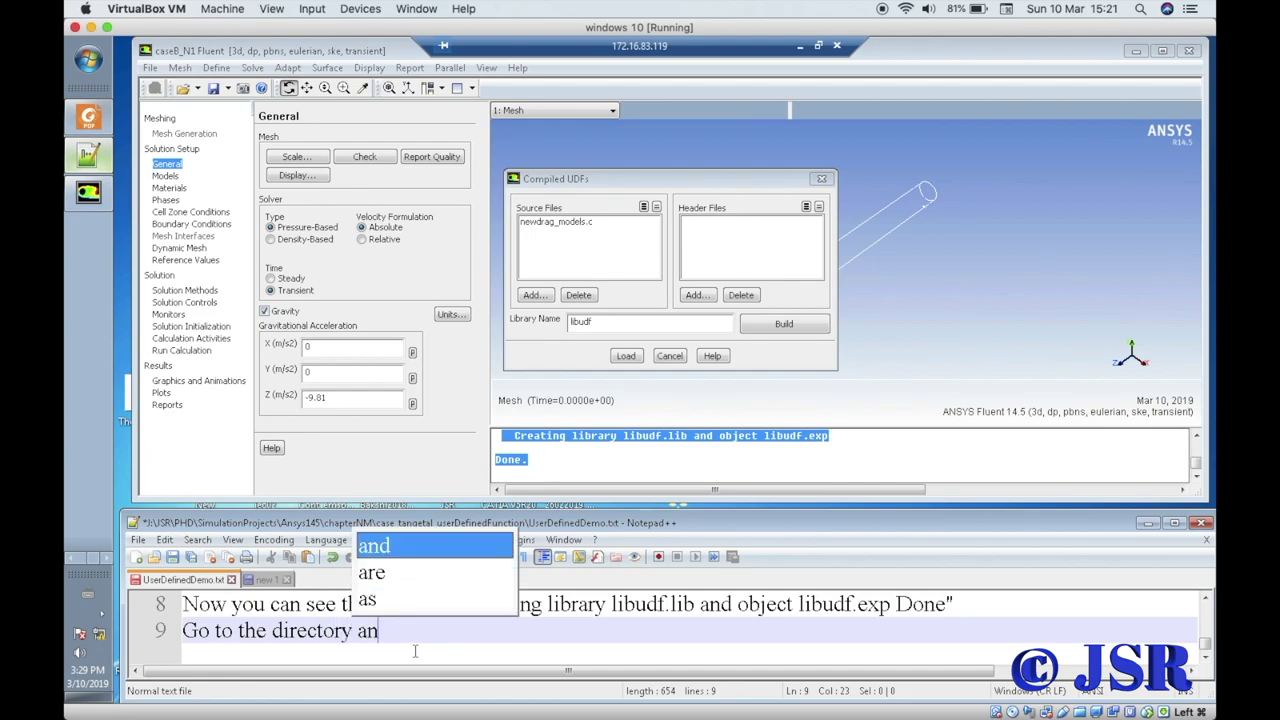
type("d check th")
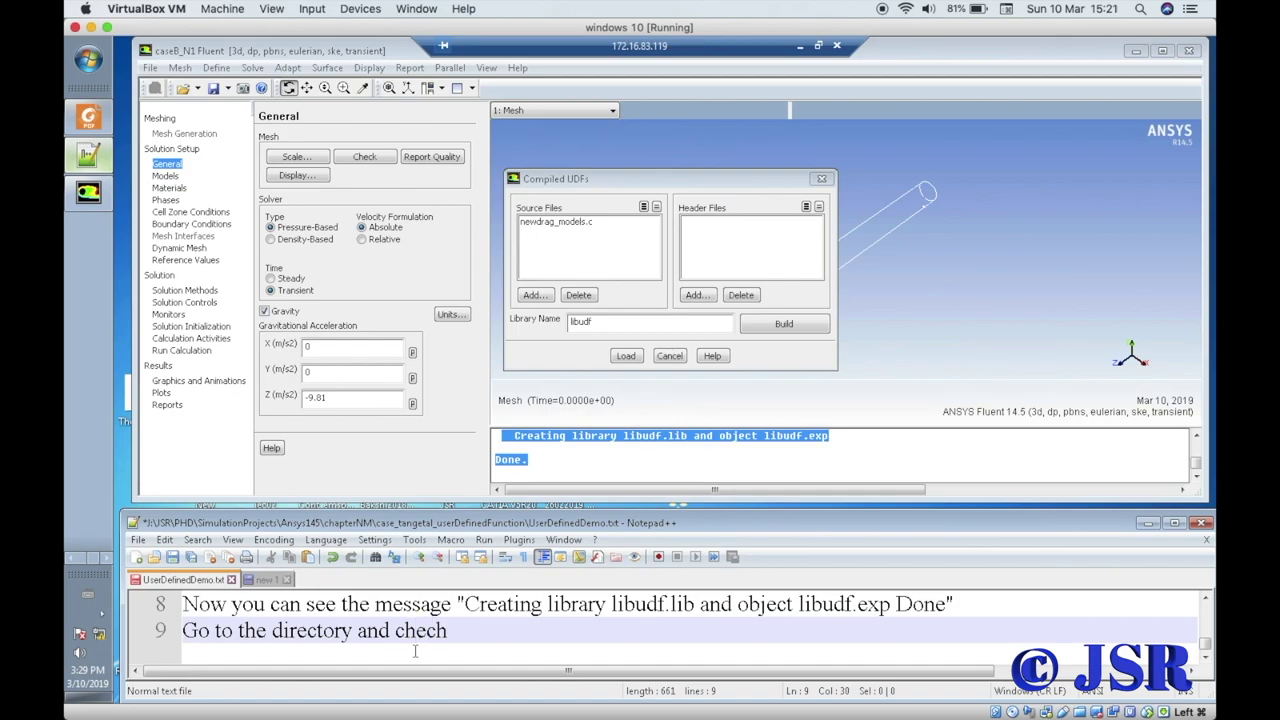
type("e li")
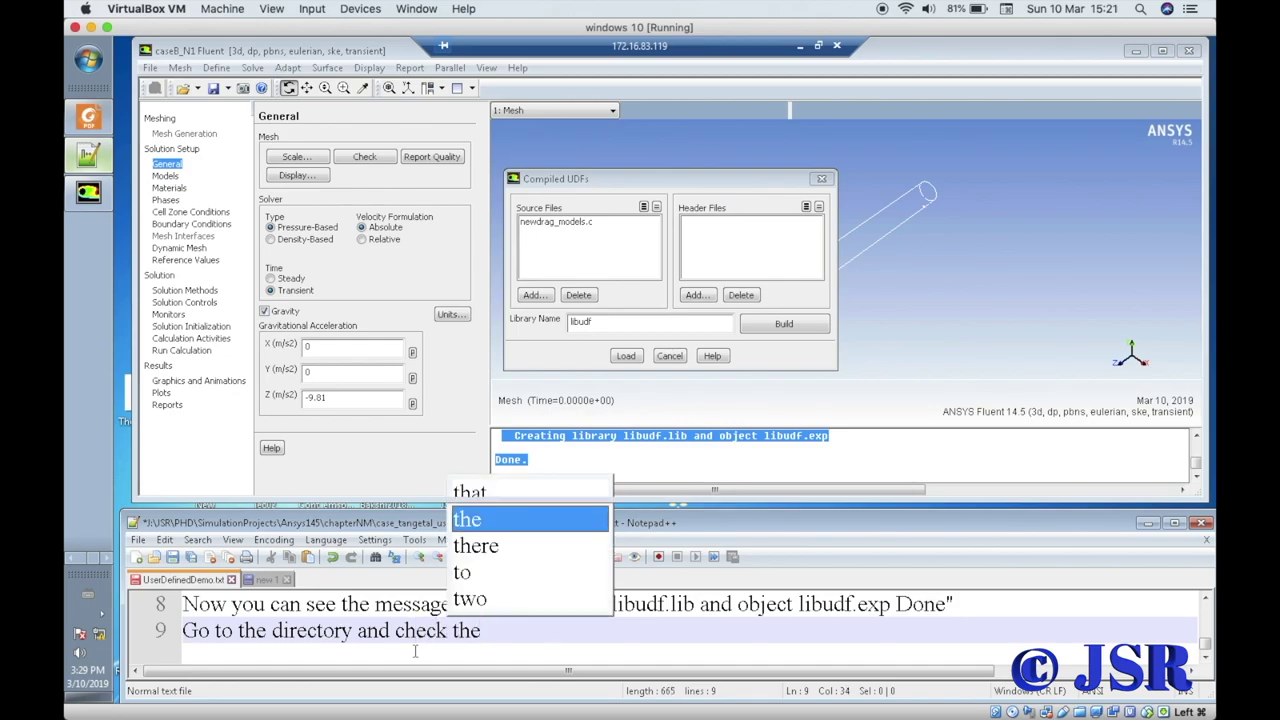
type("ary.")
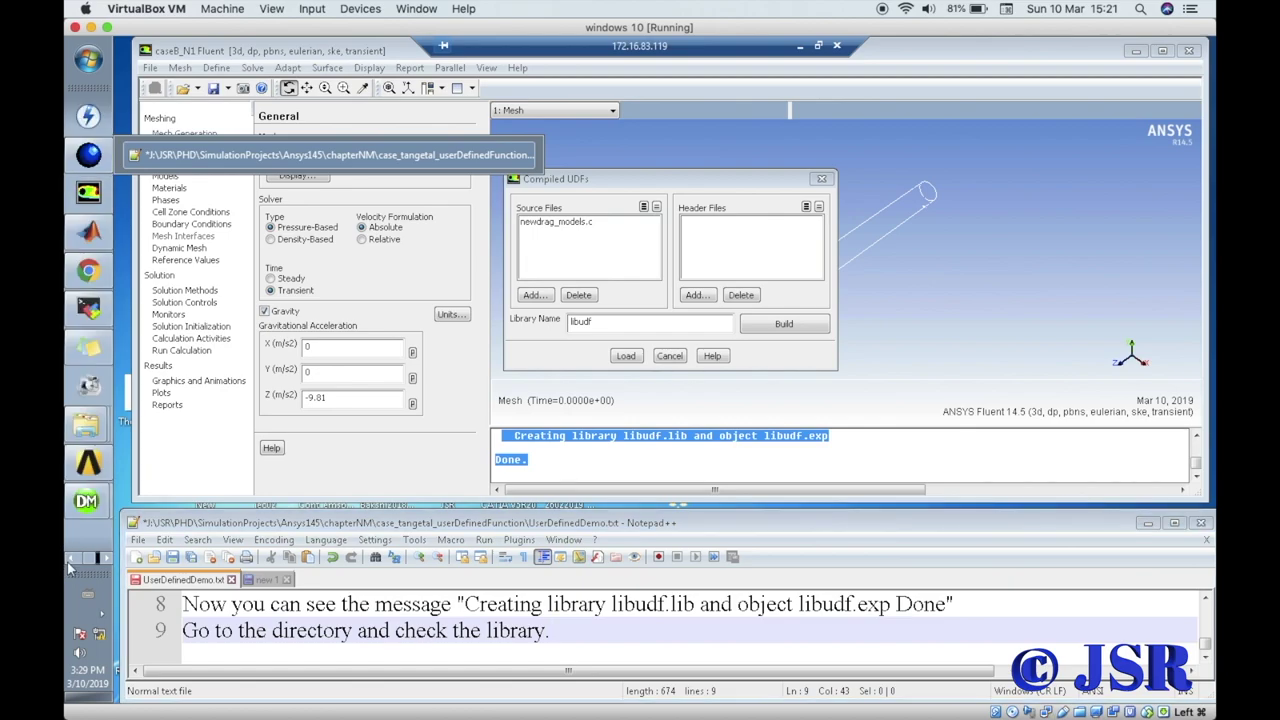
- Switch to the case_tangetal_userDefinedFunction folder in Windows Explorer, check for the libudf folder, and minimize the window
mouse_move(88, 428)
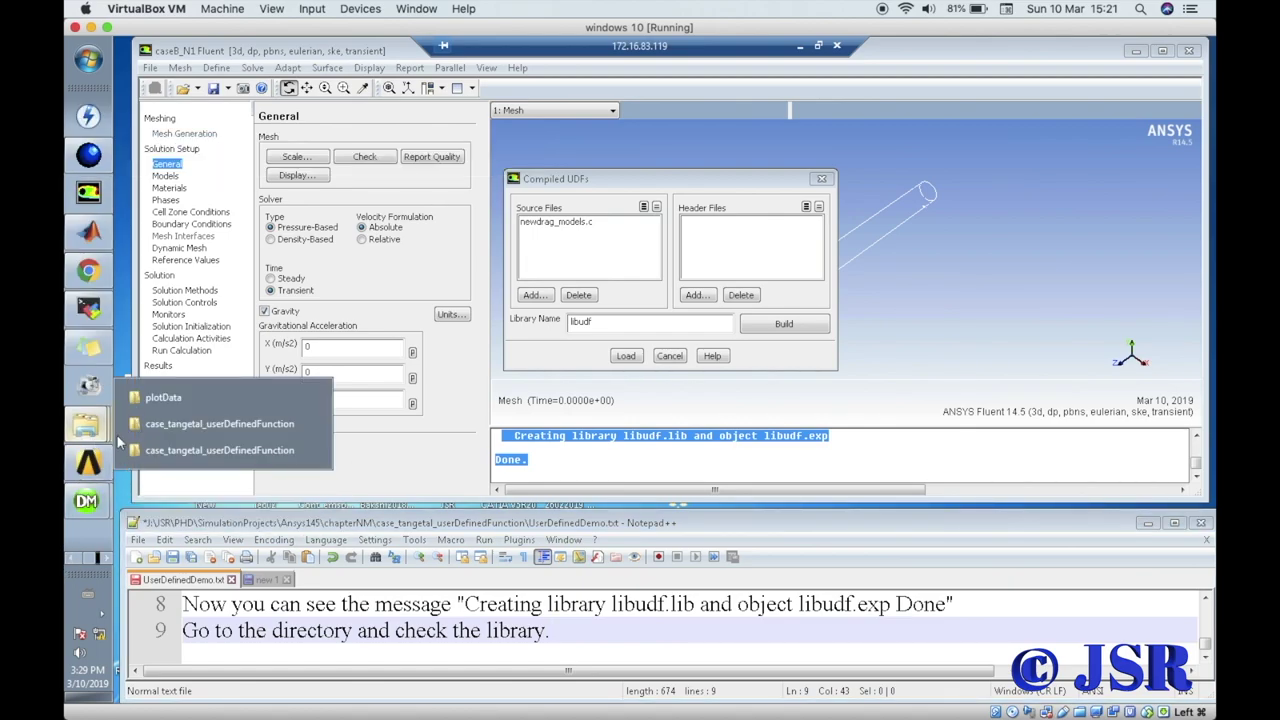
left_click(210, 450)
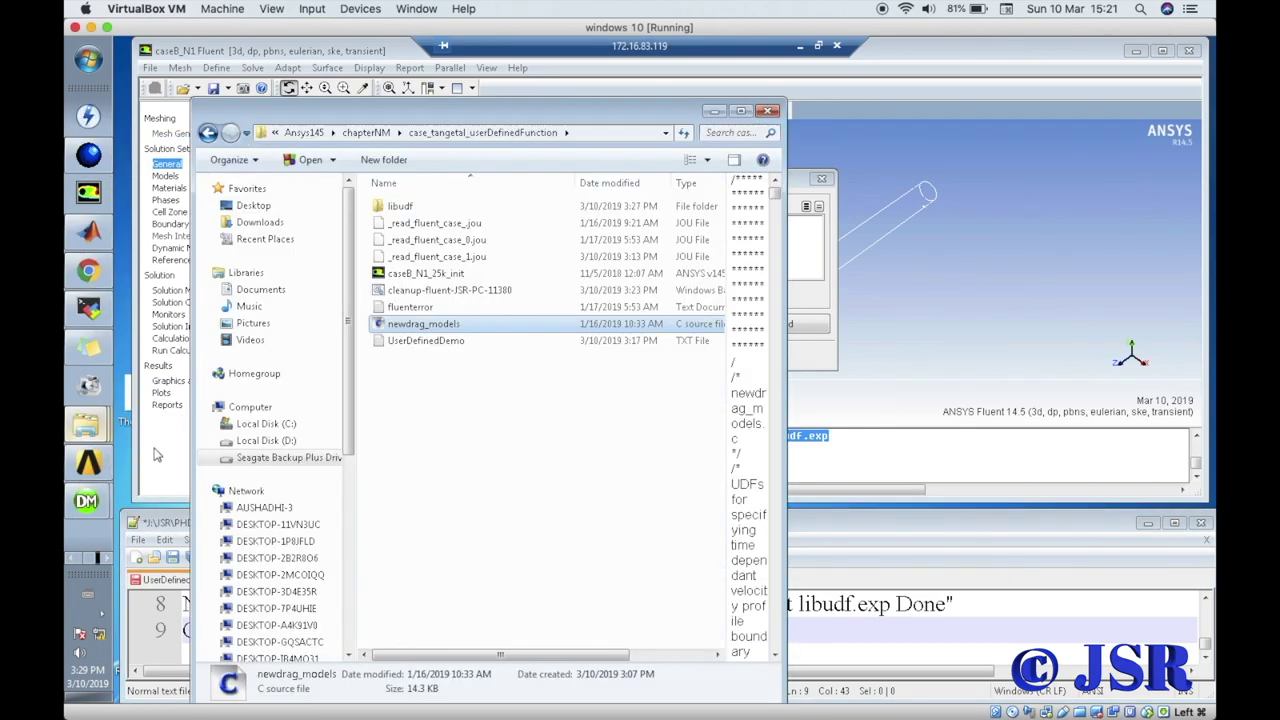
left_click(410, 209)
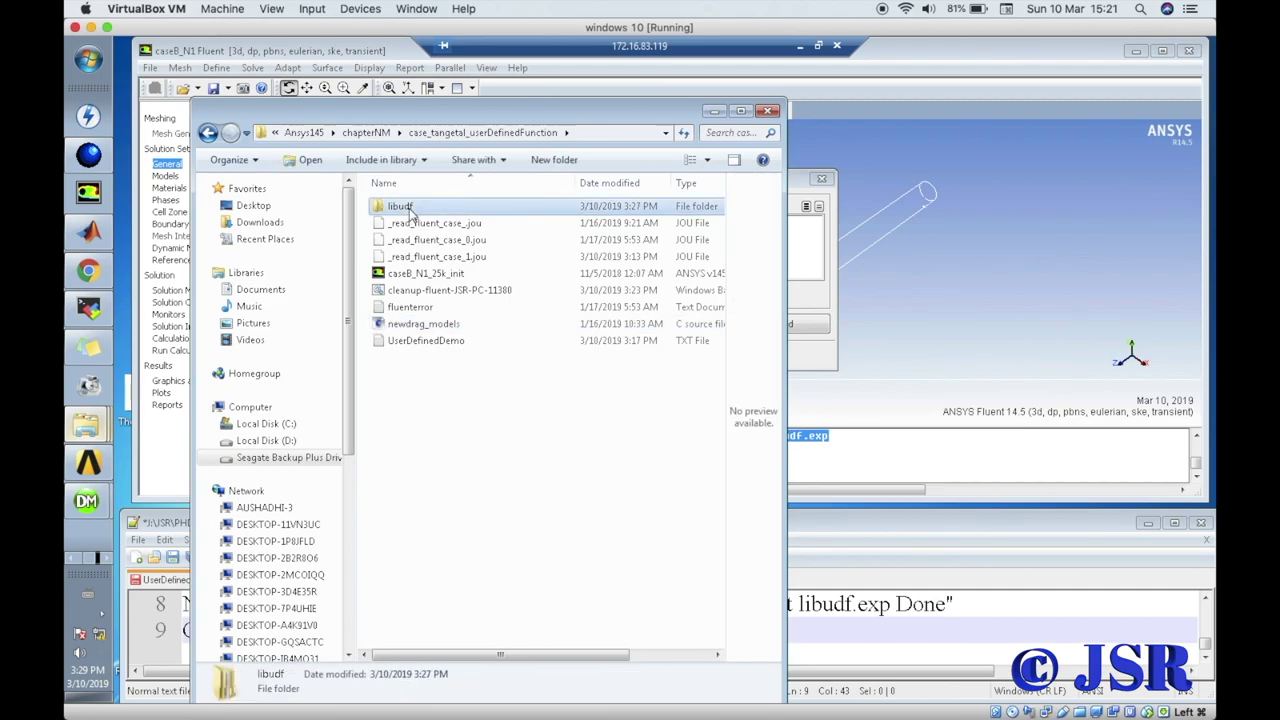
left_click(710, 112)
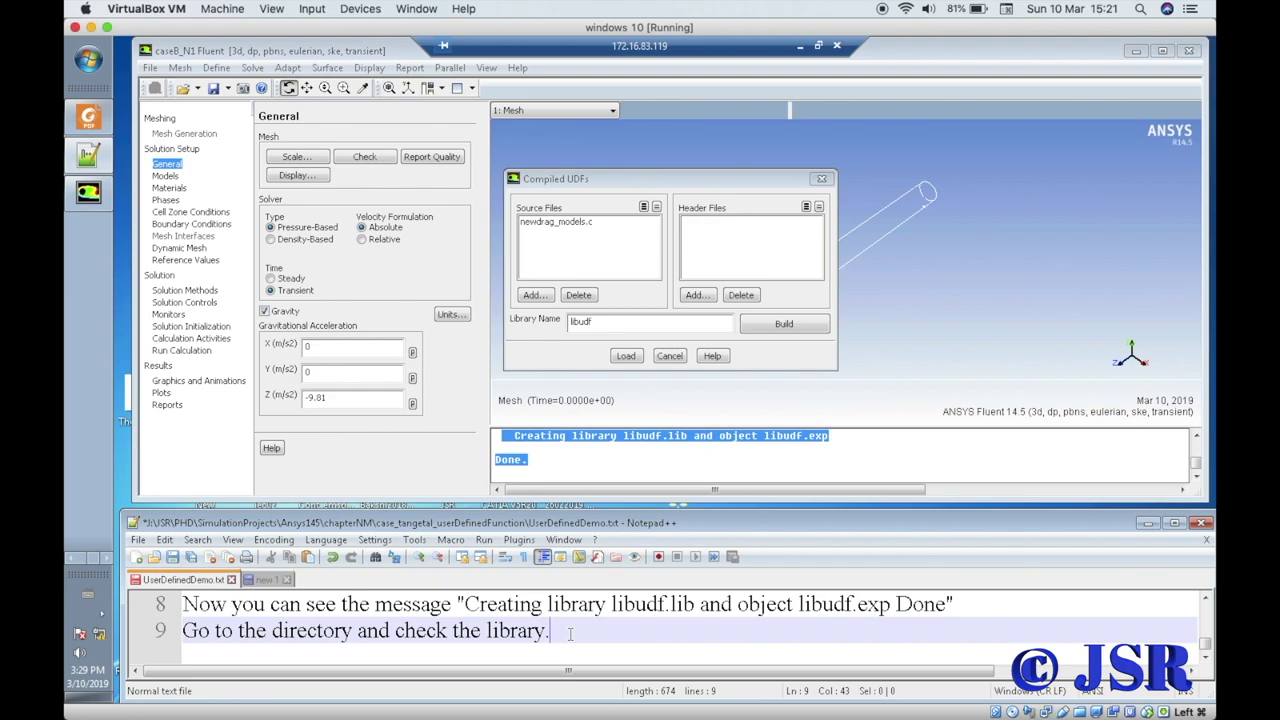
- In Notepad++, append ""libudf" library is created." to line 9 and start line 10
type("\"libudf")
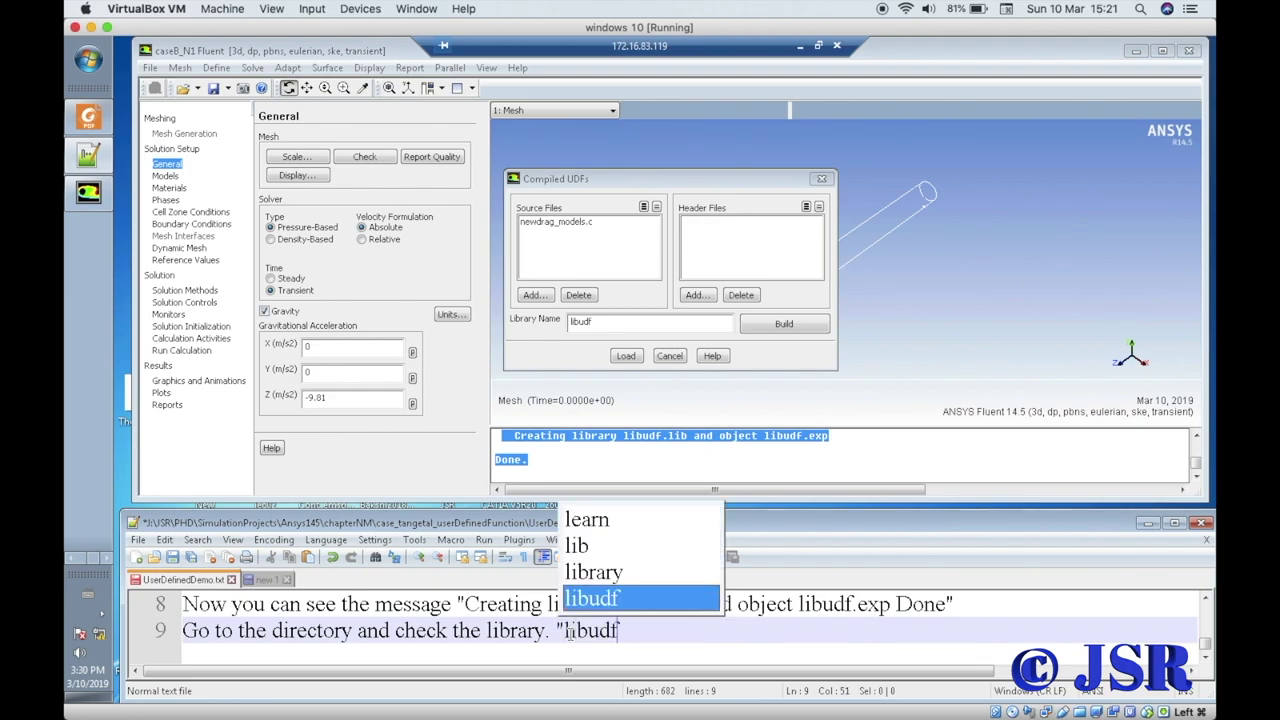
type("\" ")
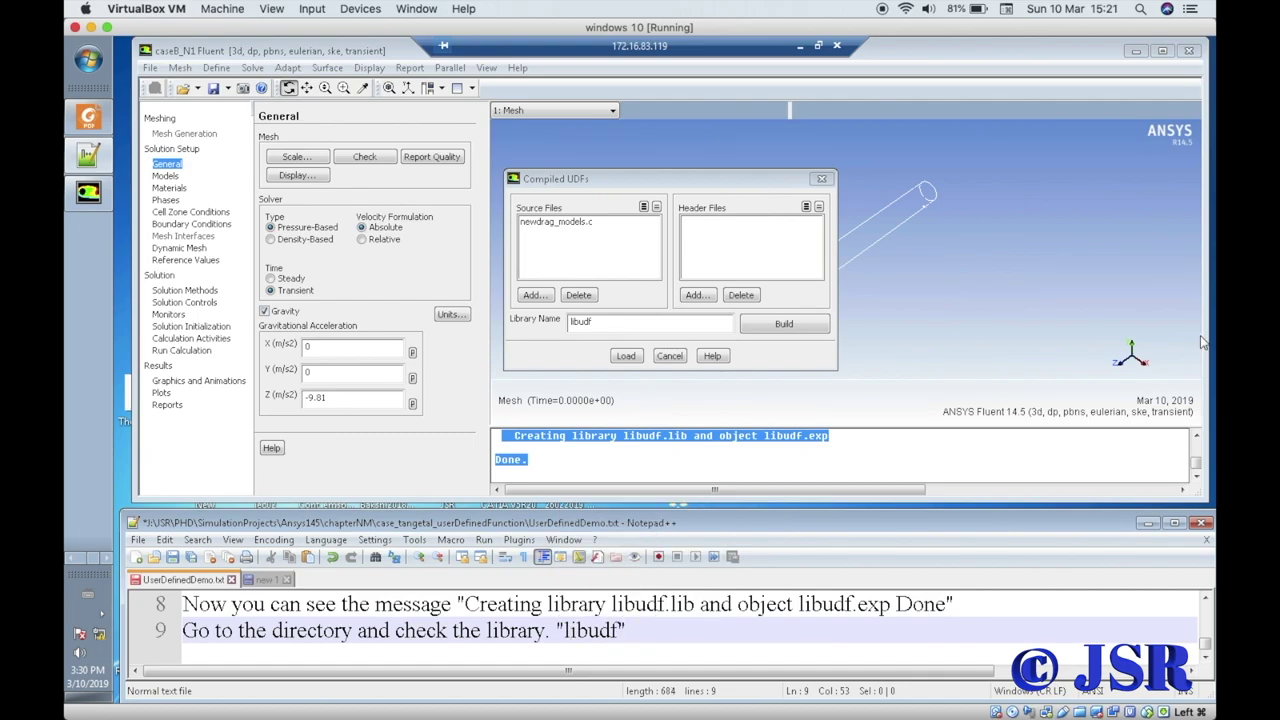
type("library")
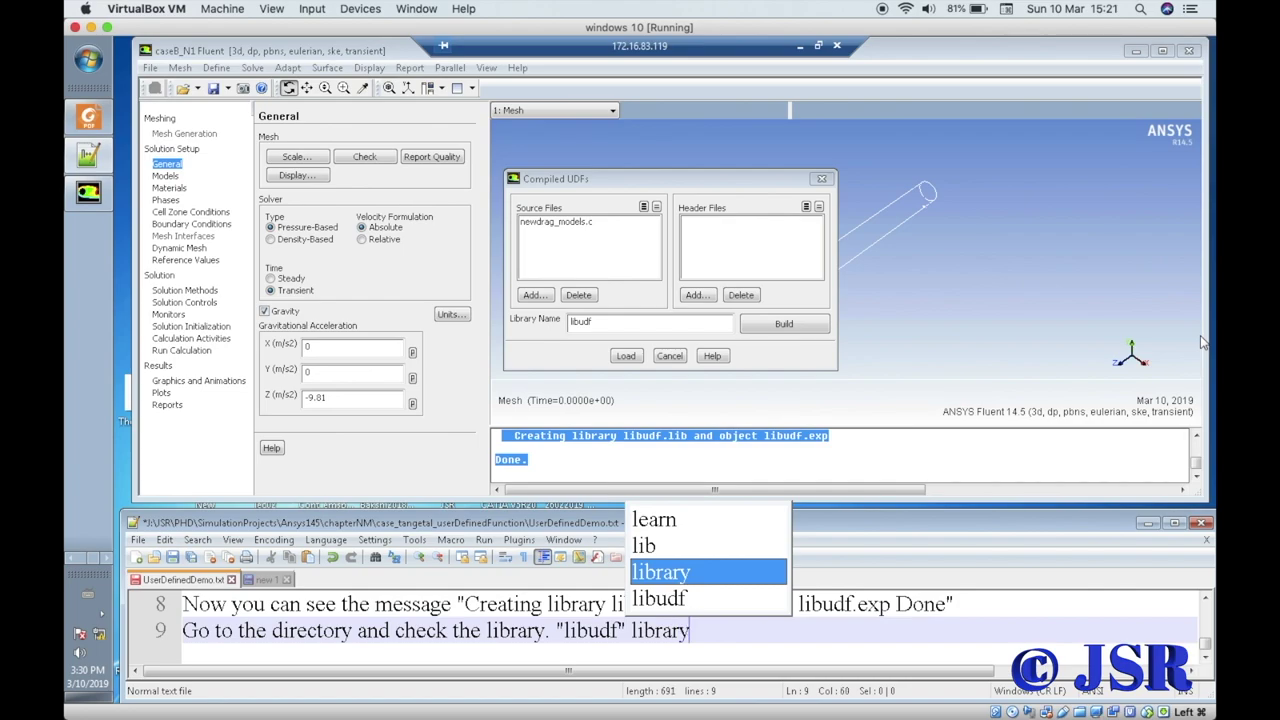
type(" is created")
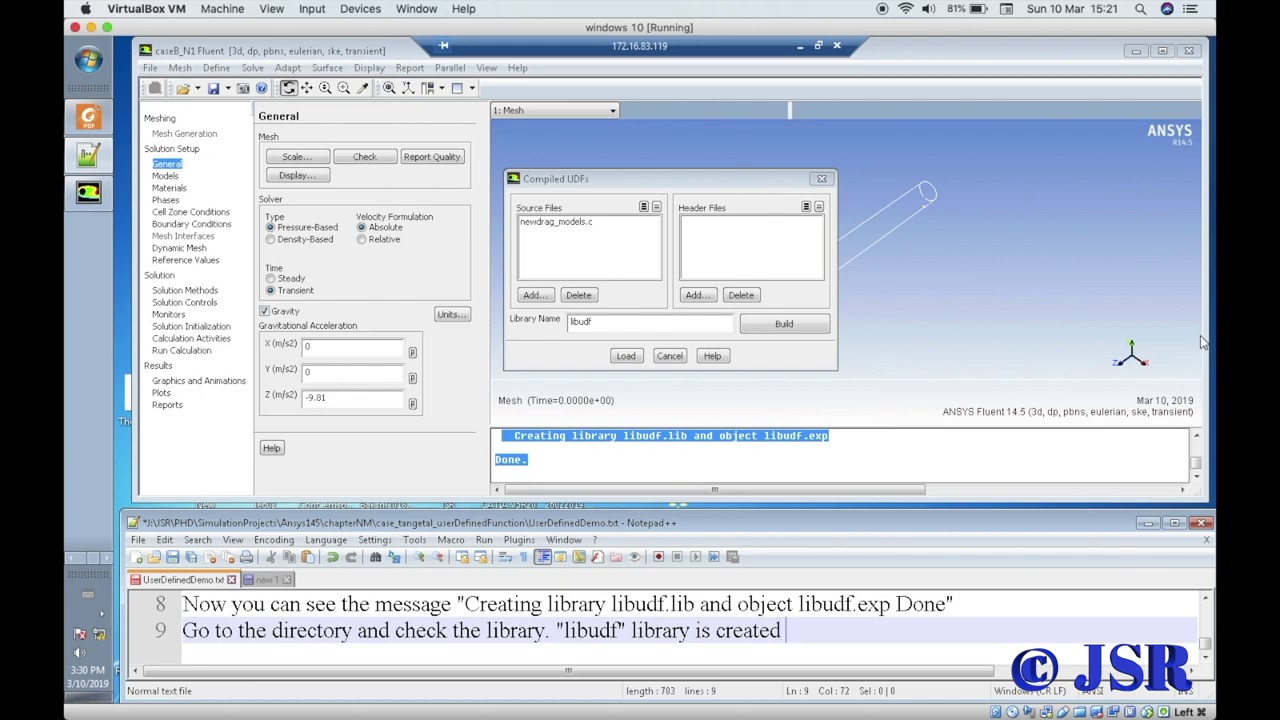
key("BackSpace")
type(".")
key("Return")
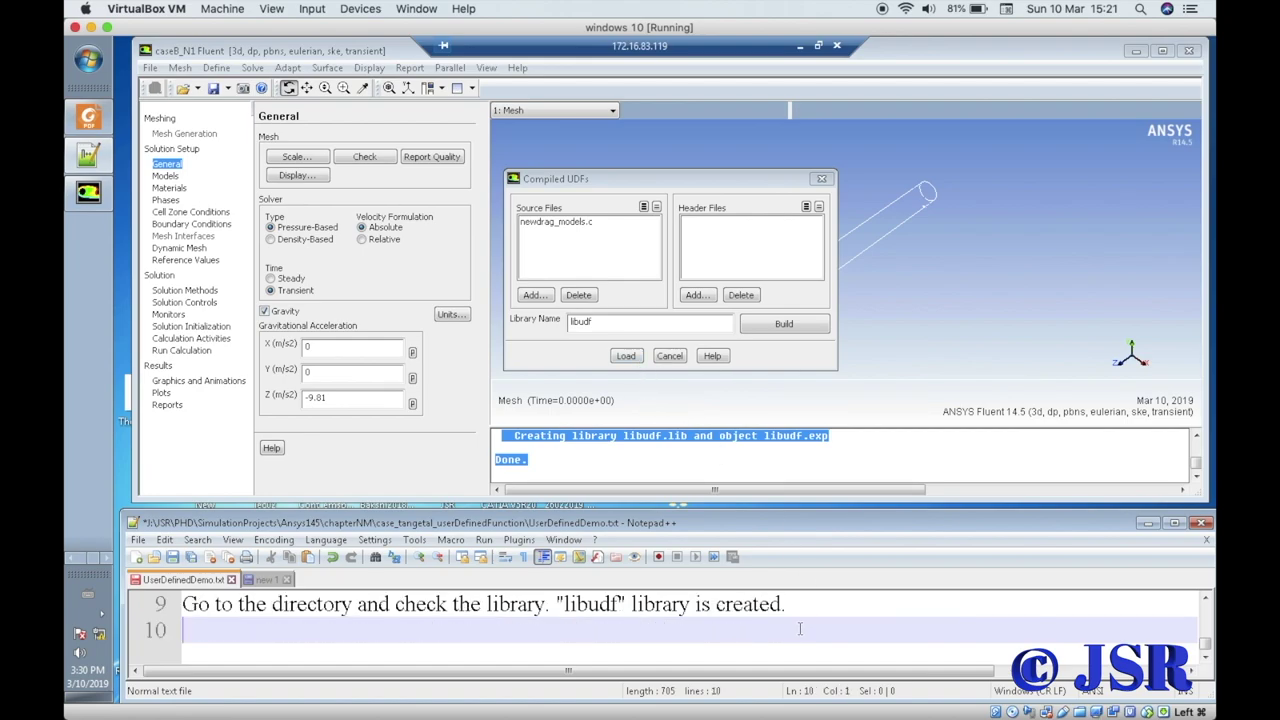
- Write "Now click on "load "" on line 10 of the notes, with the word load in quotation marks
type("N")
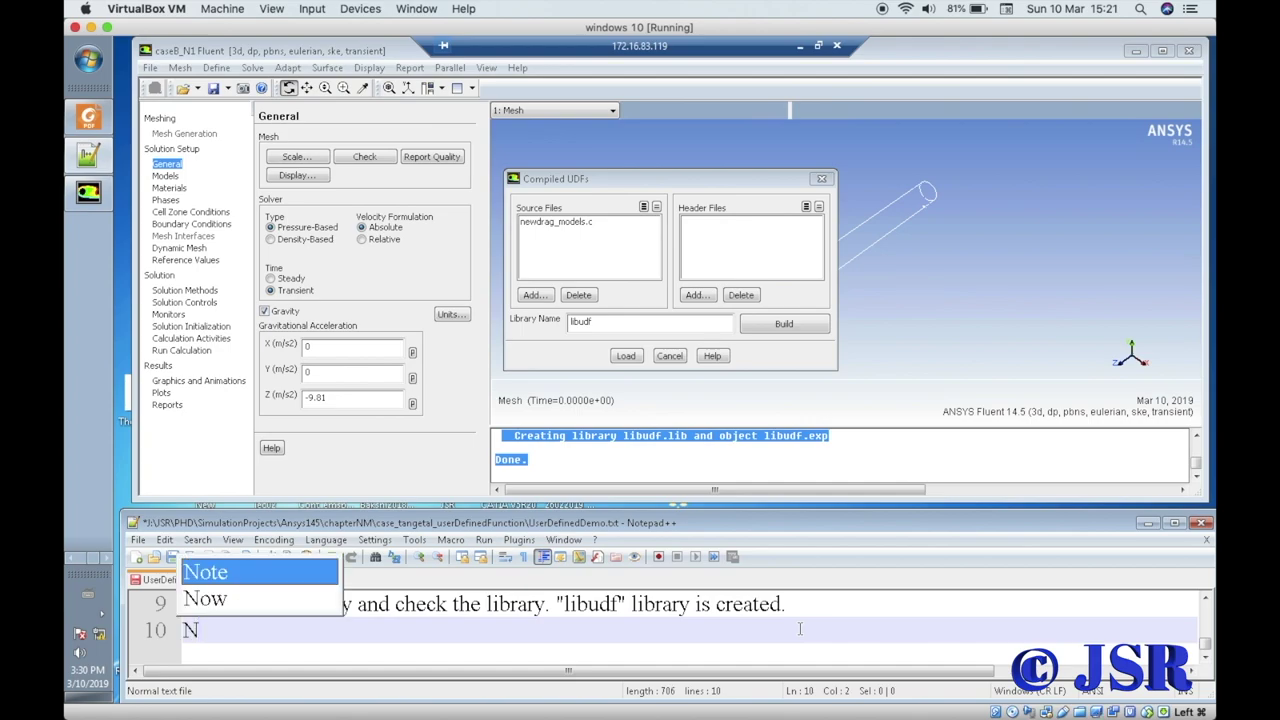
type("ow click on lo")
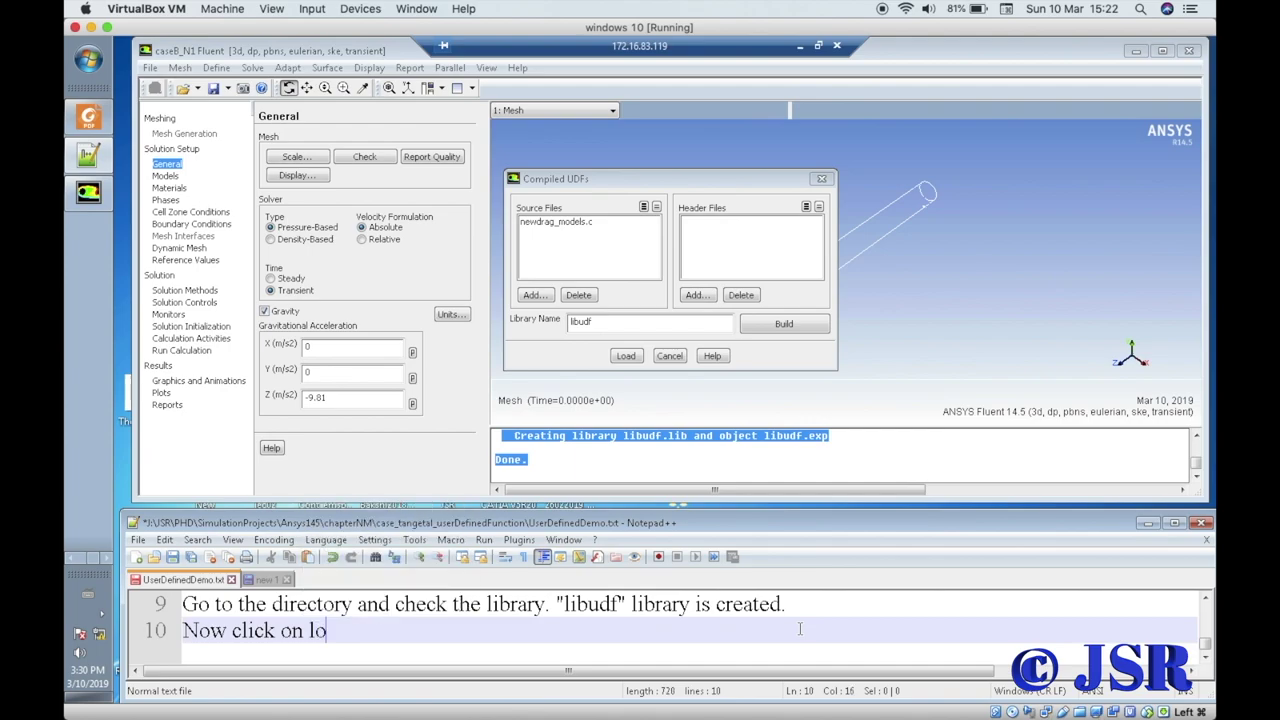
type("ad \"")
left_click(320, 630)
type("\"")
- Load the compiled libudf library in Fluent and align the mesh view with the Y axis
left_click(624, 357)
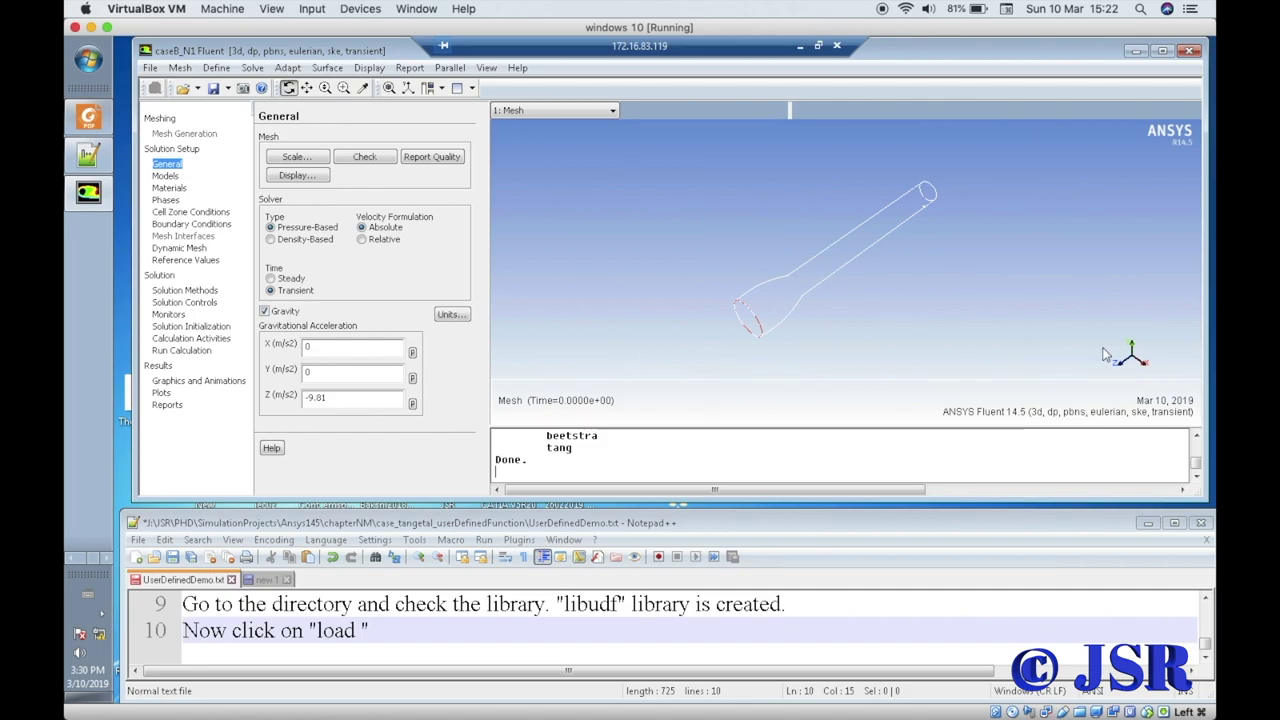
left_click(1138, 344)
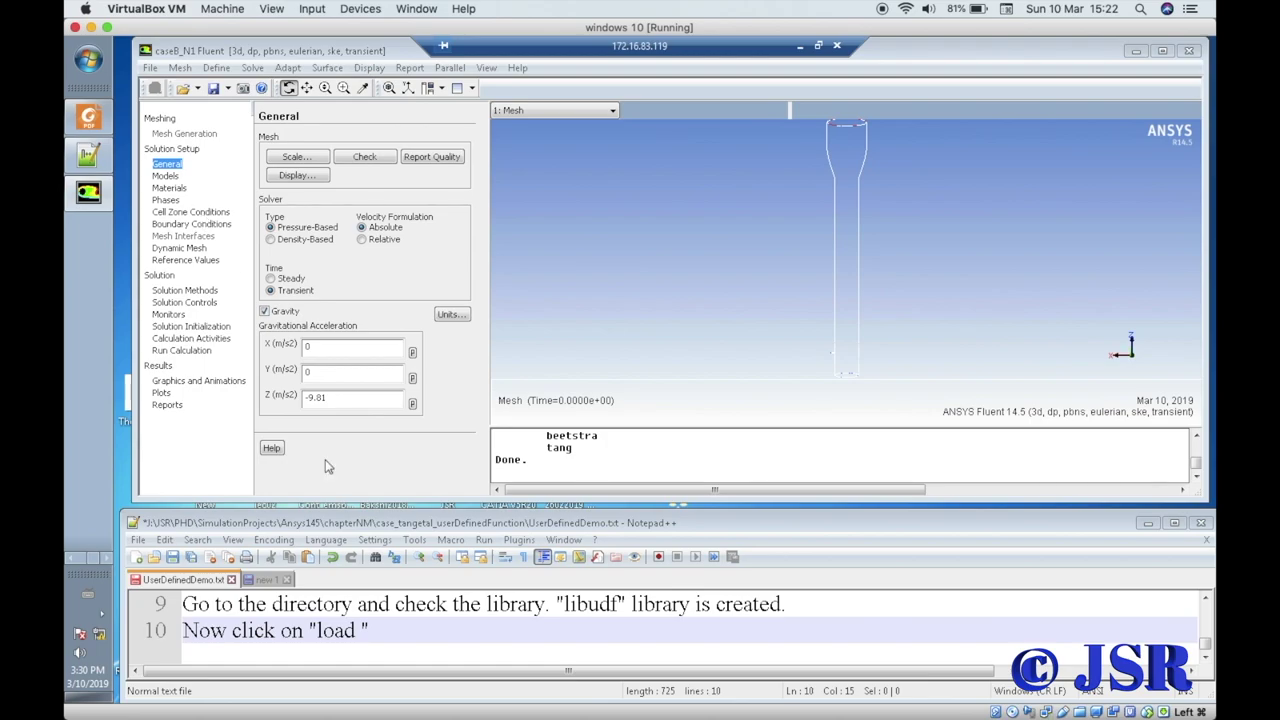
- Append "--> Go to Phase -->" to line 10 of the notes in Notepad++
left_click(398, 631)
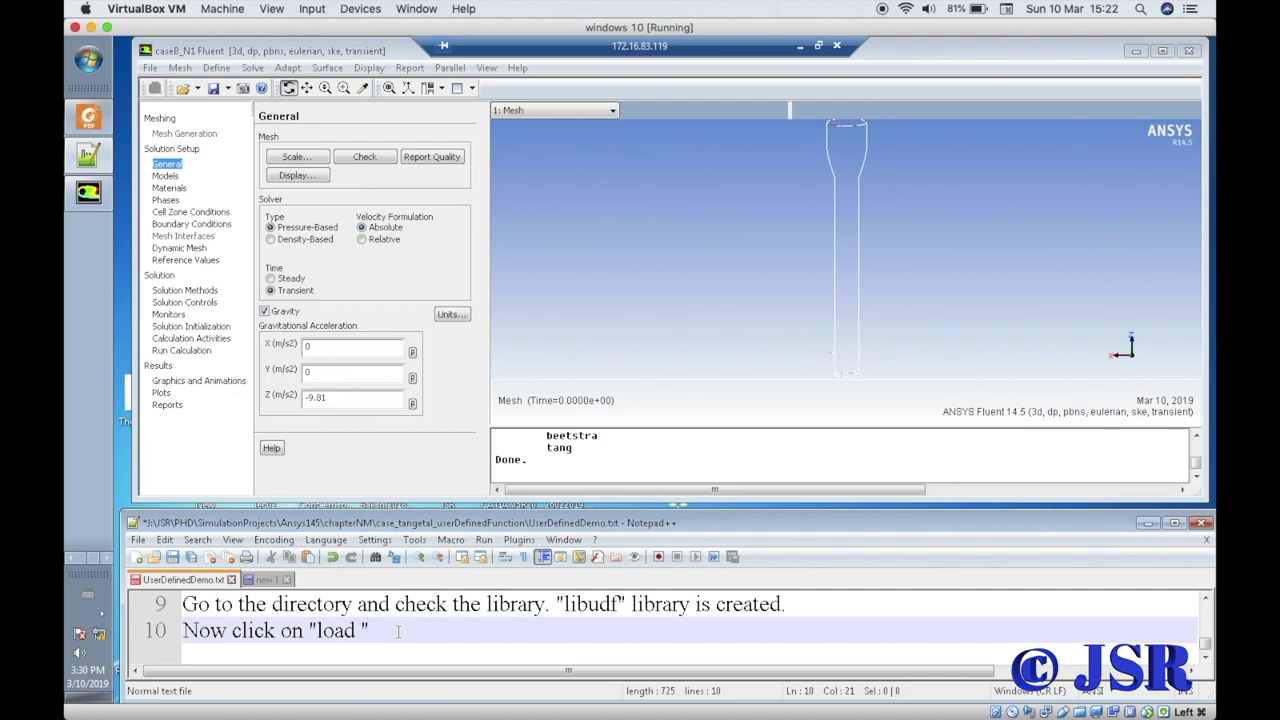
type("--> Go to ")
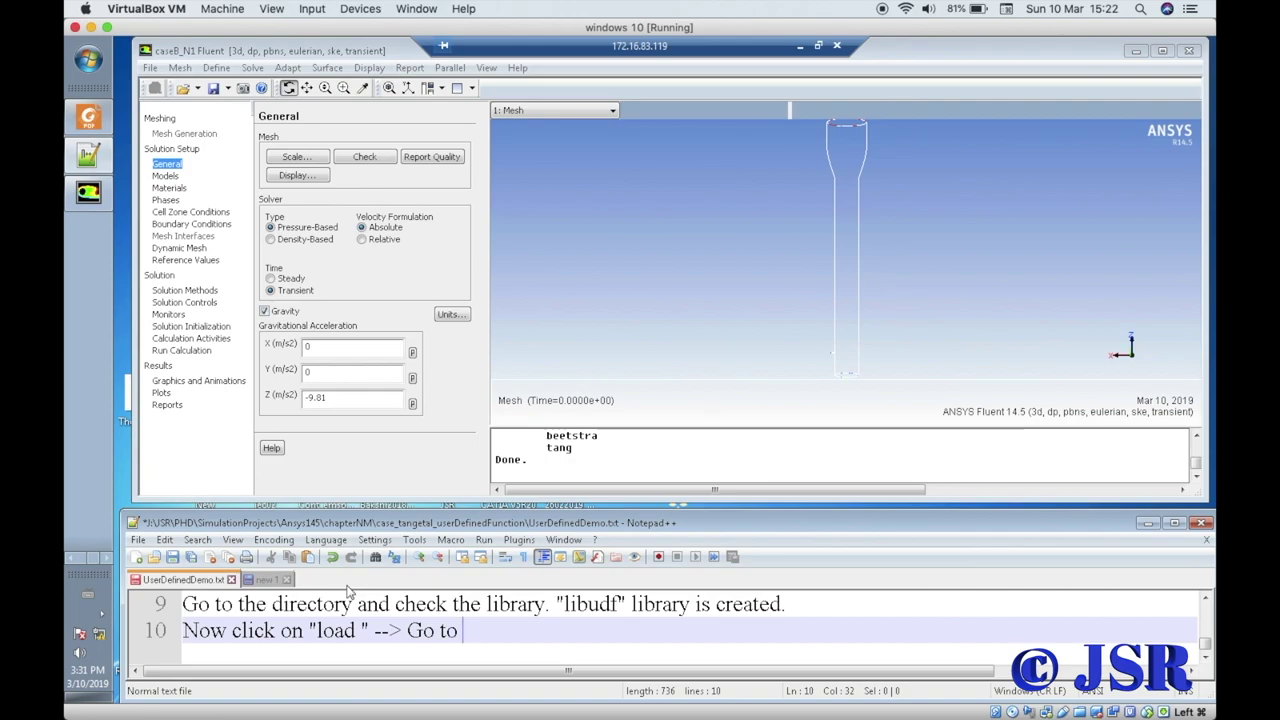
type("Phase -->")
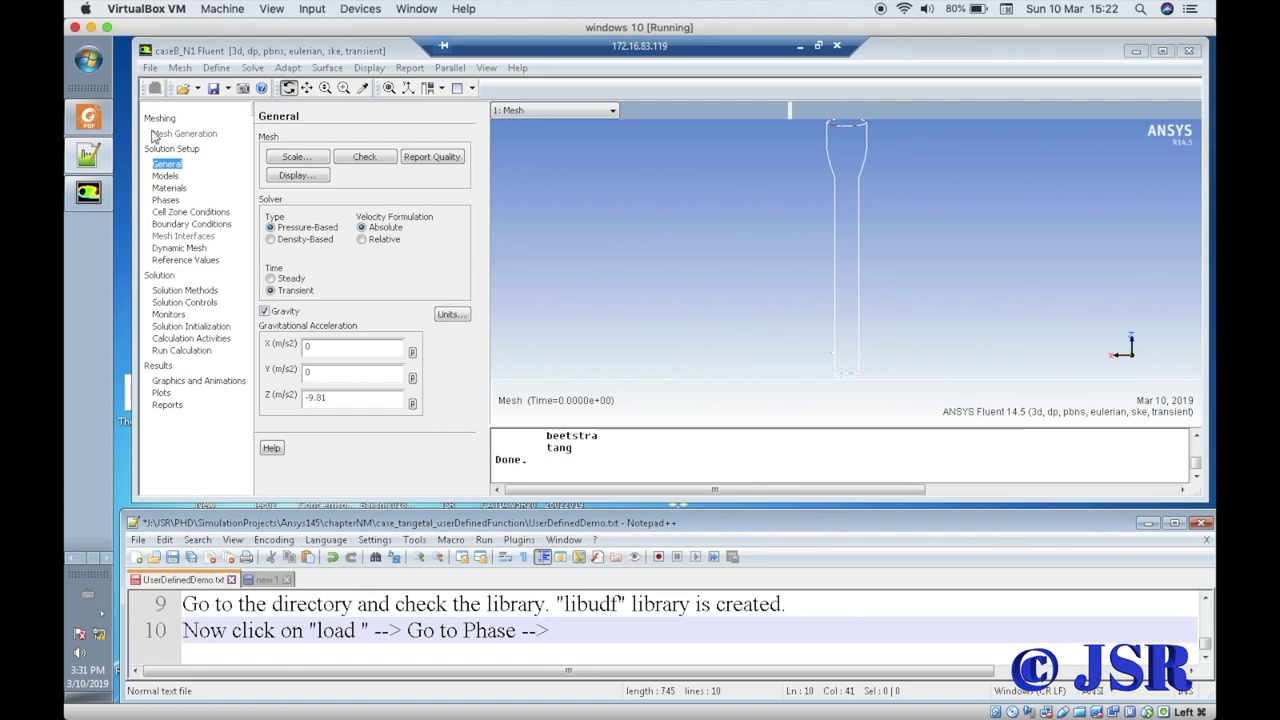
- Open the phase interaction settings in Fluent and append "Interaction -->" to line 10 of the Notepad++ notes
left_click(167, 200)
left_click(351, 350)
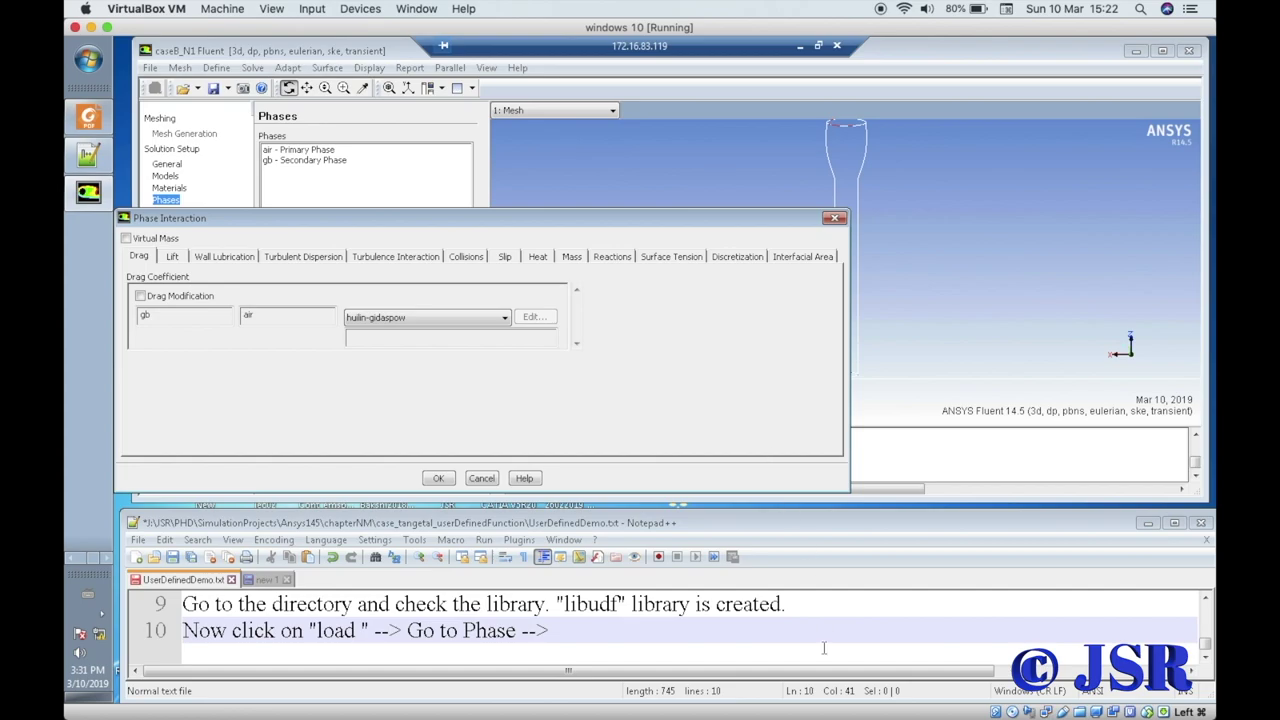
left_click(716, 642)
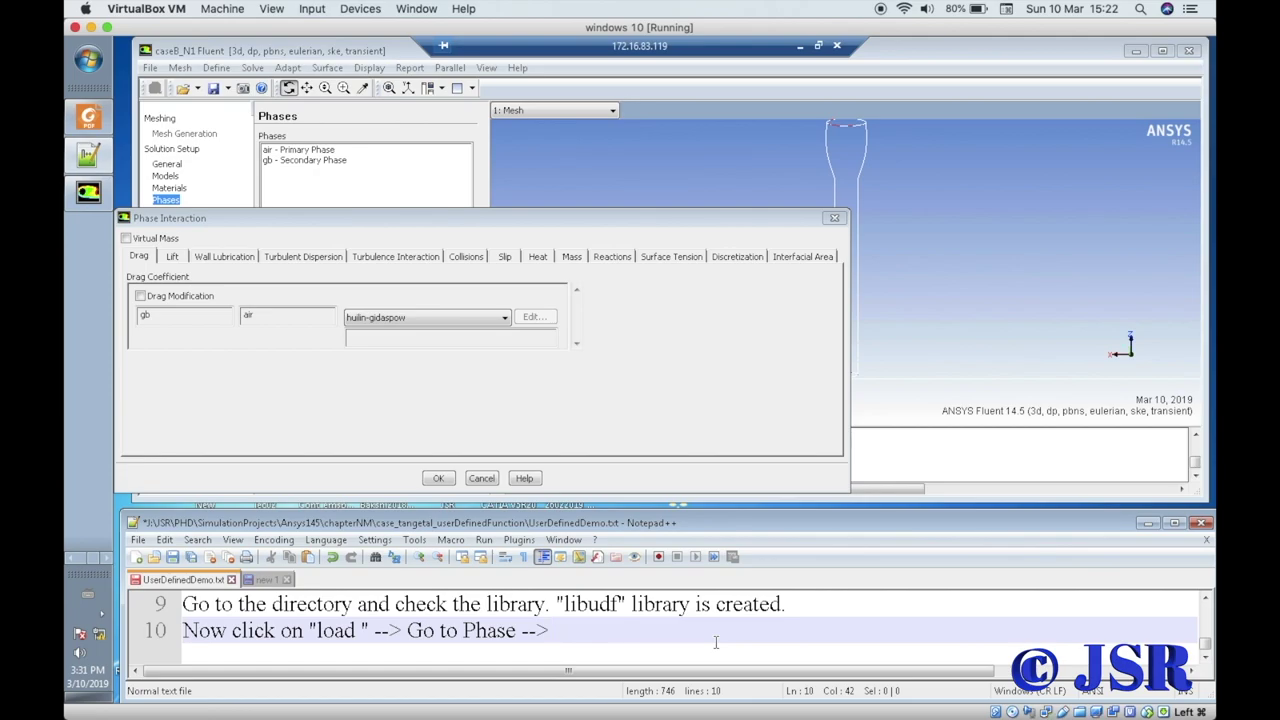
type("Interaction --")
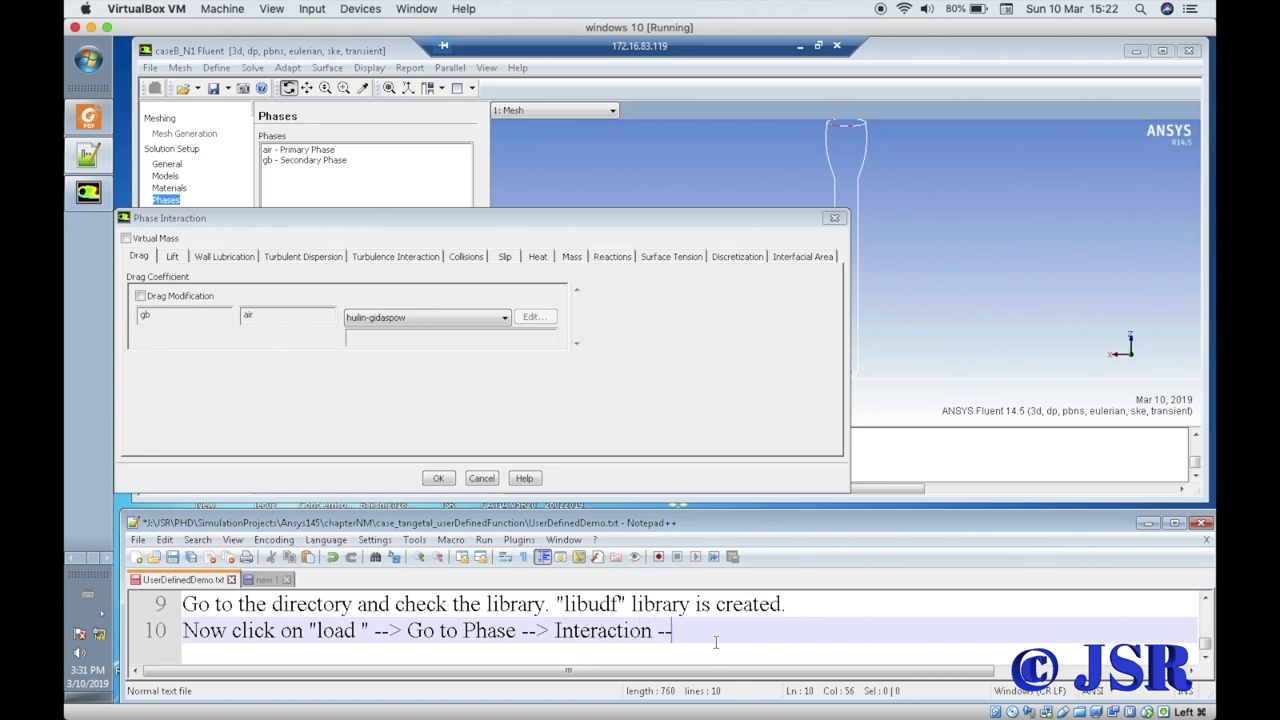
type(">")
- In Fluent, set the gb-air drag coefficient to user-defined and move the User-Defined Functions dialog clear of the drag settings
left_click(509, 326)
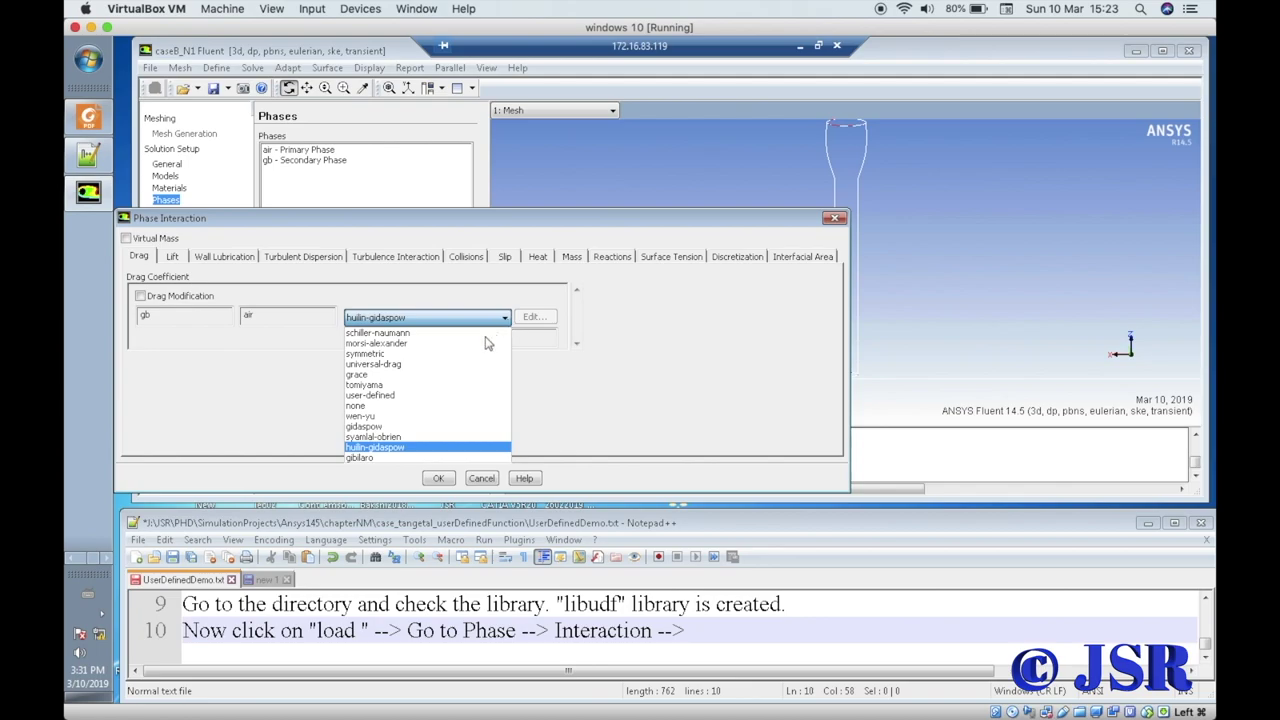
left_click(433, 396)
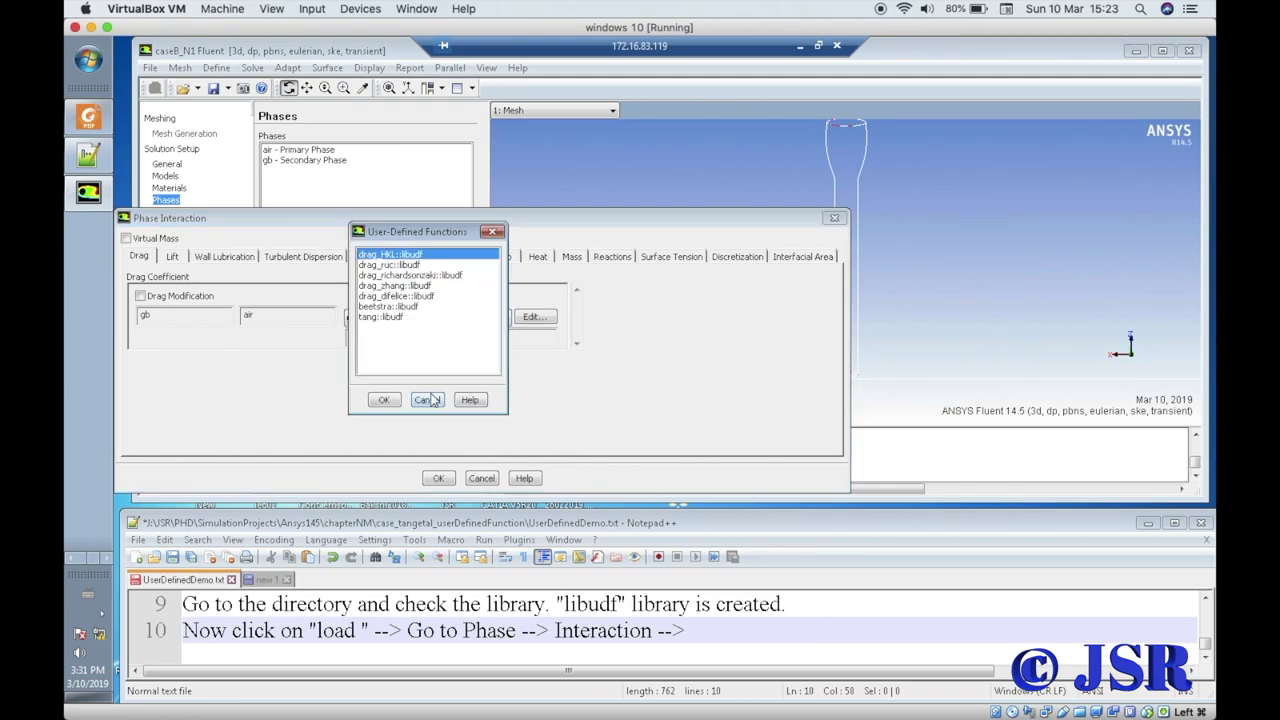
left_click(438, 237)
left_click_drag(438, 237, 702, 243)
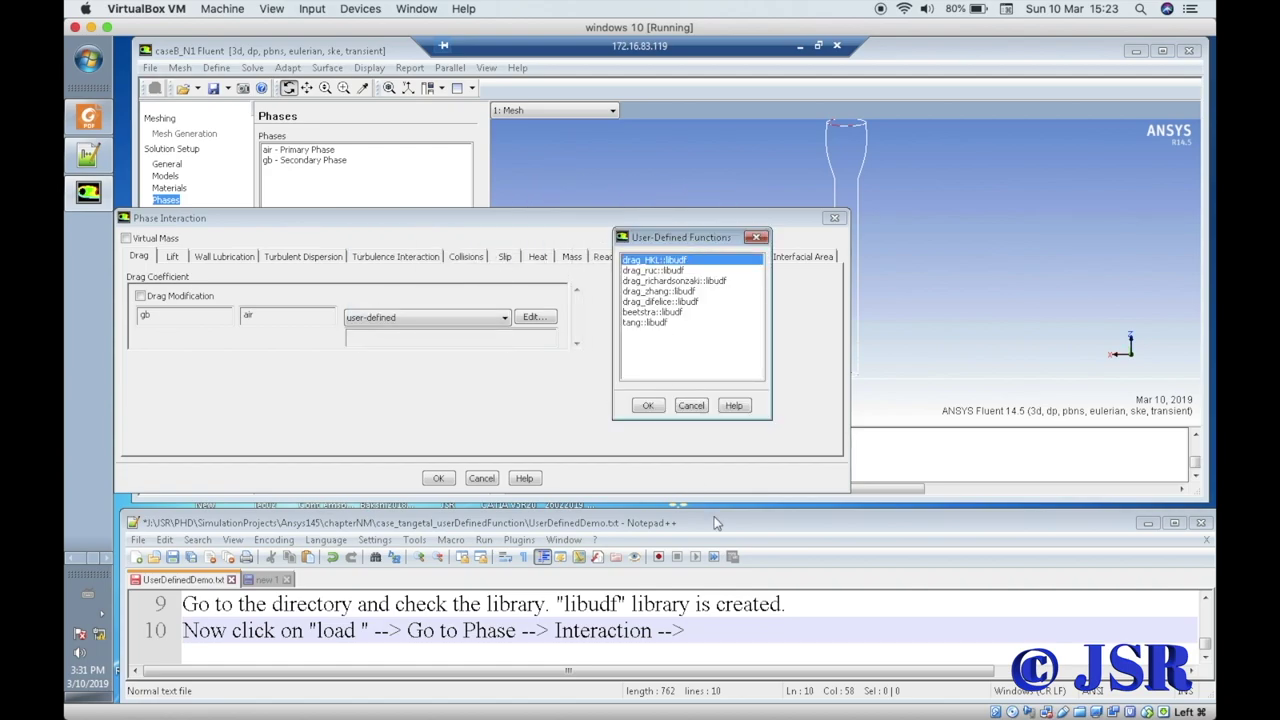
- In Notepad++, append "From drop down menu select "user defined" -->" to line 10 and start line 11
left_click(702, 628)
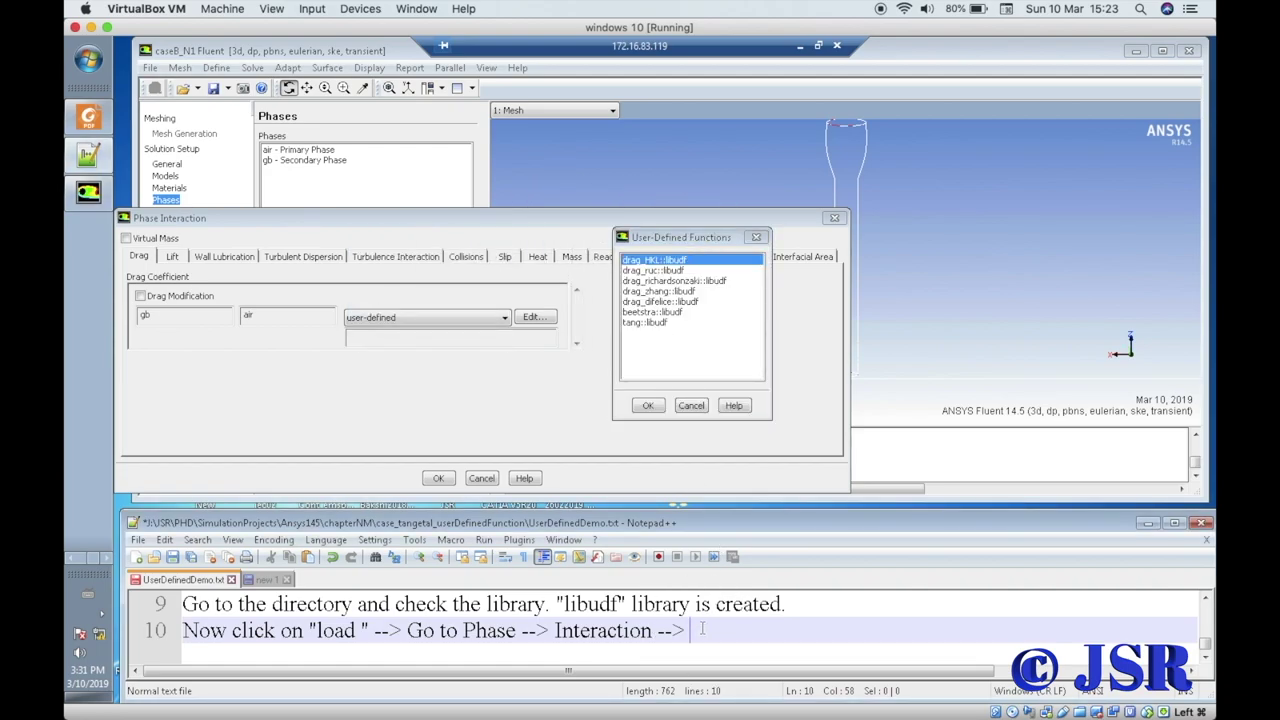
type("From drop")
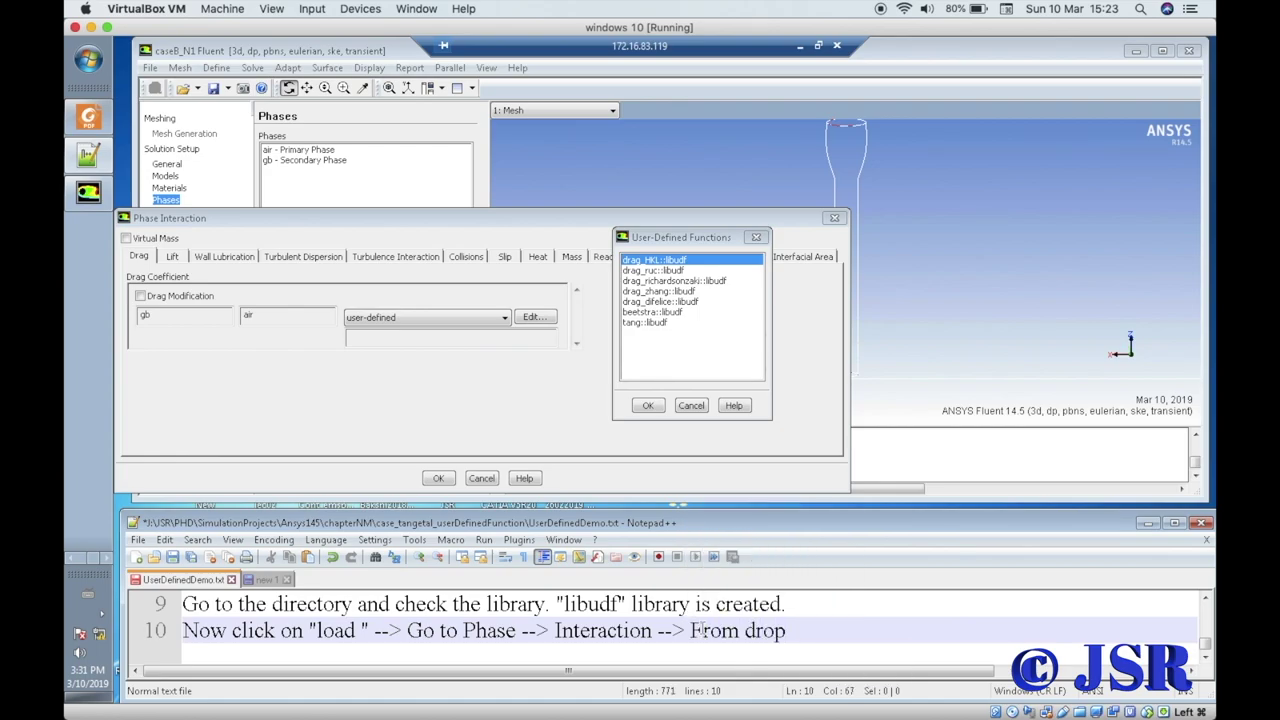
type(" down men")
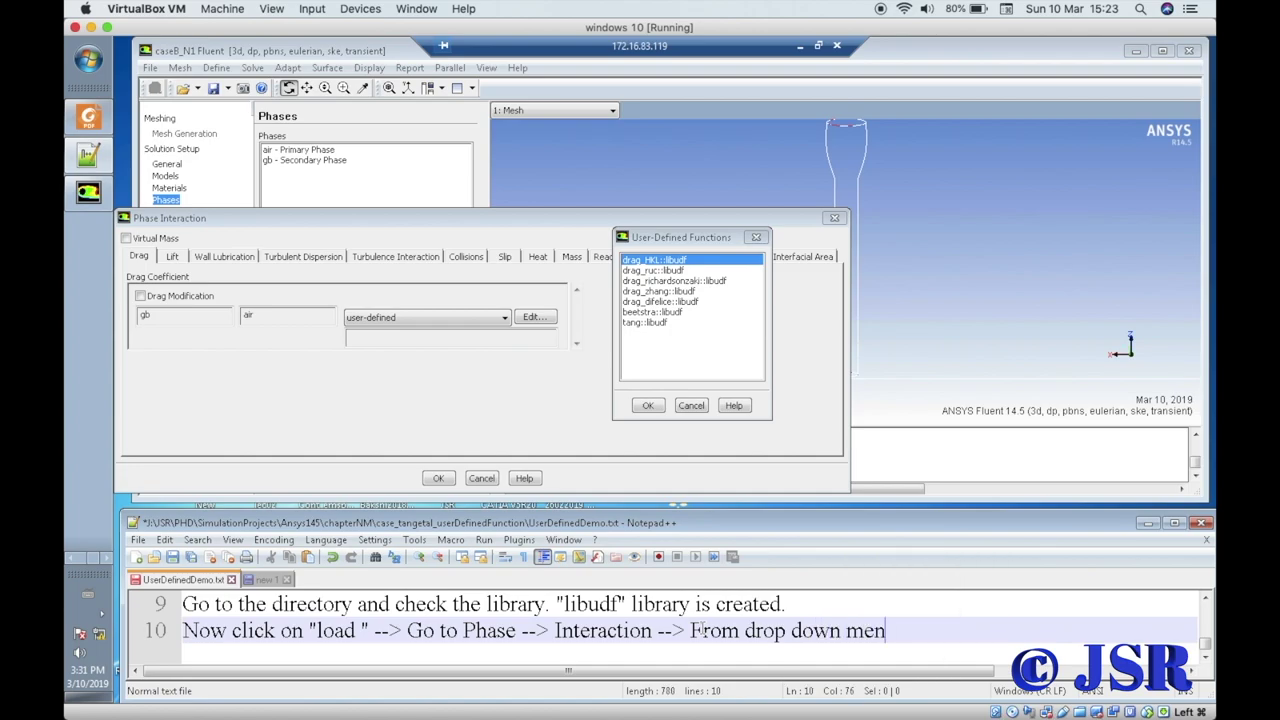
type("u select \"user defin")
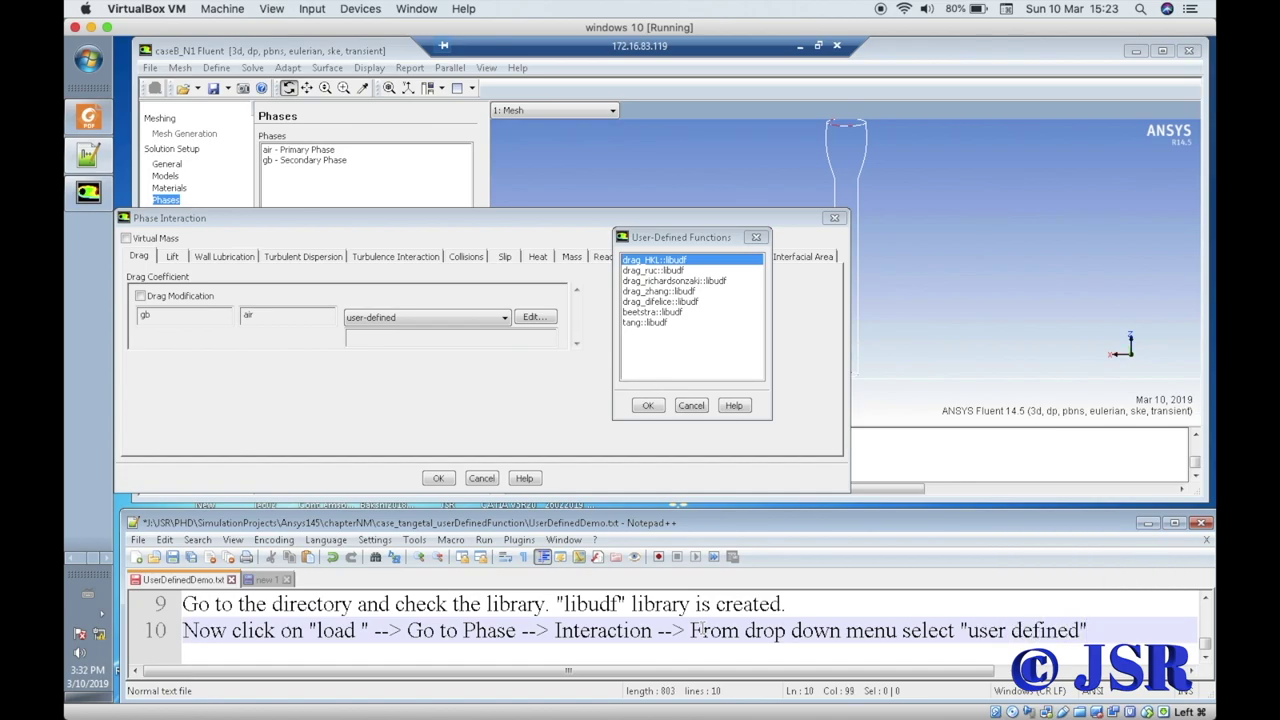
type("ed\" -->")
key("Return")
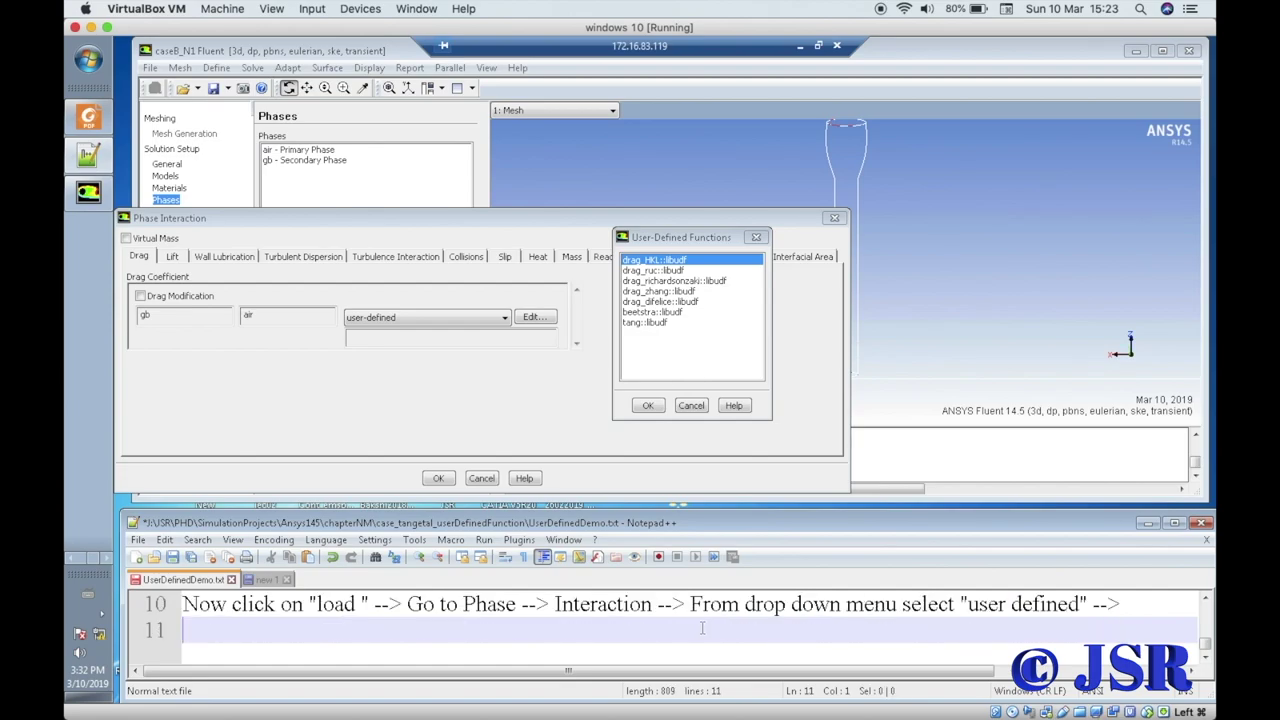
- Write "Here we can see the all the drags compiled" on line 11 of the notes
type("Here we can ")
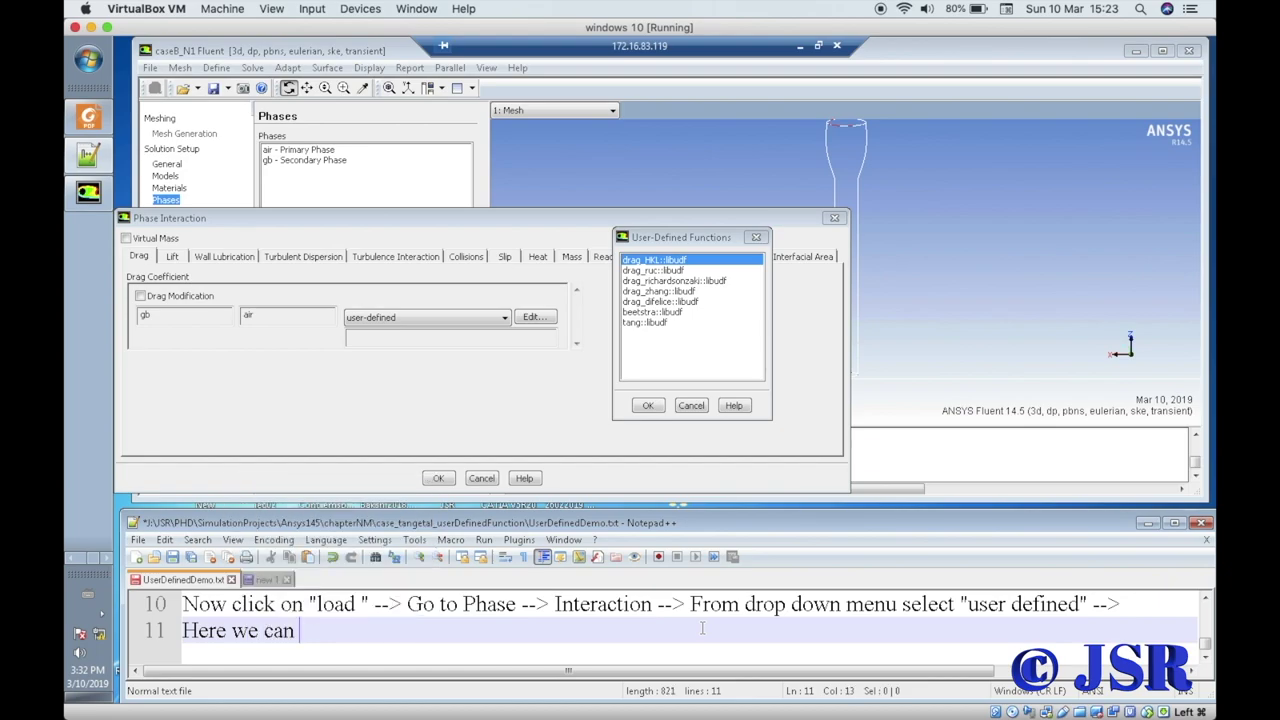
type("see th")
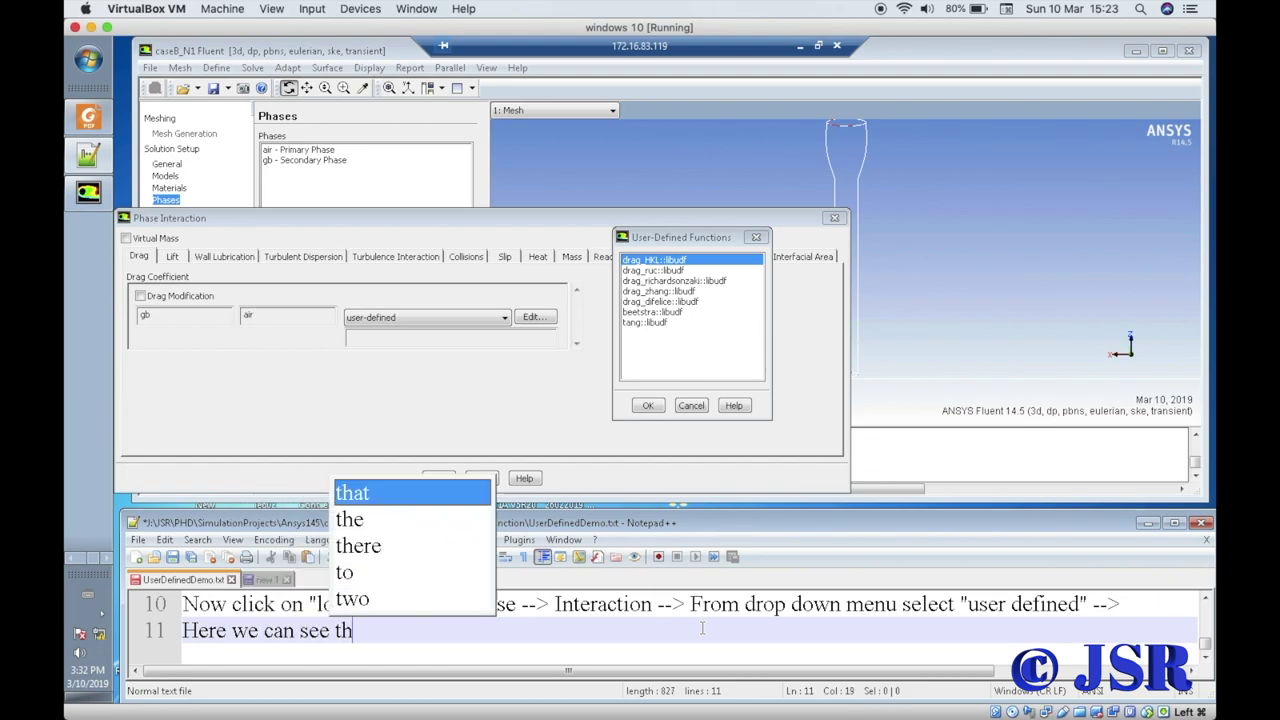
type("e al")
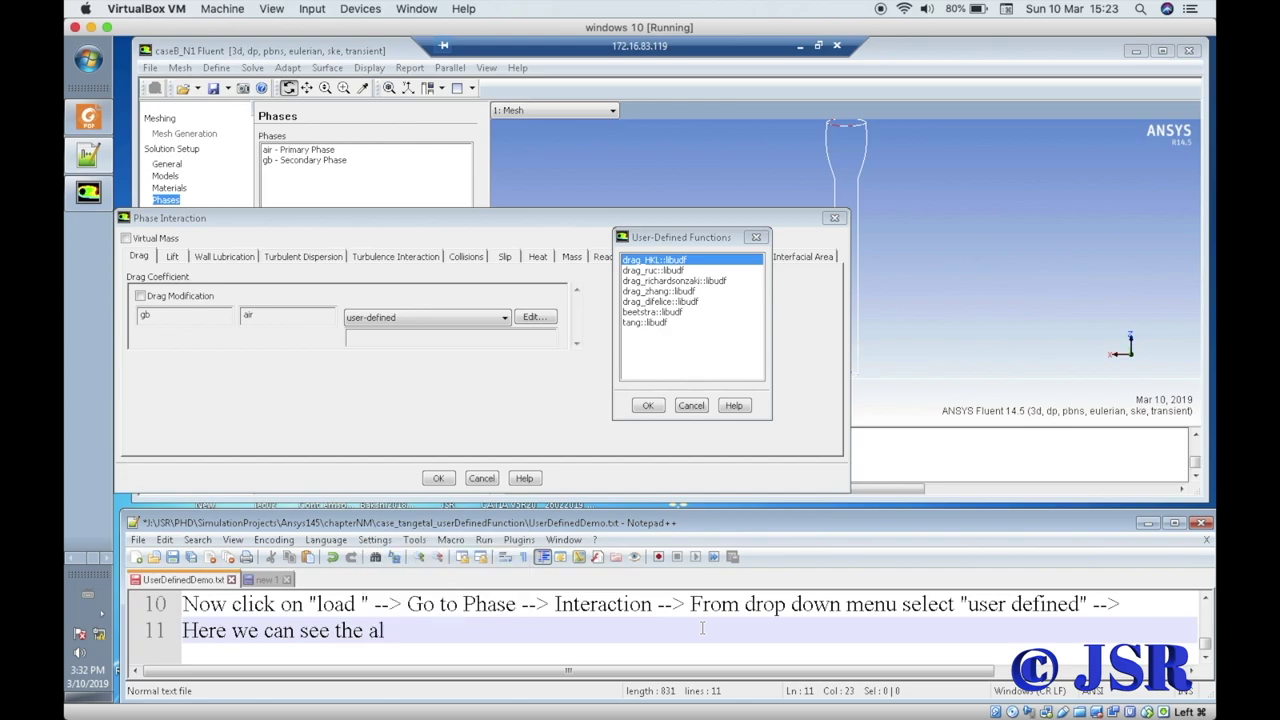
type("l the drags")
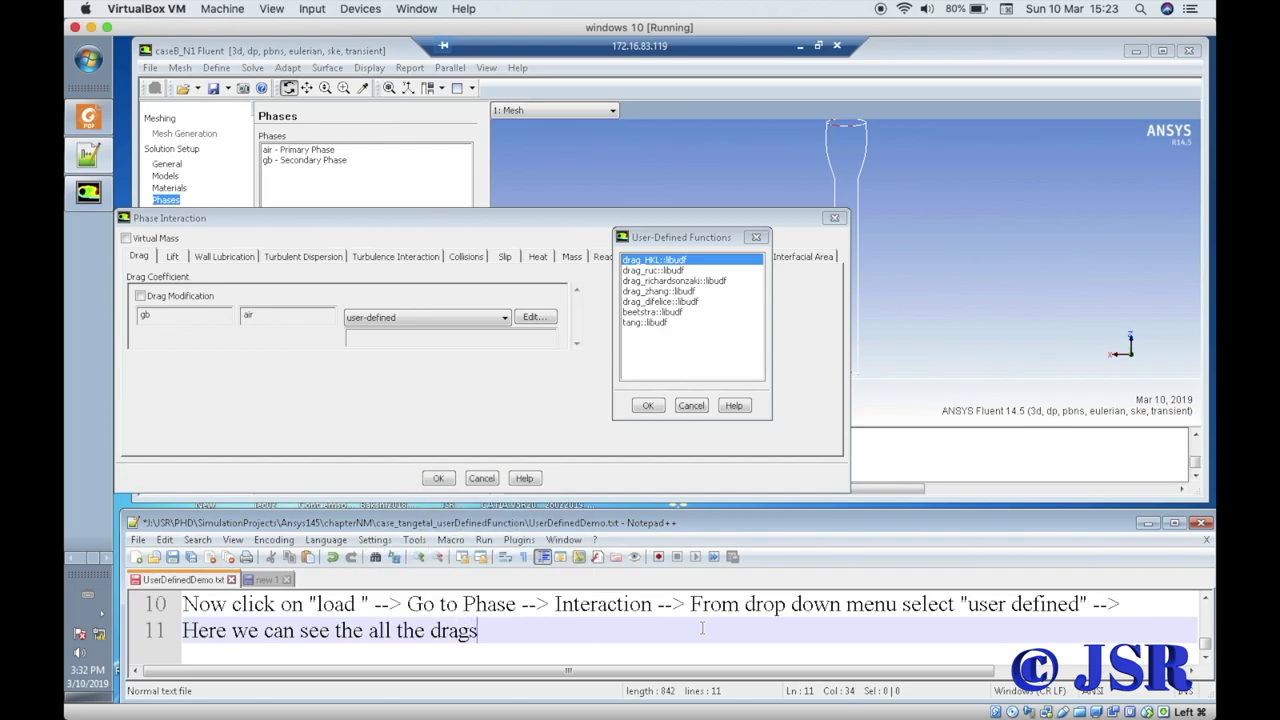
type(" comp")
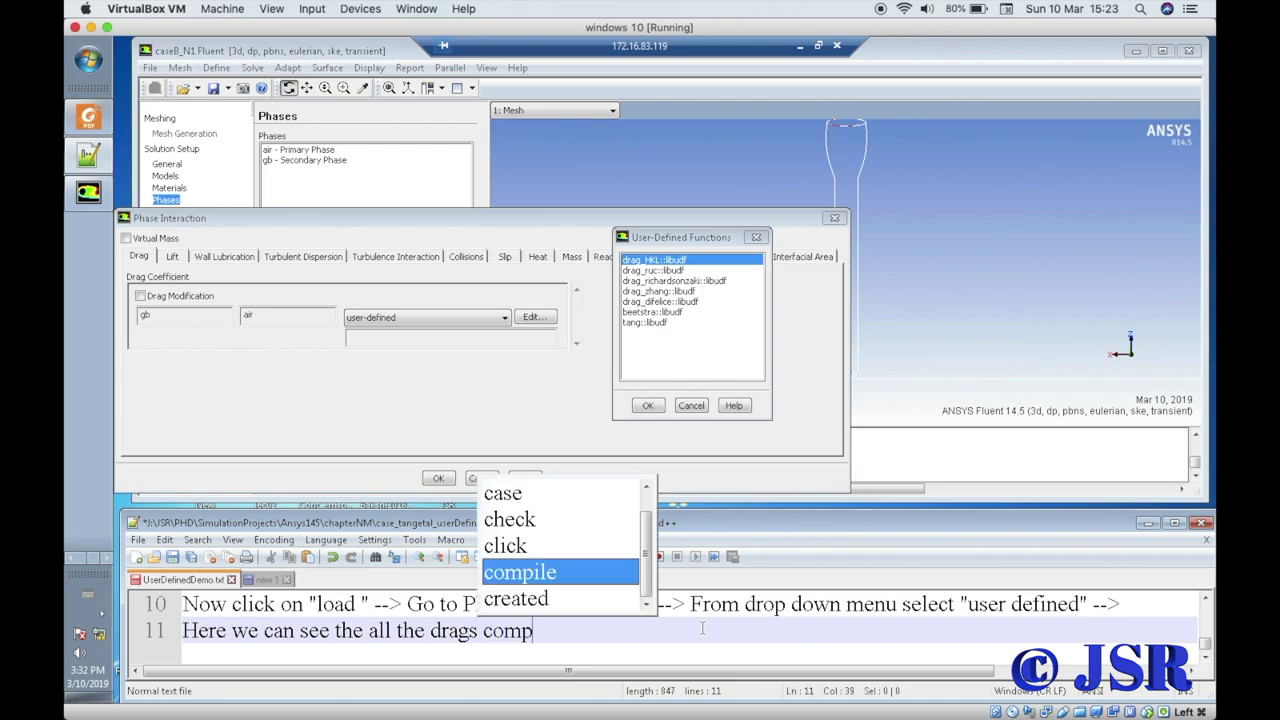
type("iled")
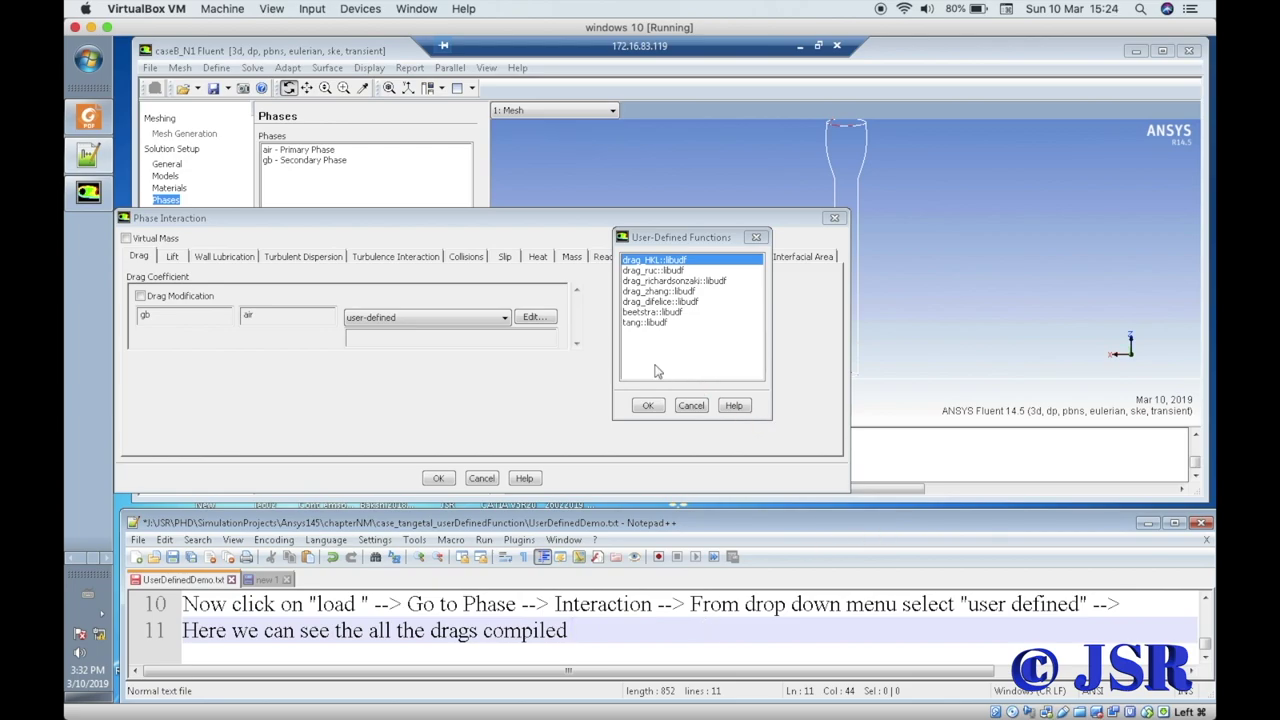
- Assign tang::libudf as the user-defined drag function between gb and air in Fluent
left_click(648, 323)
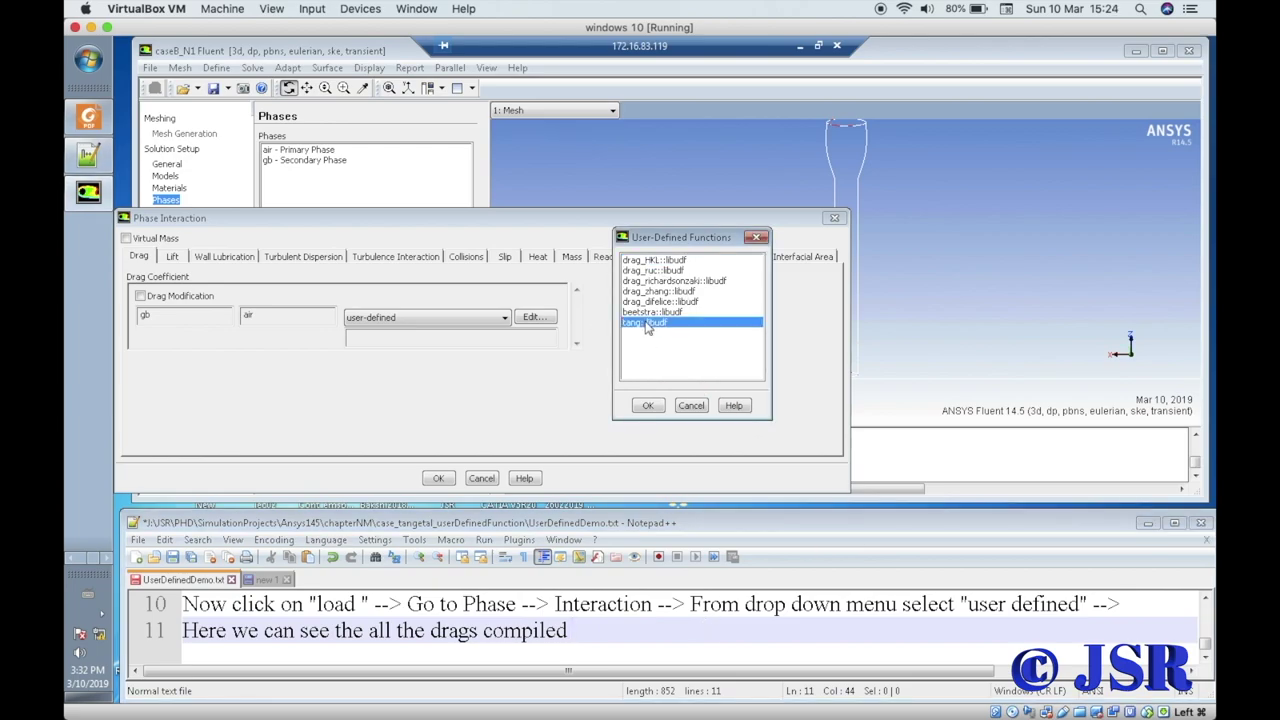
left_click(648, 406)
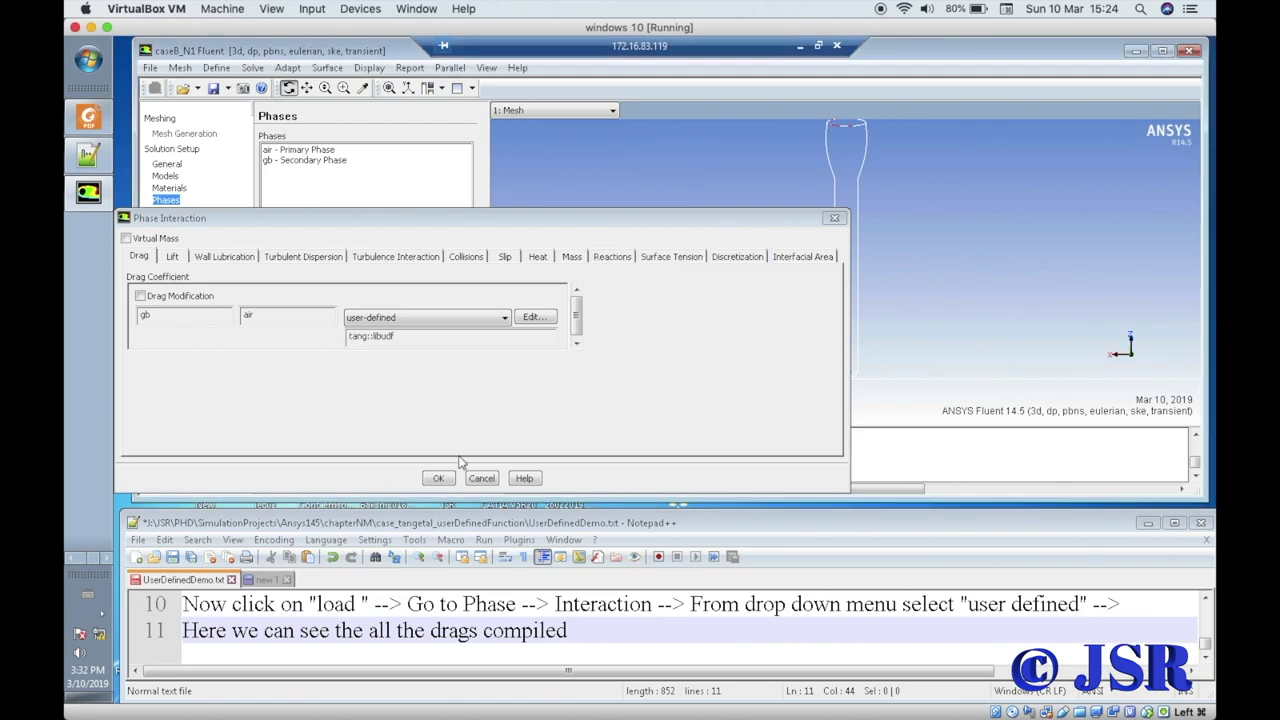
- In Notepad++, append "--> select any one of them --> OK" to line 11 and start line 12
left_click(617, 648)
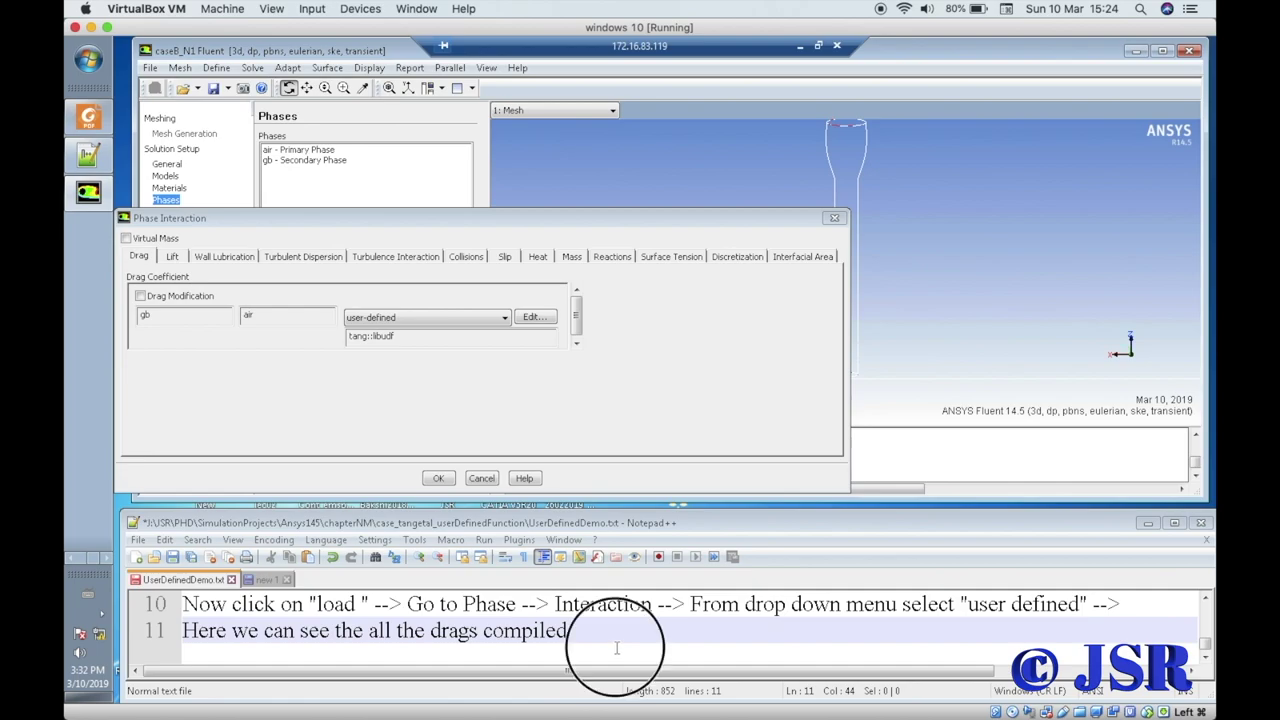
type("--")
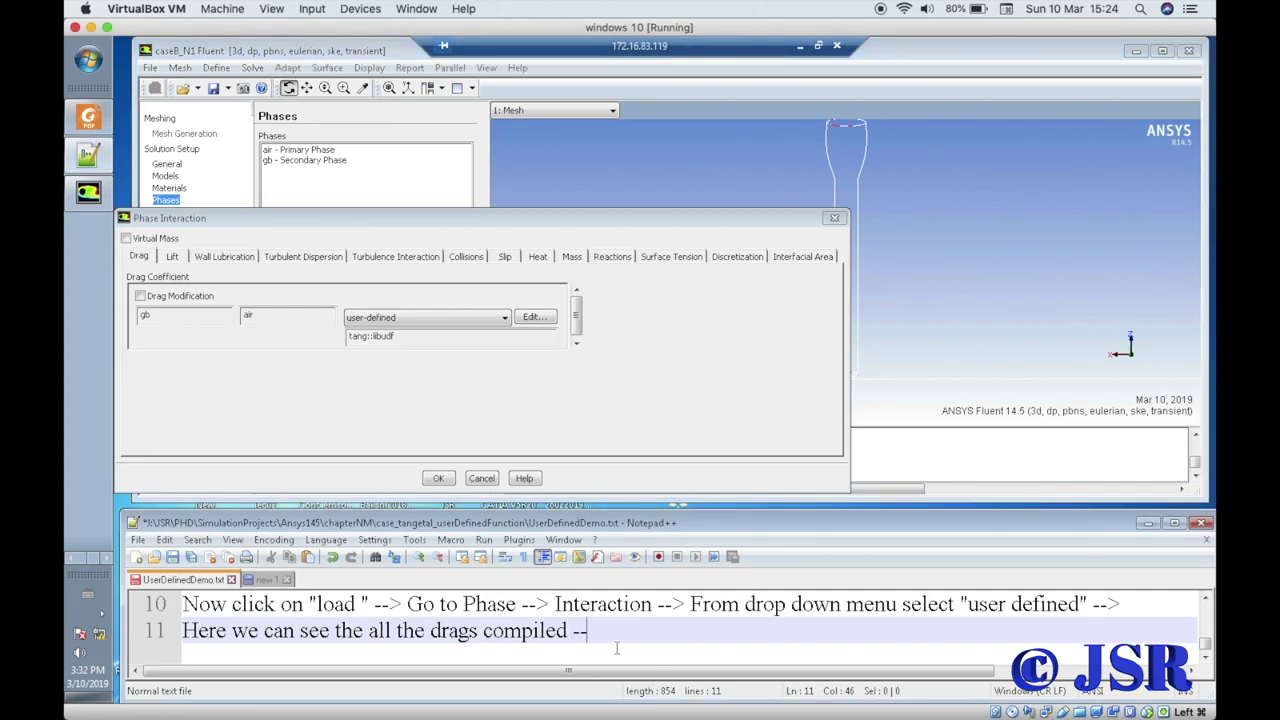
type("> se")
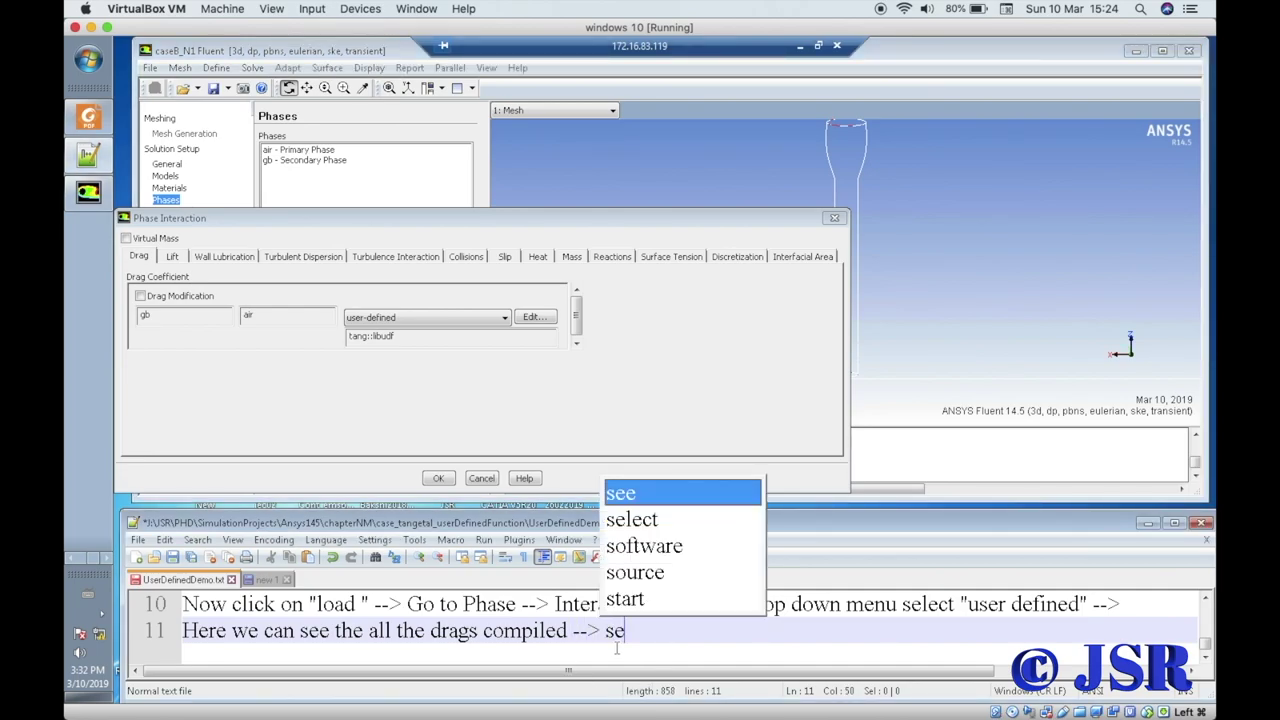
type("lect any ")
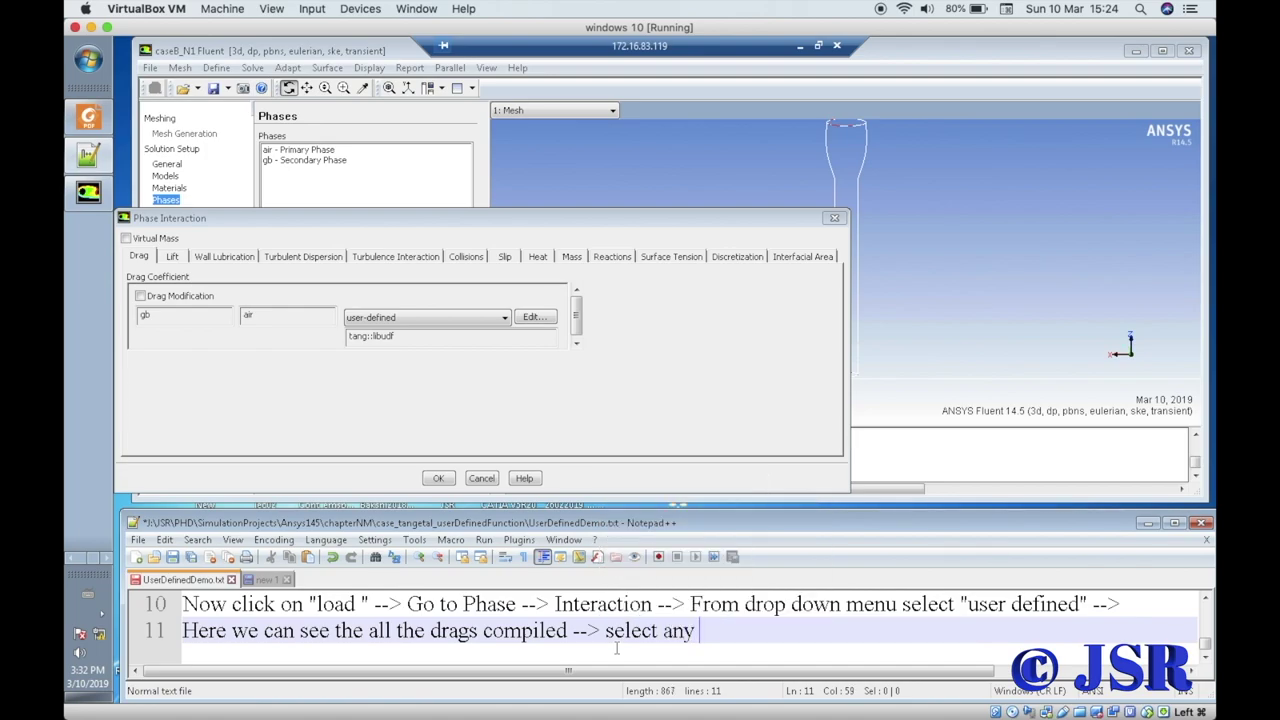
type("one of them")
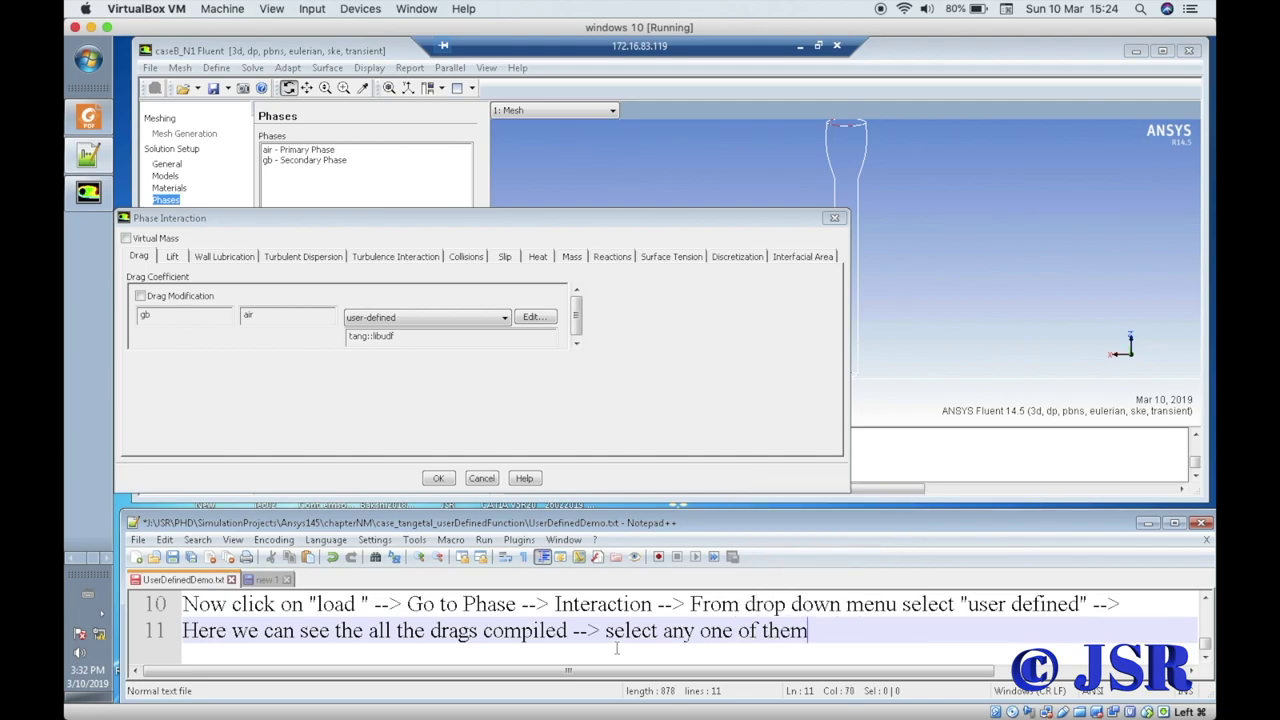
type(" --> OK")
key("Return")
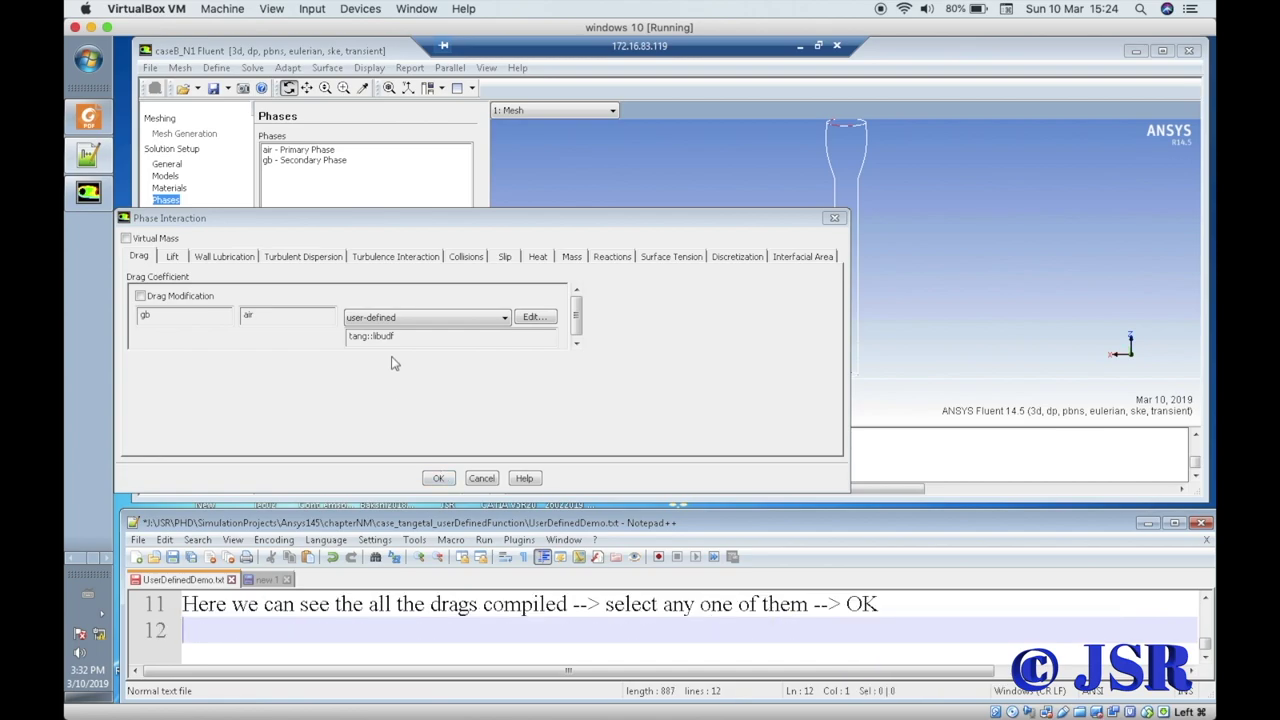
- Accept the phase interaction settings in Fluent and mark the inside hex region with Z from 0 to 0.75 m using Region Adaption
left_click(440, 478)
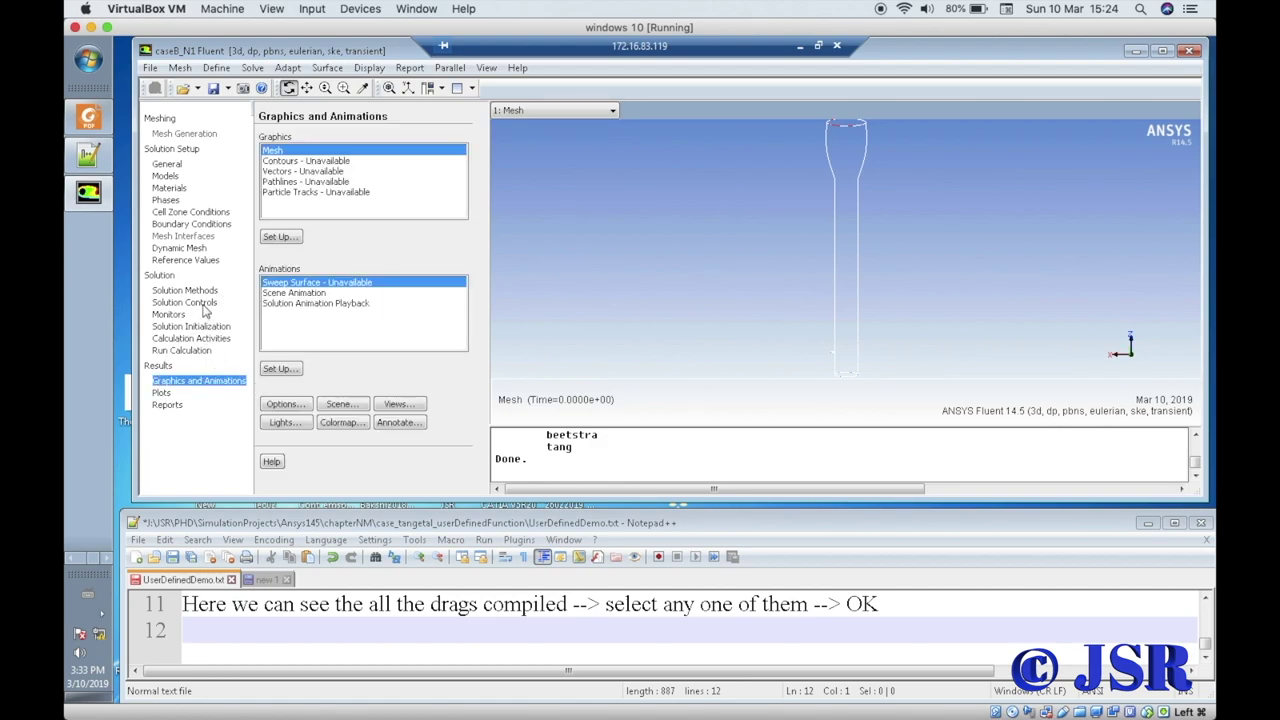
left_click(206, 326)
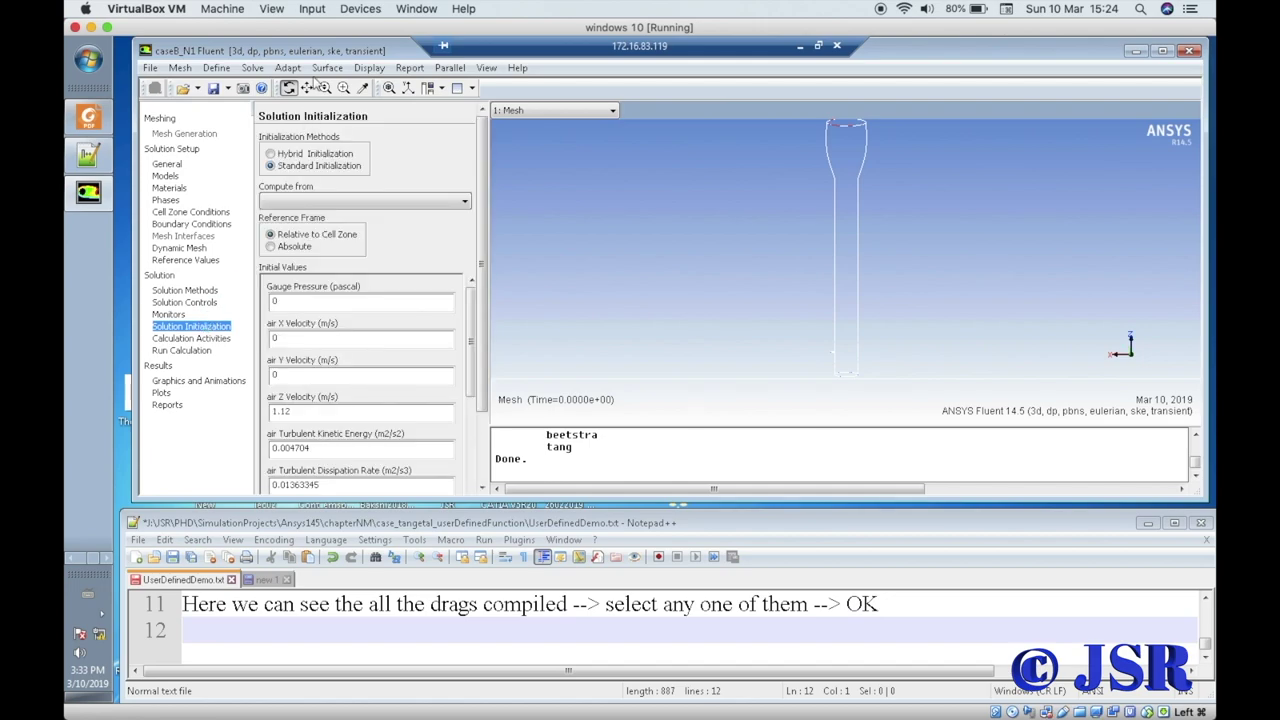
left_click(287, 67)
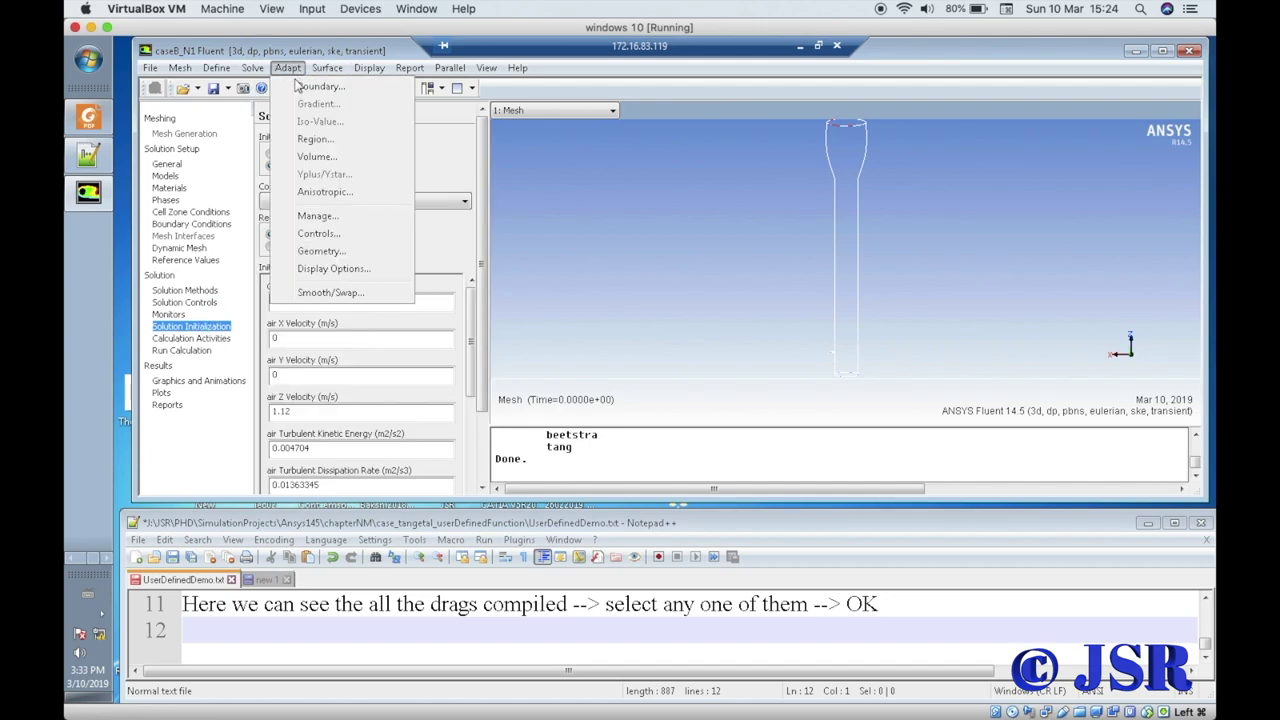
left_click(322, 140)
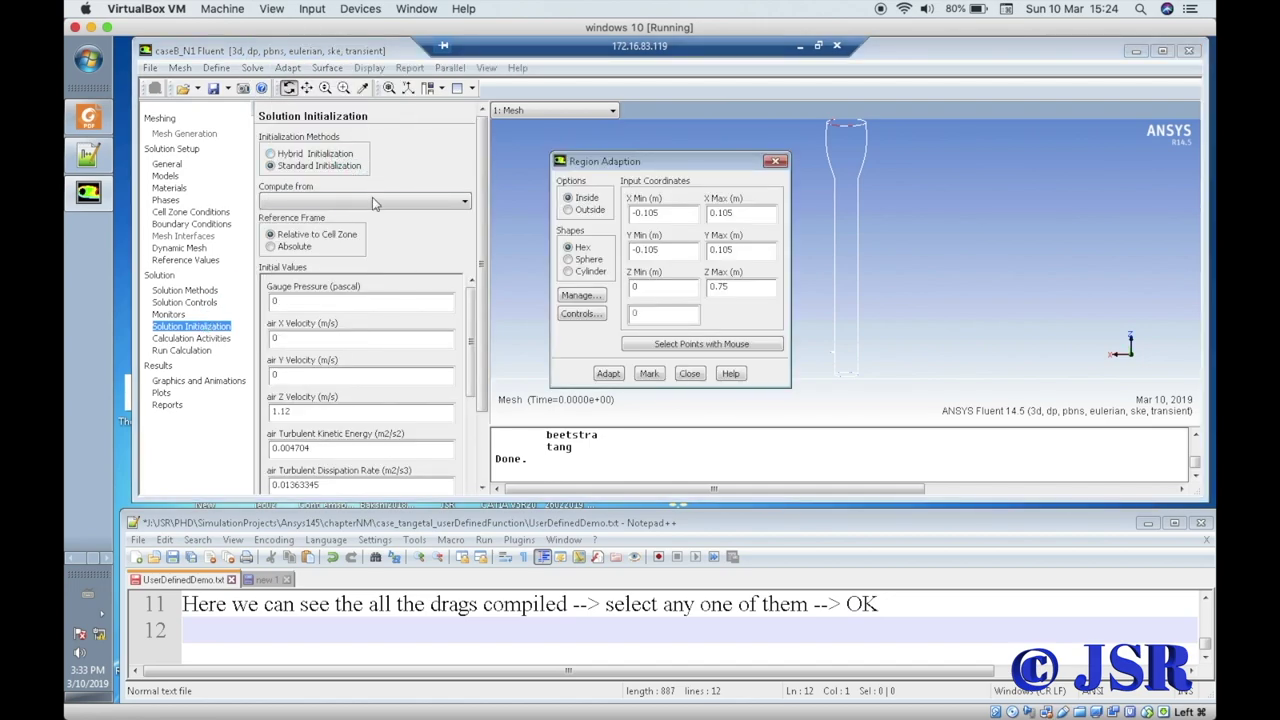
left_click(649, 374)
left_click(689, 374)
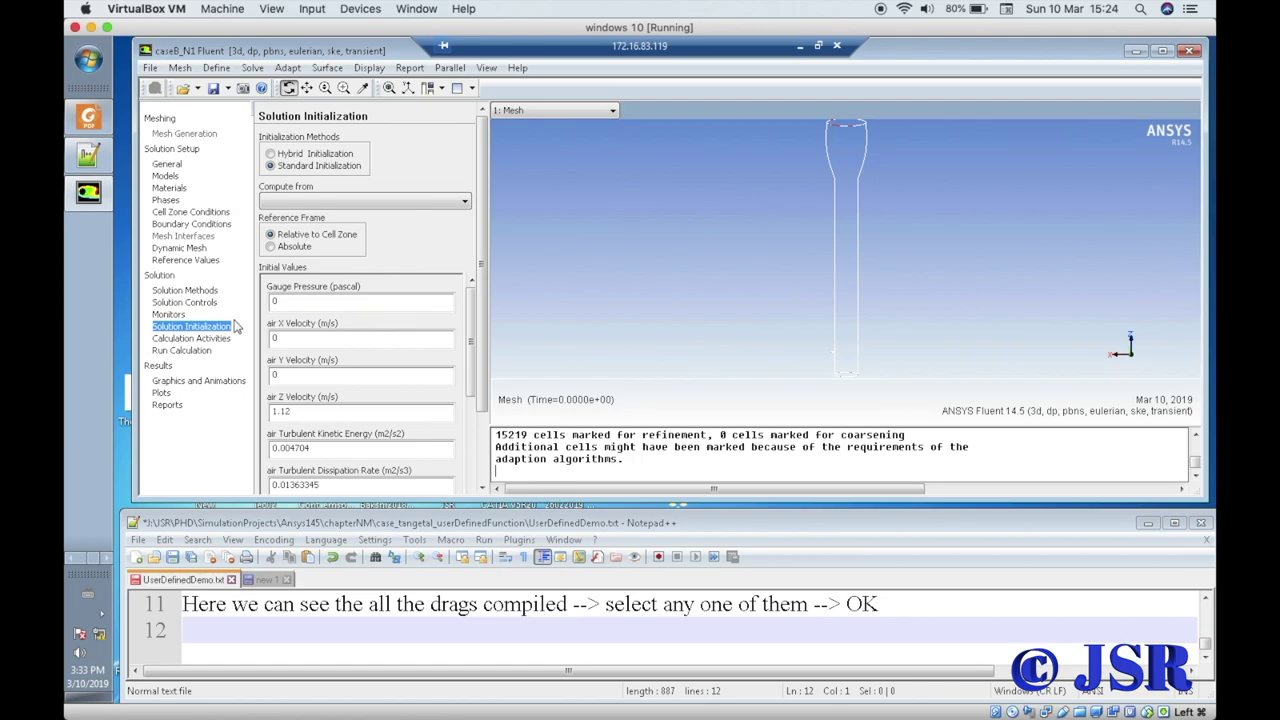
- Initialize the solution using Standard Initialization with the existing initial values
left_click_drag(484, 380, 490, 418)
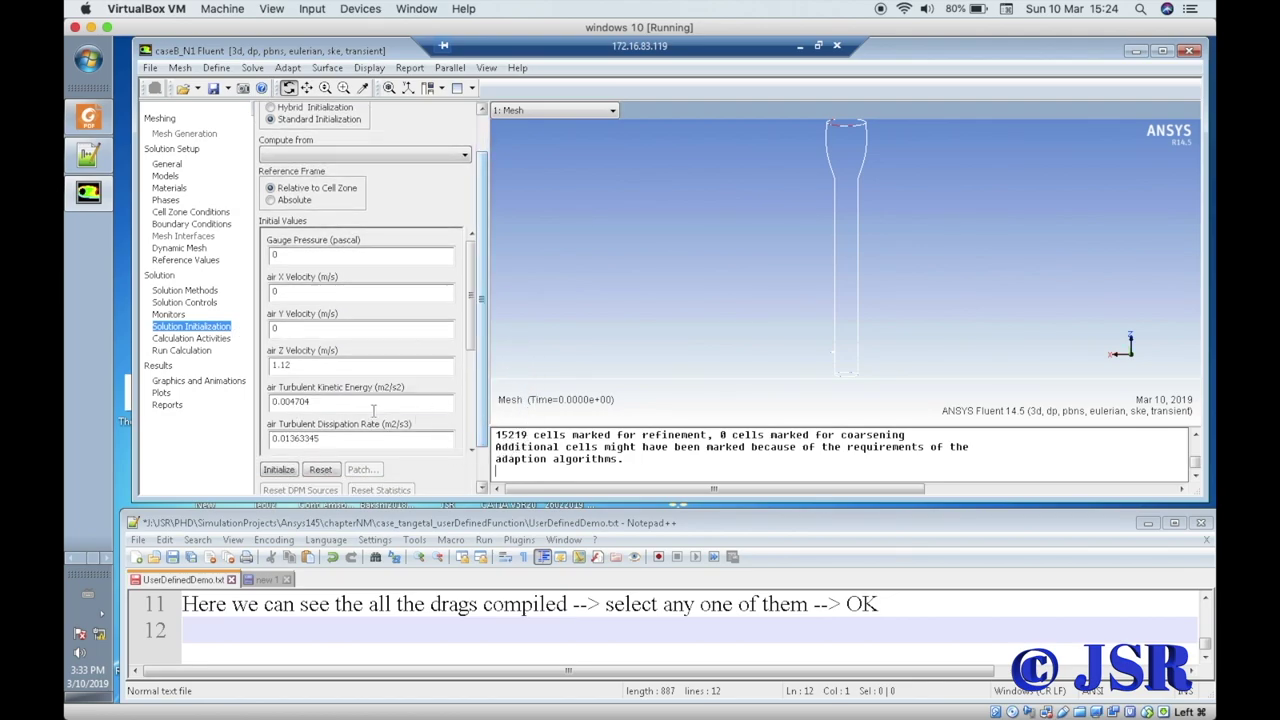
left_click(280, 470)
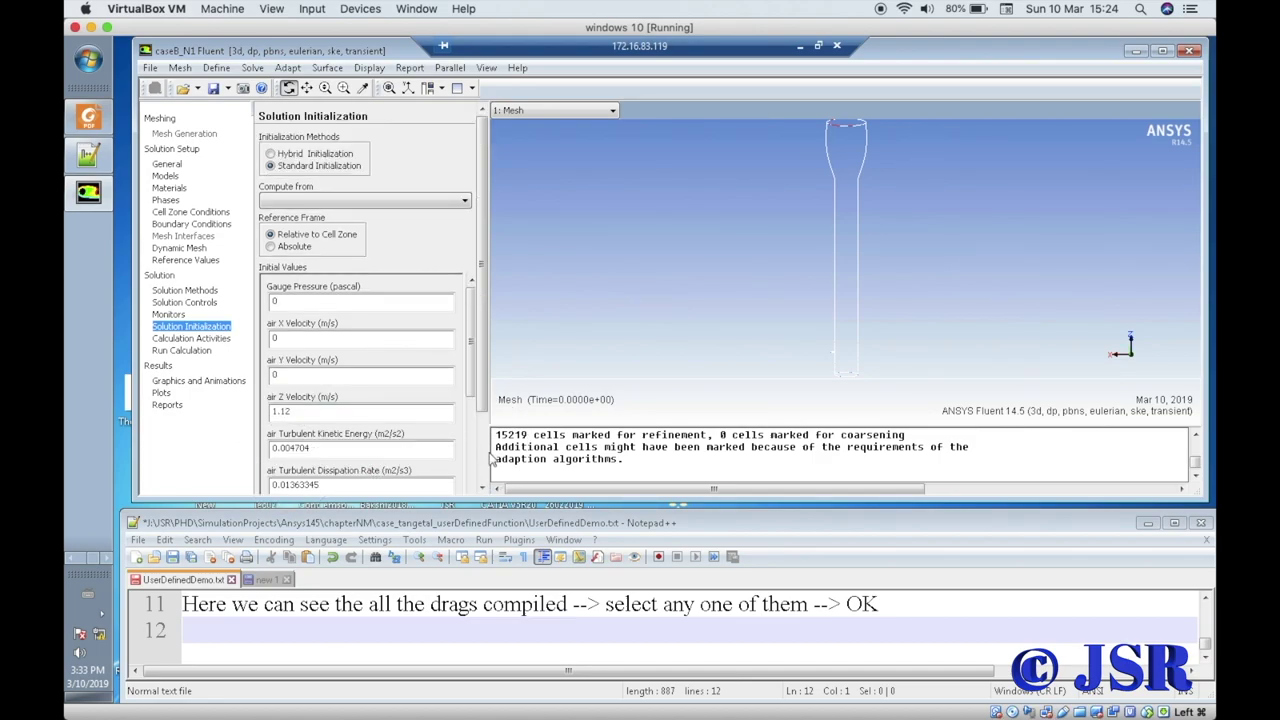
- Patch the gb phase's volume fraction with a value of 0.55 in the hexahedron-r0 register
left_click_drag(483, 404, 487, 479)
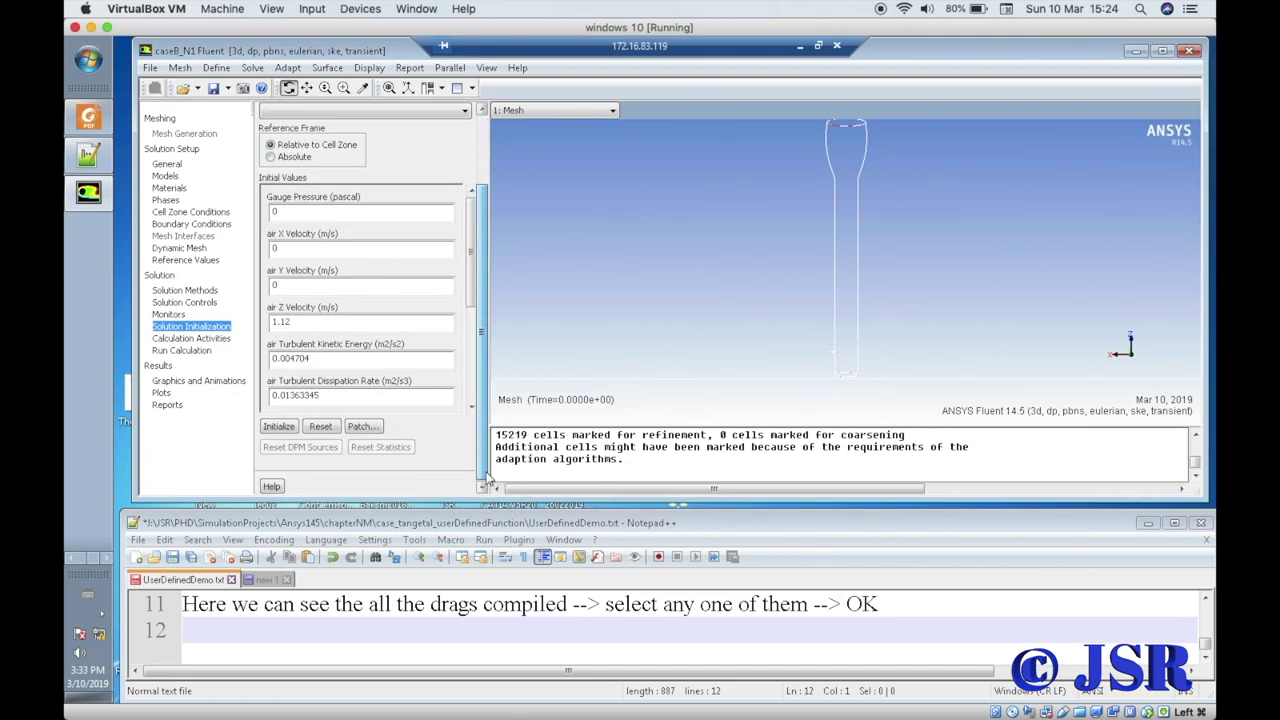
left_click(360, 427)
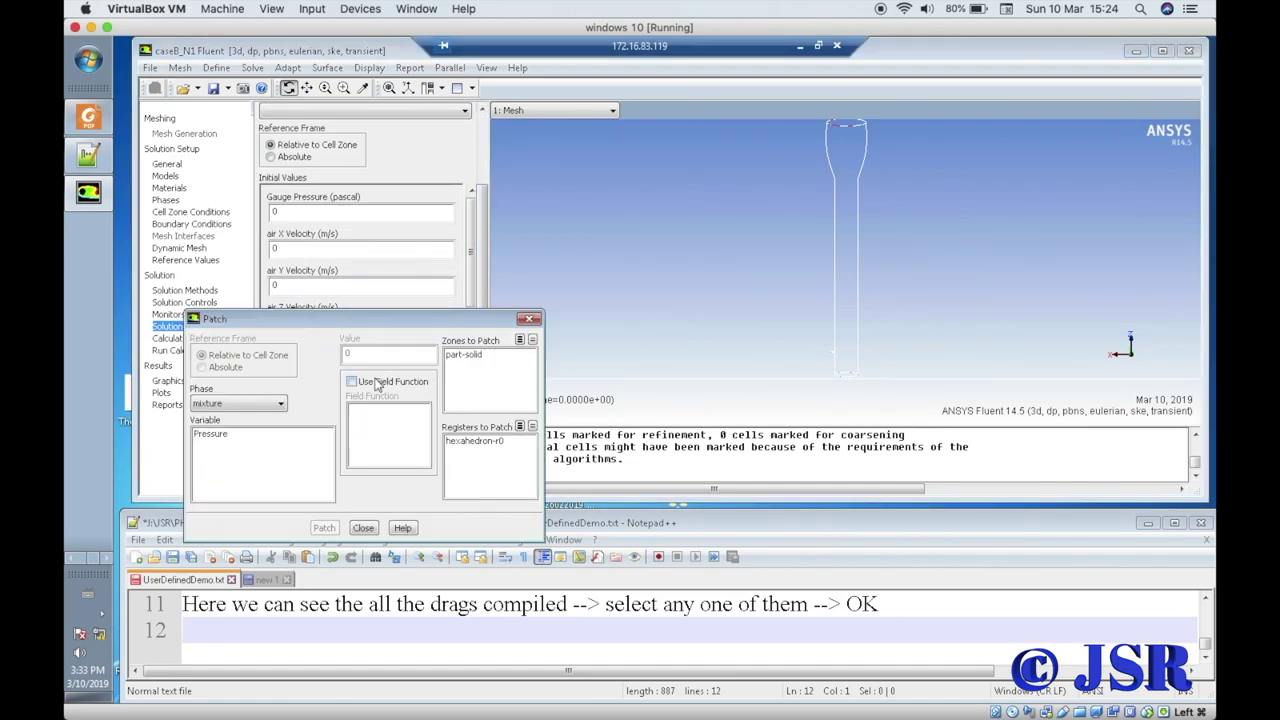
left_click(265, 406)
left_click(240, 443)
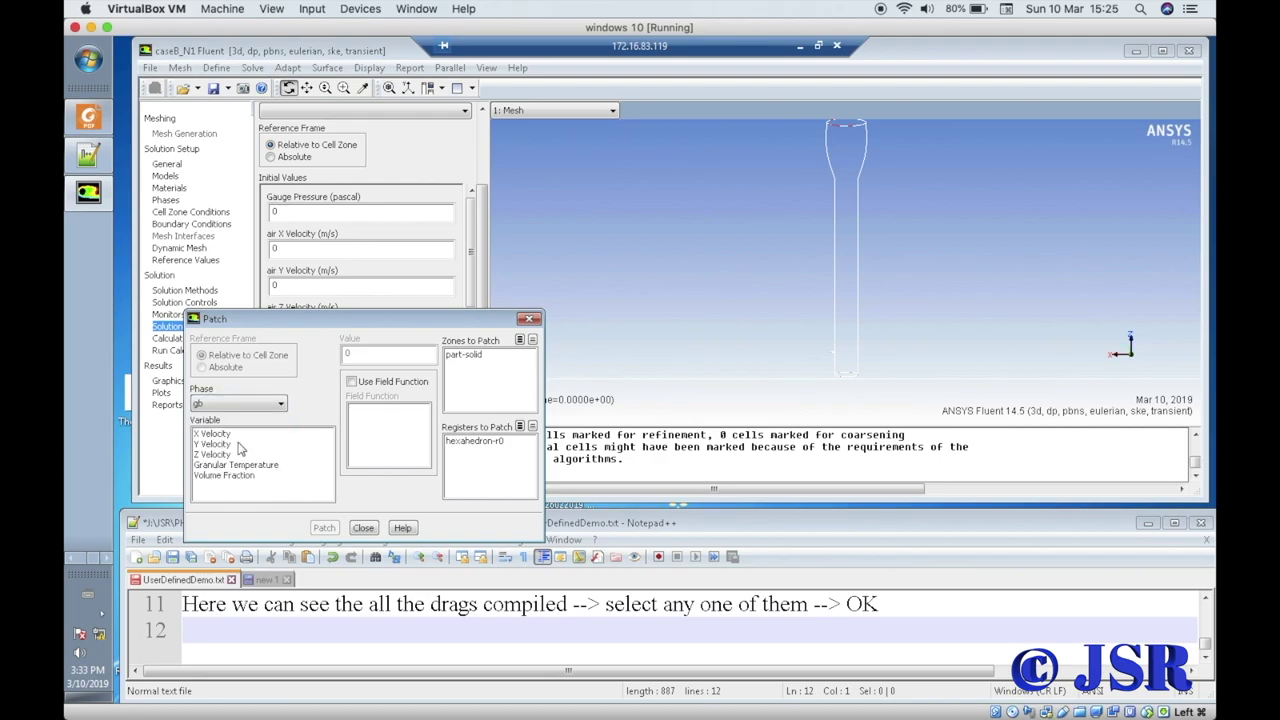
left_click(228, 476)
left_click(352, 358)
type(".55")
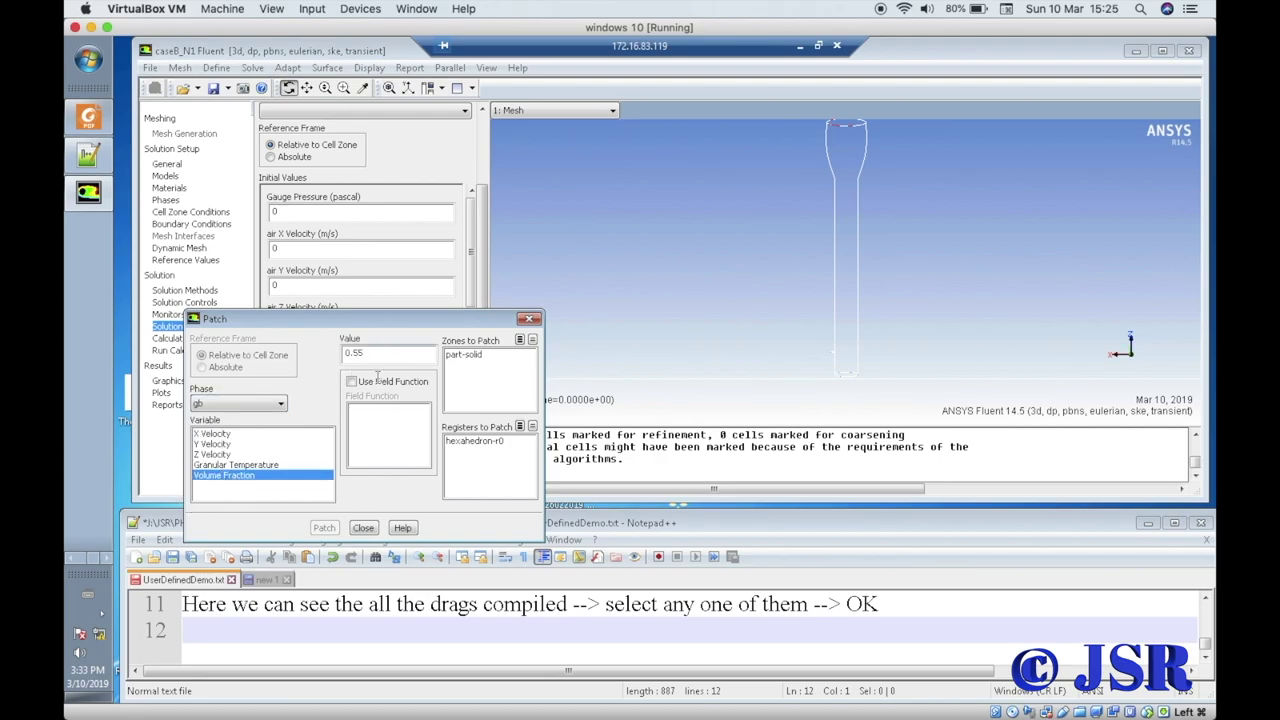
left_click(463, 447)
left_click(326, 528)
left_click(362, 528)
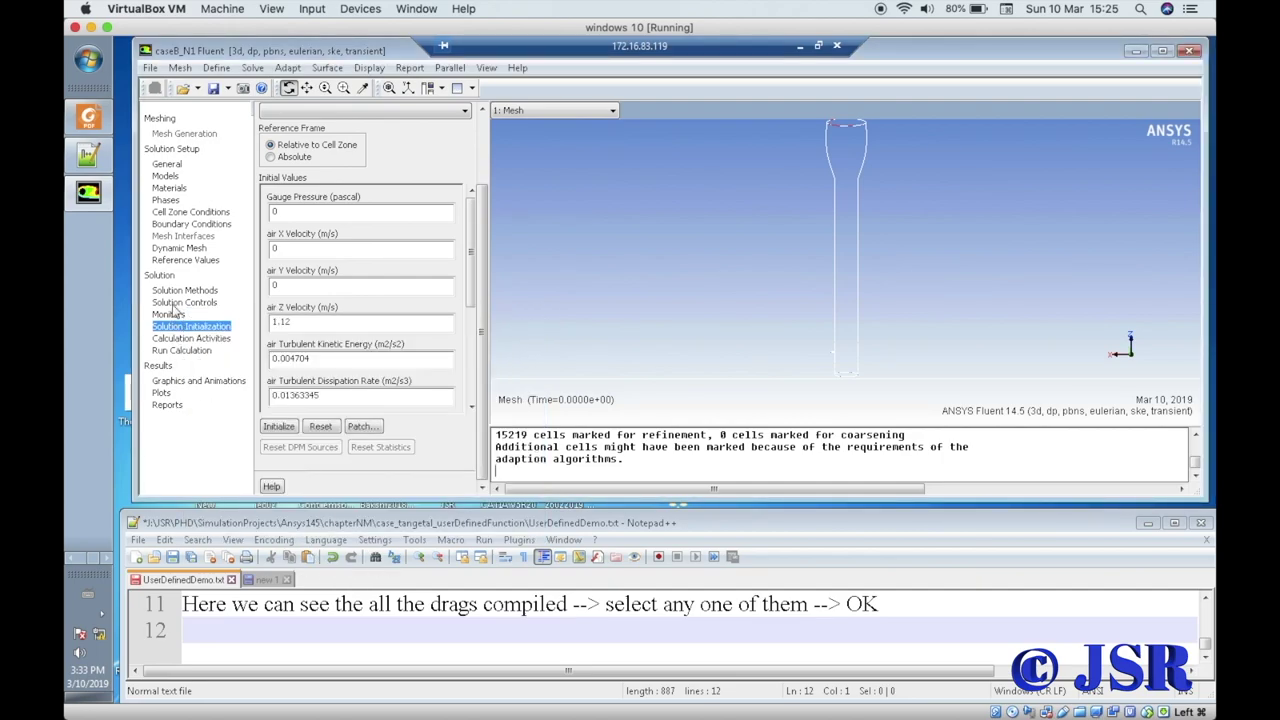
- Display filled contours of the gb phase's volume fraction on all surfaces, with the Contours settings closed at the end
left_click(198, 381)
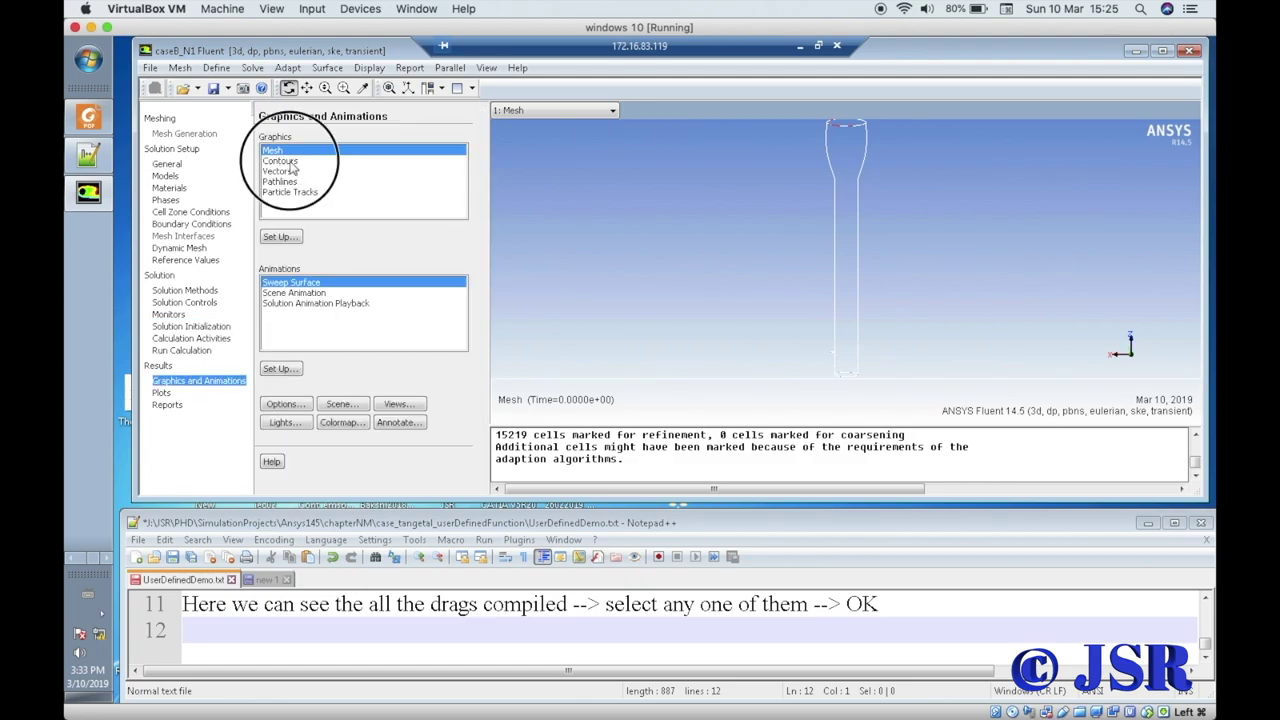
left_click(290, 161)
left_click(282, 237)
left_click(698, 137)
left_click(688, 163)
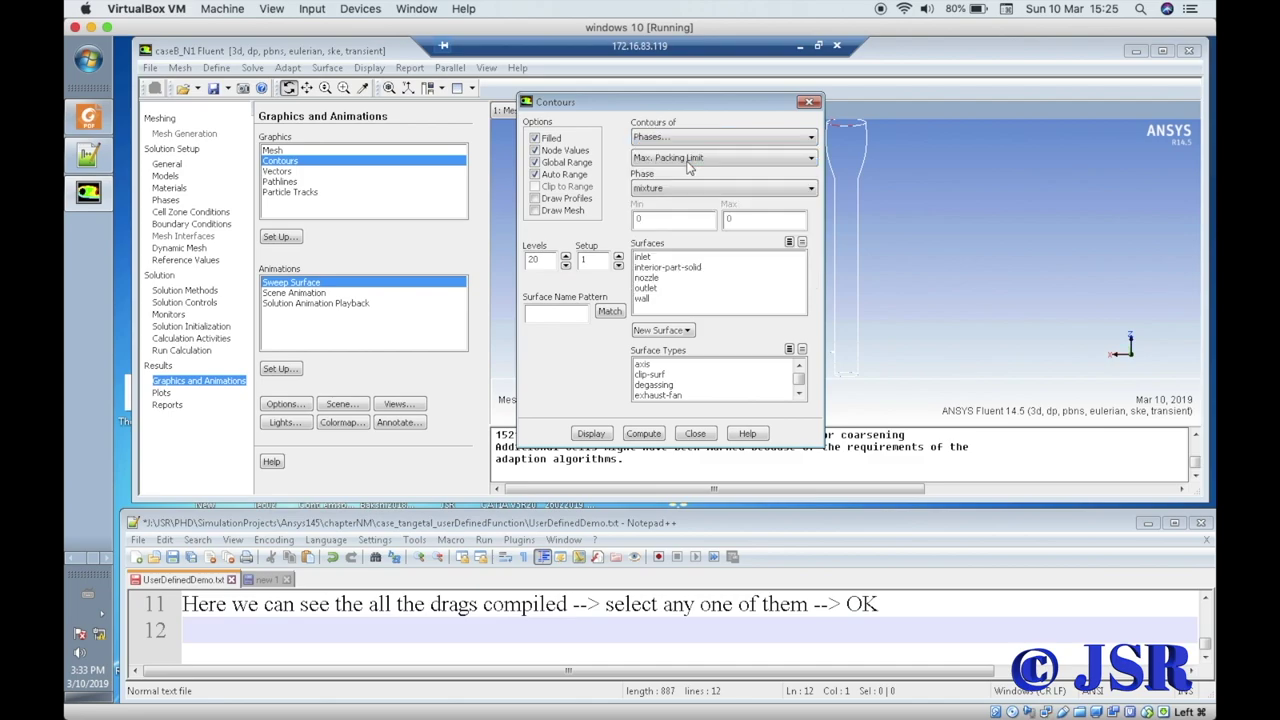
left_click(671, 191)
left_click(662, 224)
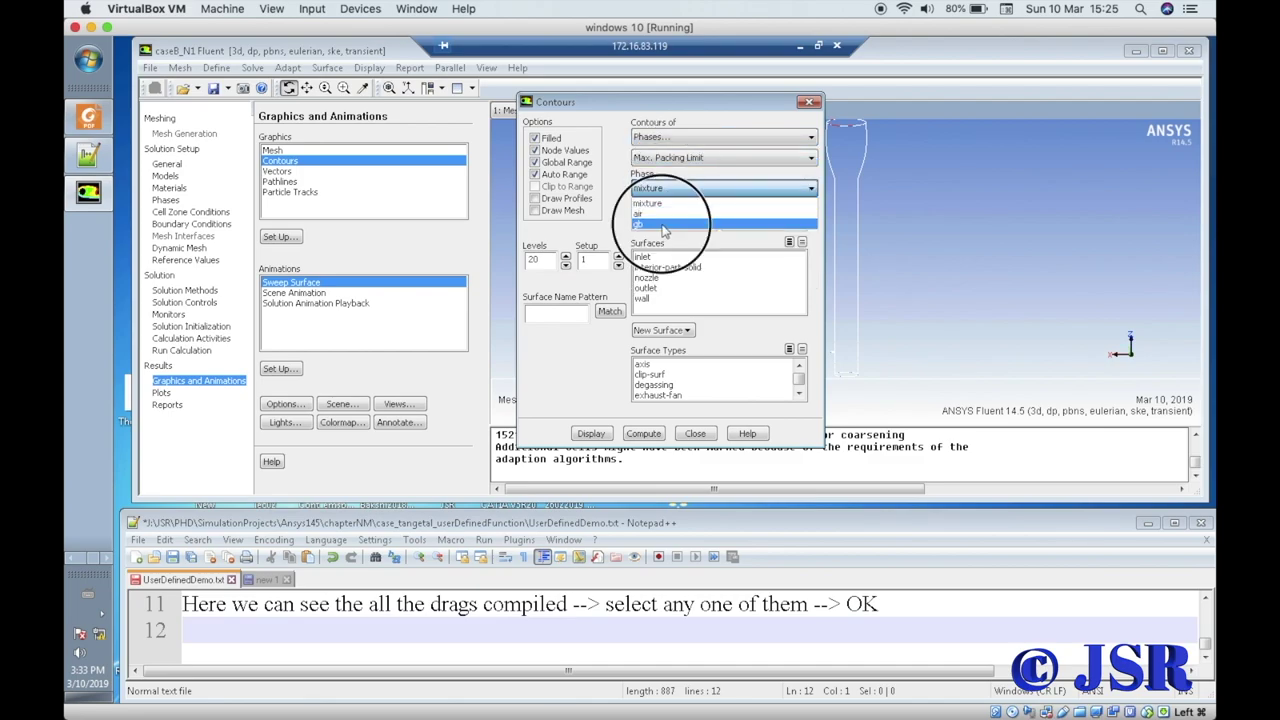
left_click(790, 242)
left_click(590, 433)
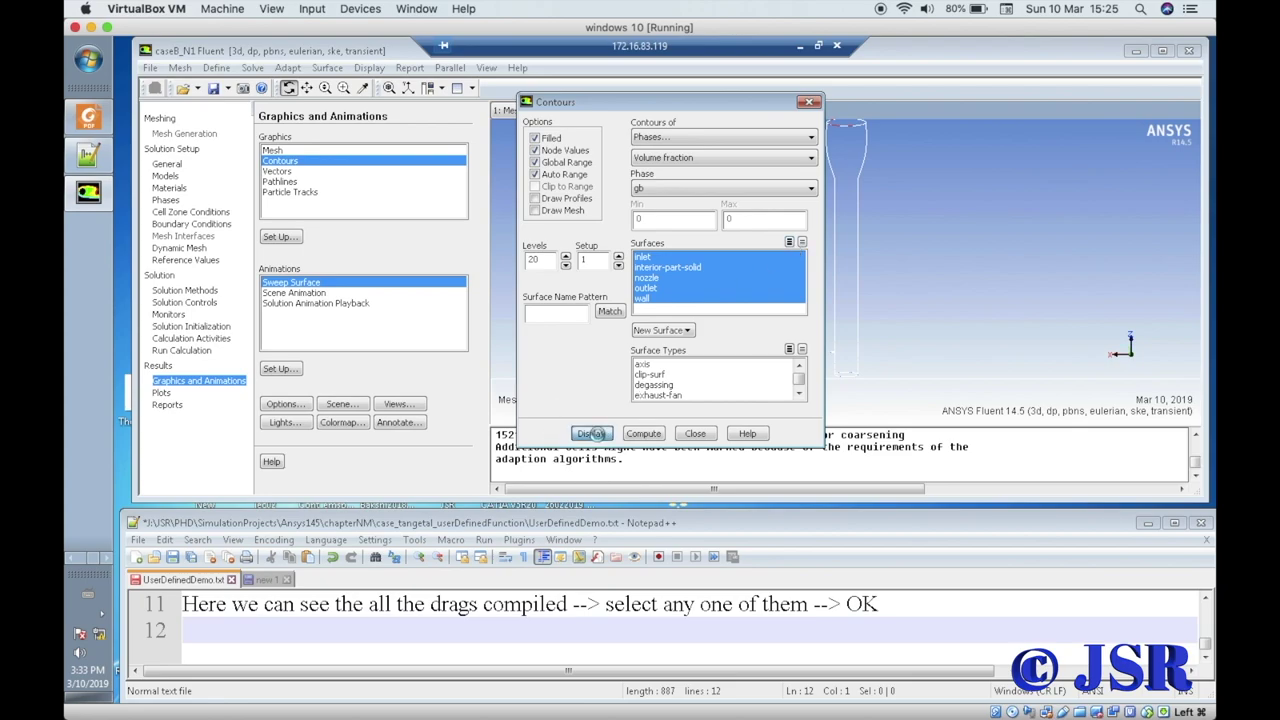
left_click(693, 433)
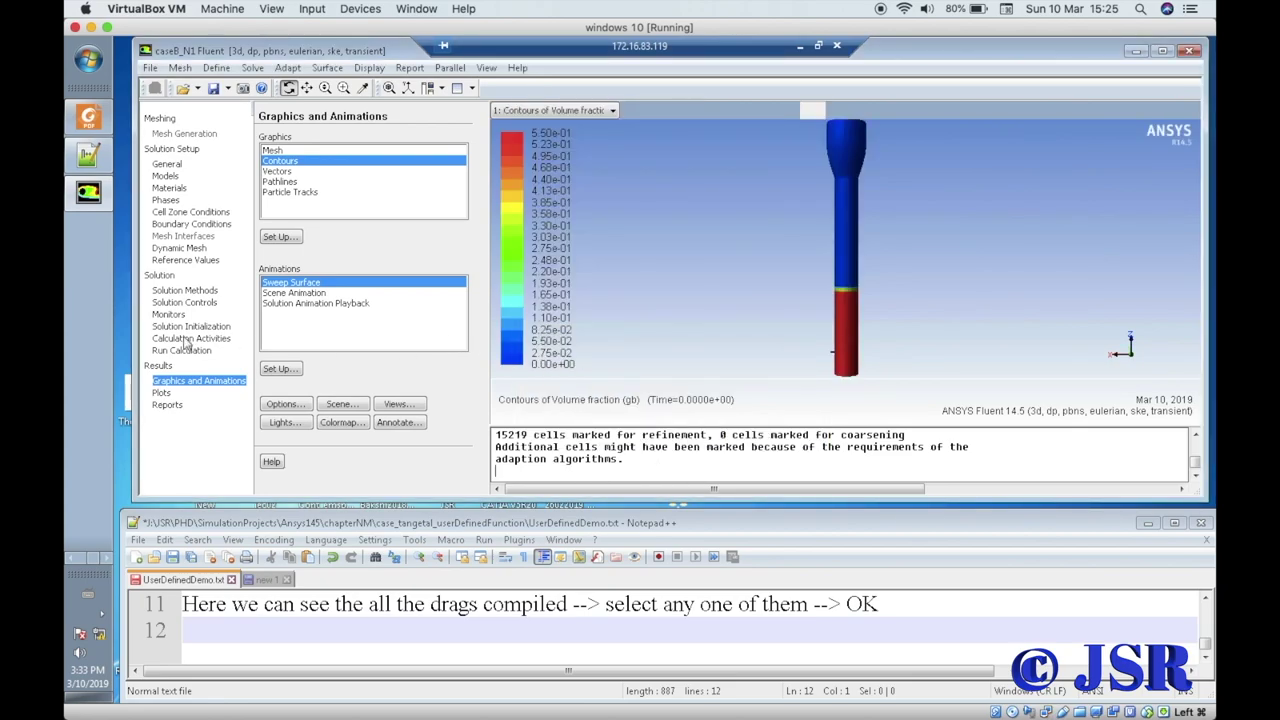
- Start the transient calculation with the existing time step and iteration settings
left_click(190, 352)
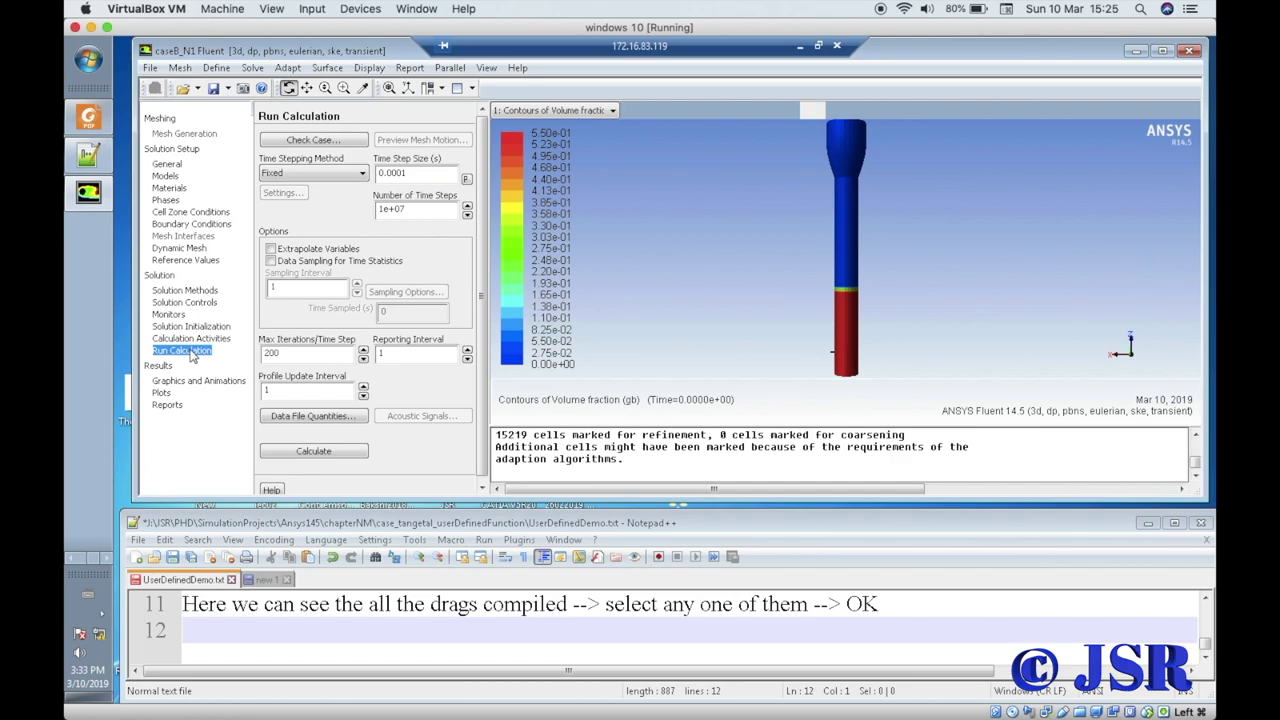
left_click(150, 70)
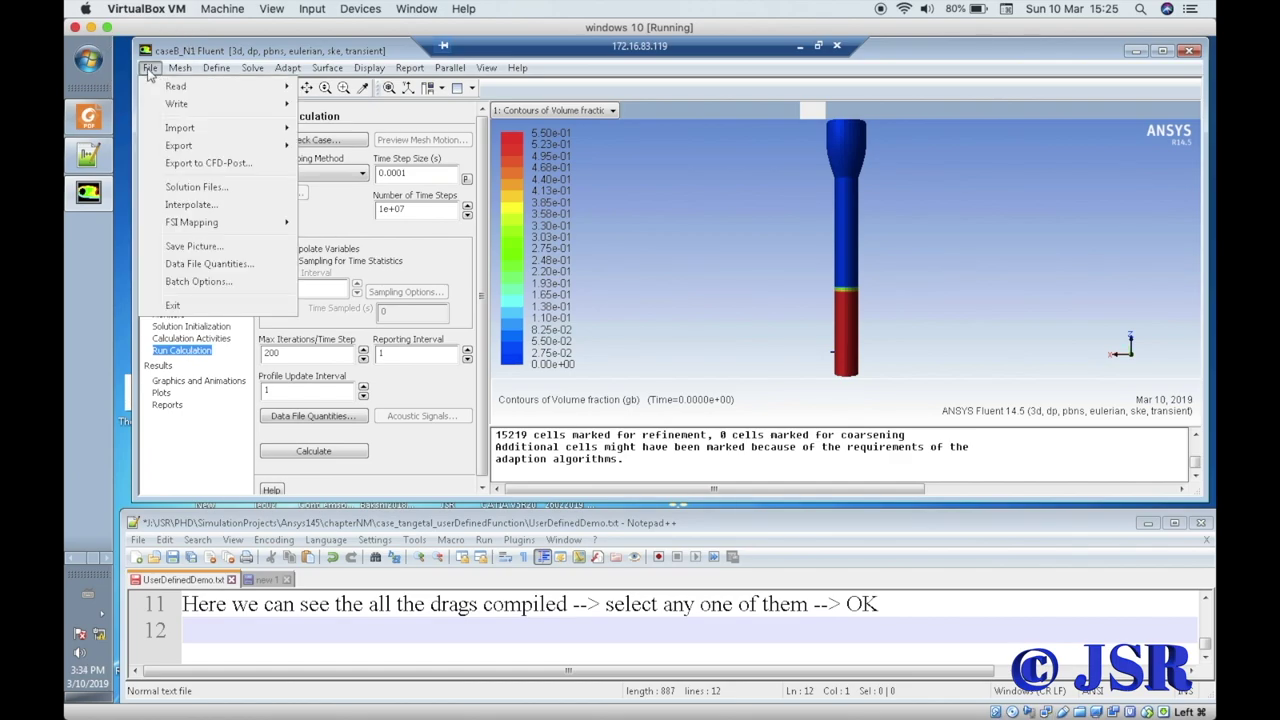
left_click(210, 320)
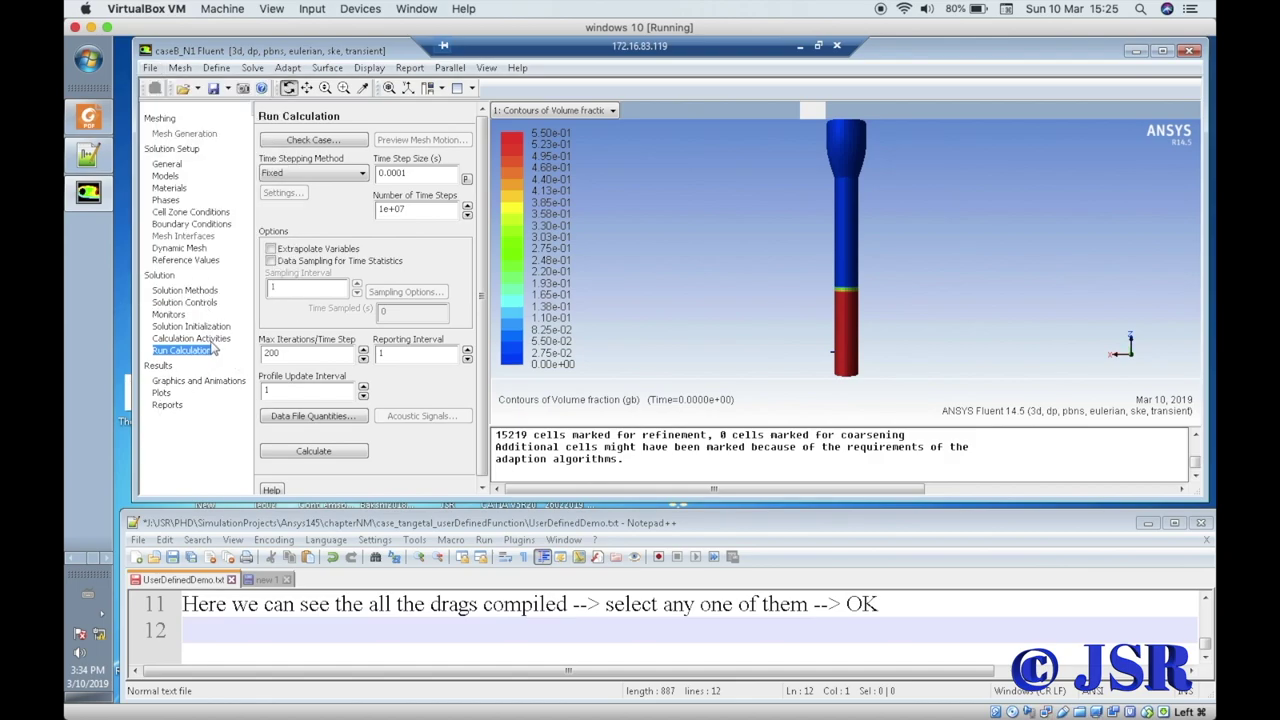
left_click(328, 452)
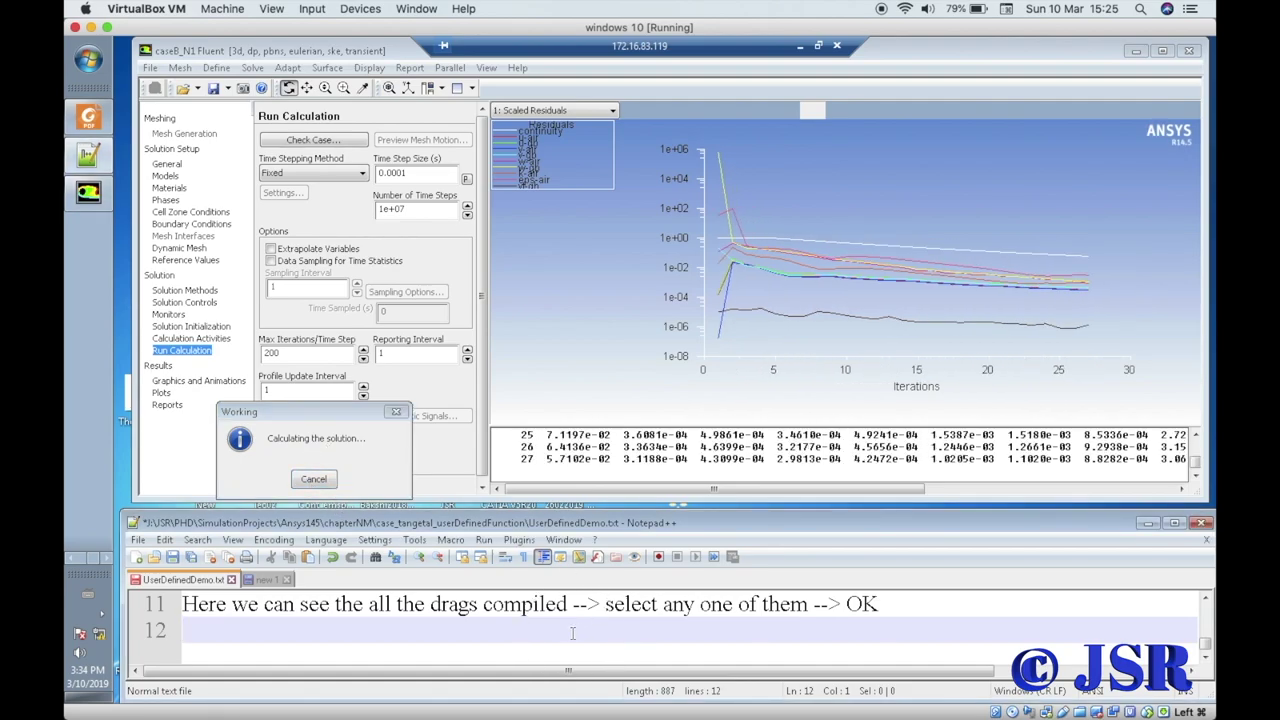
- In Notepad++, write "This way one can use any compile drag model" on line 12 and start line 13
type("This ")
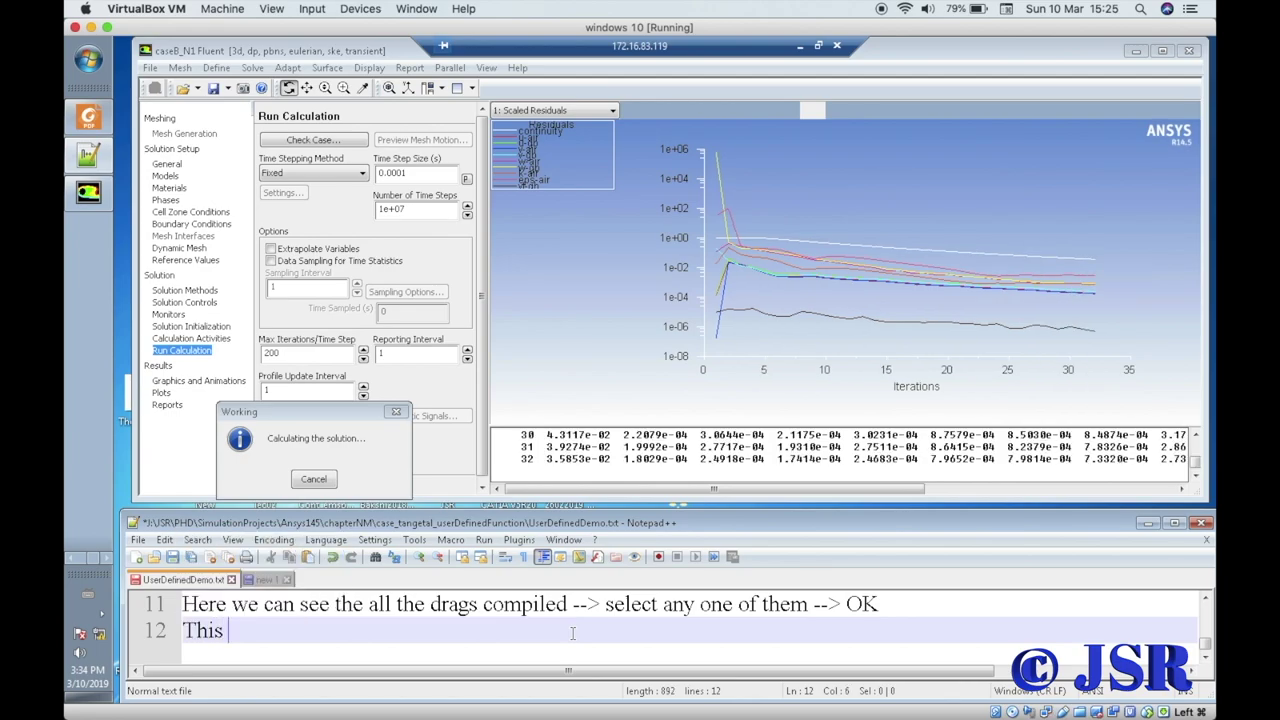
type("way one can use ")
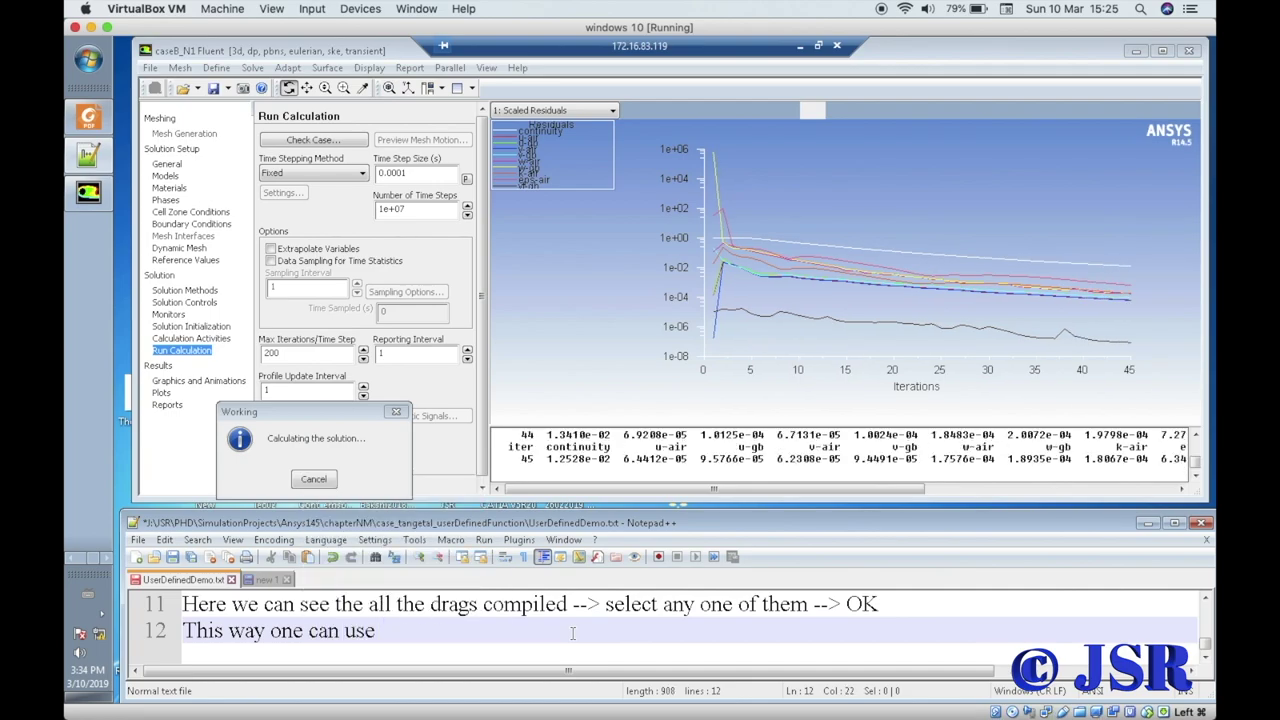
type("any ")
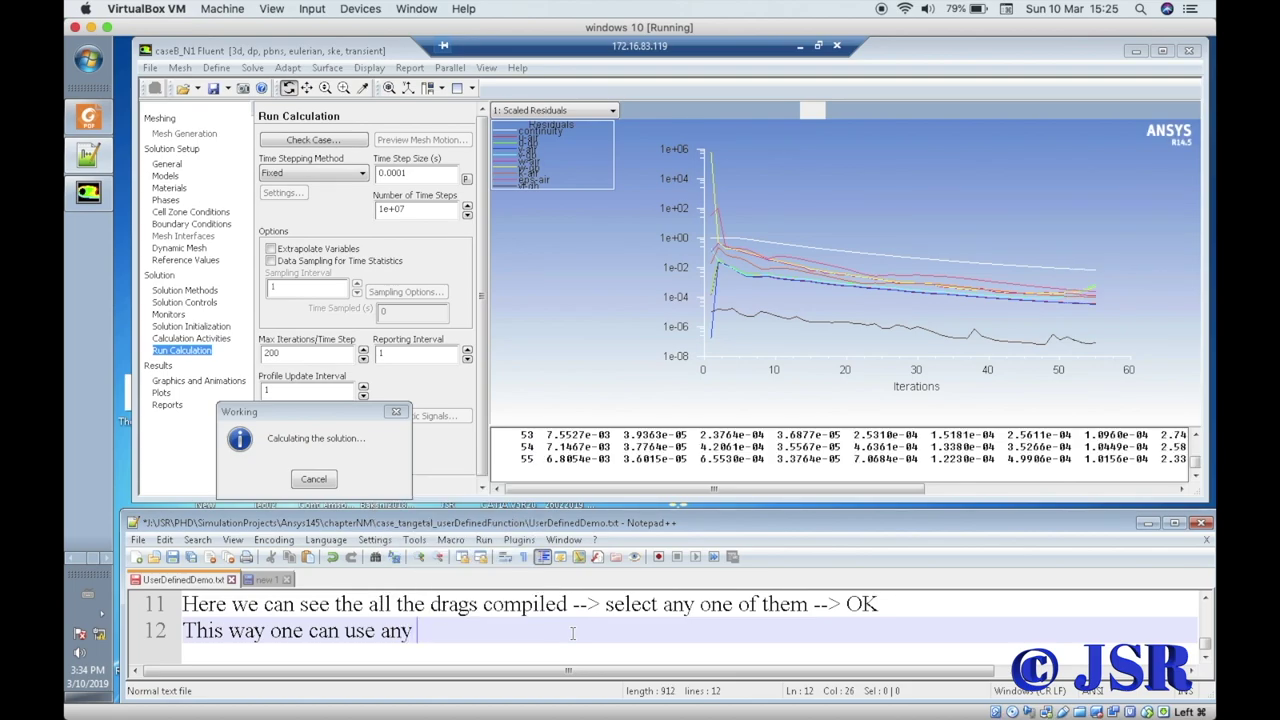
type("compile")
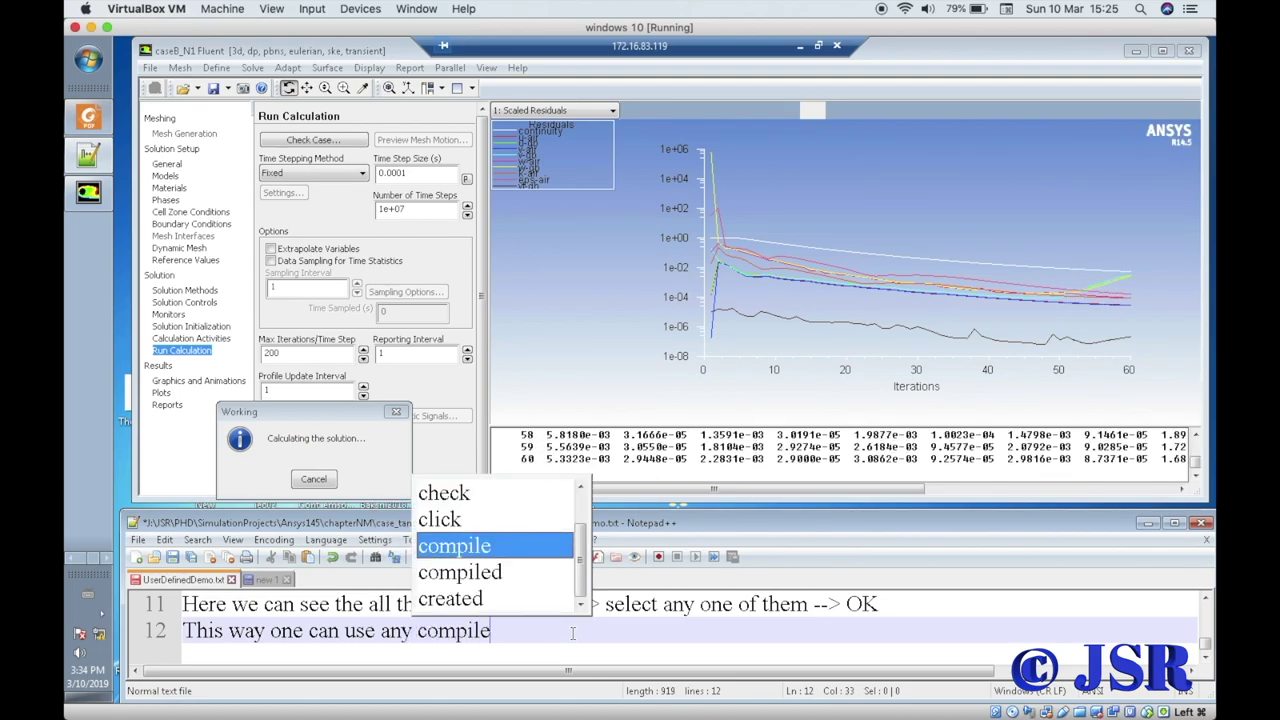
type(" drag model")
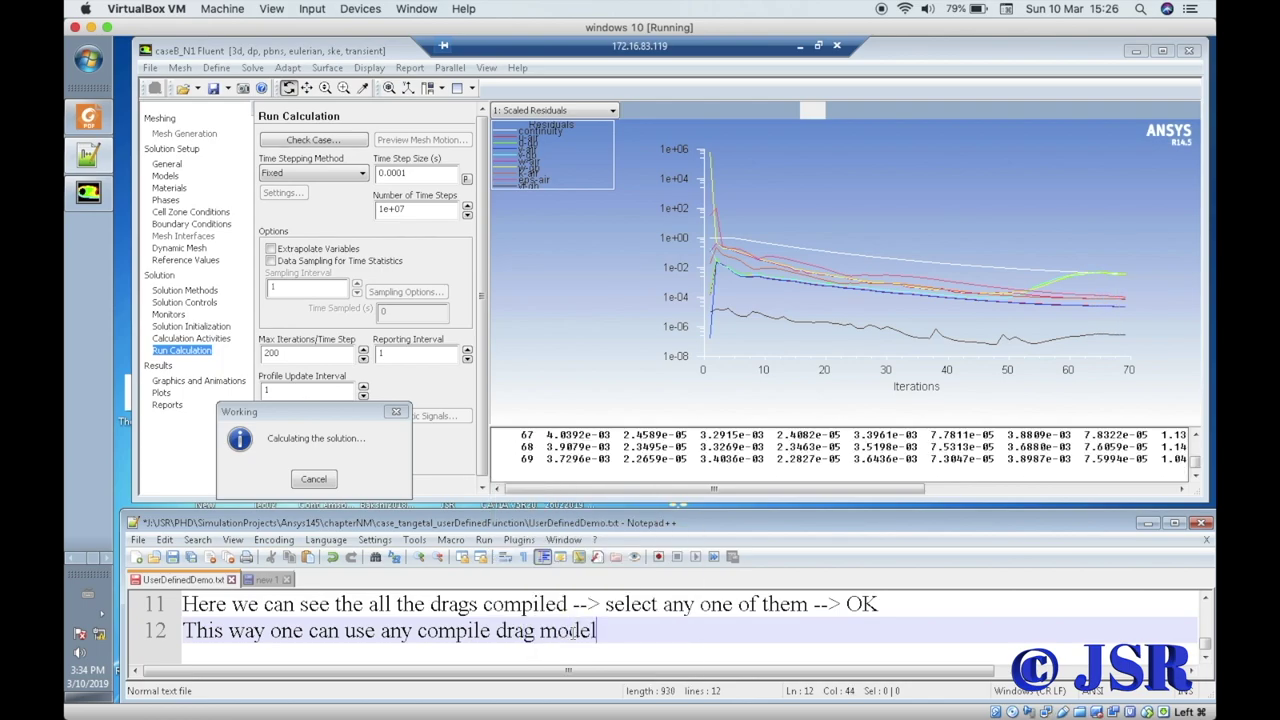
key("Return")
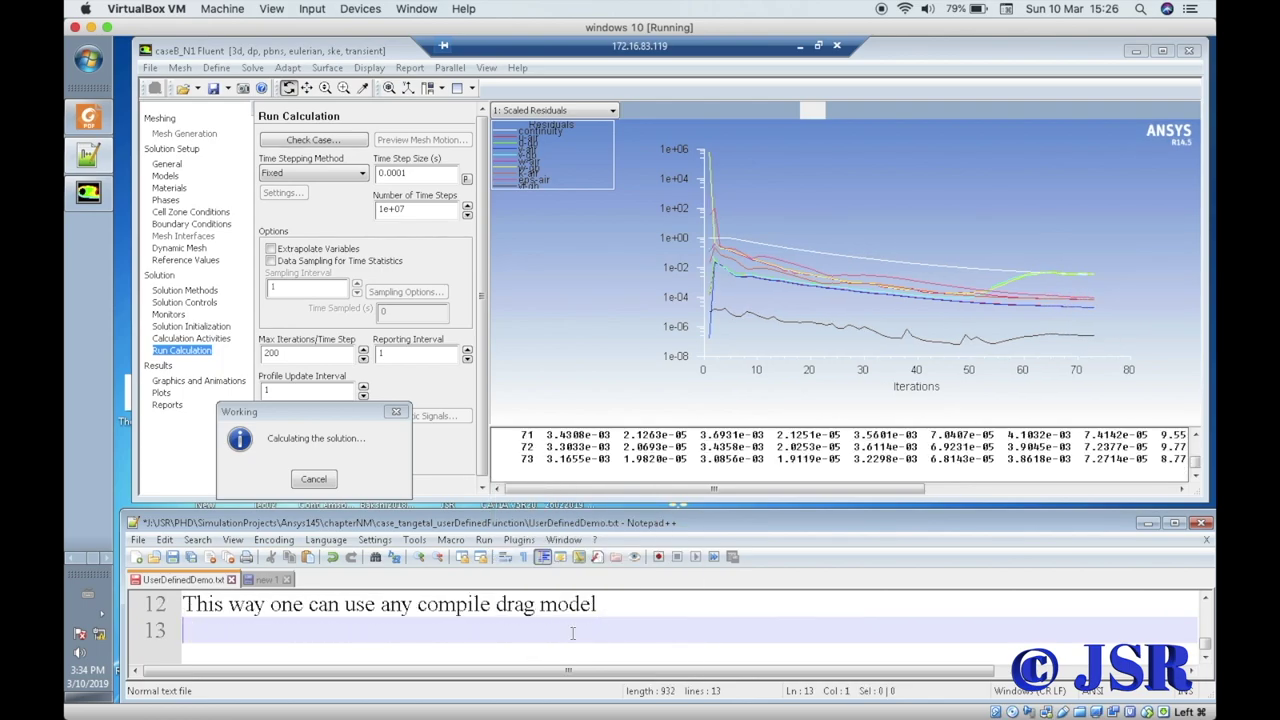
- Interrupt the running calculation in Fluent and exit the program
left_click(322, 479)
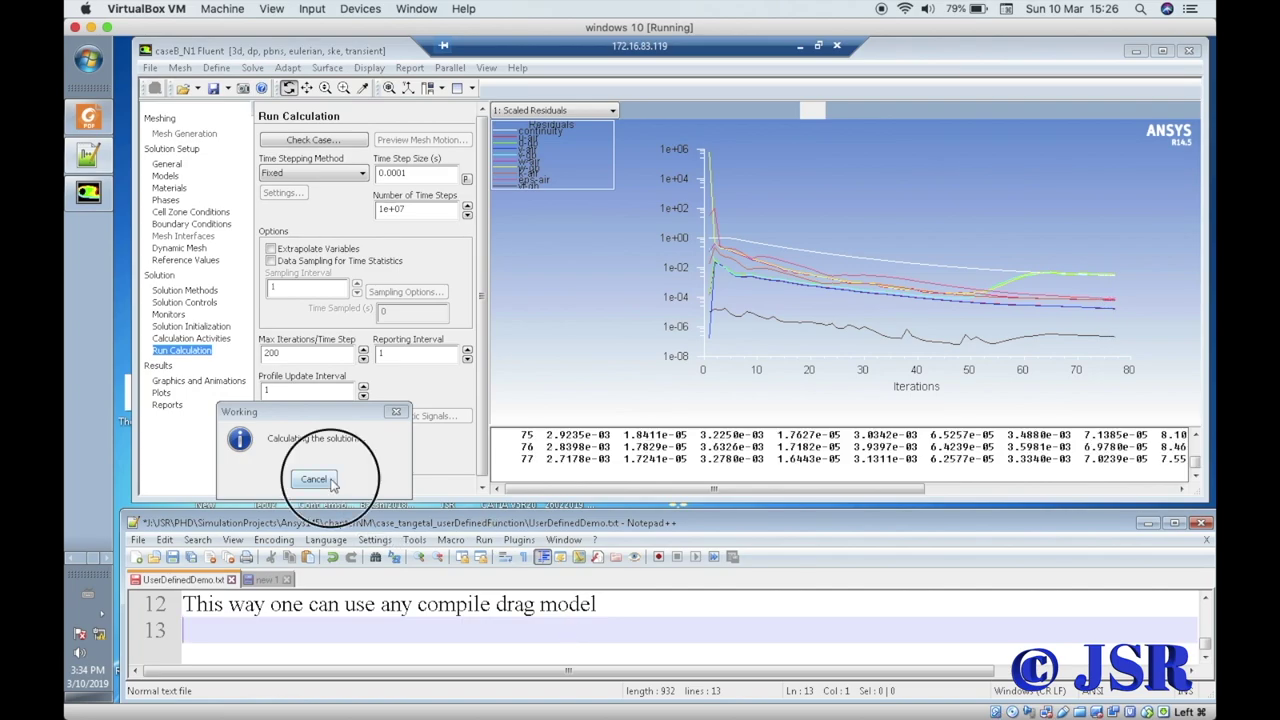
left_click(150, 68)
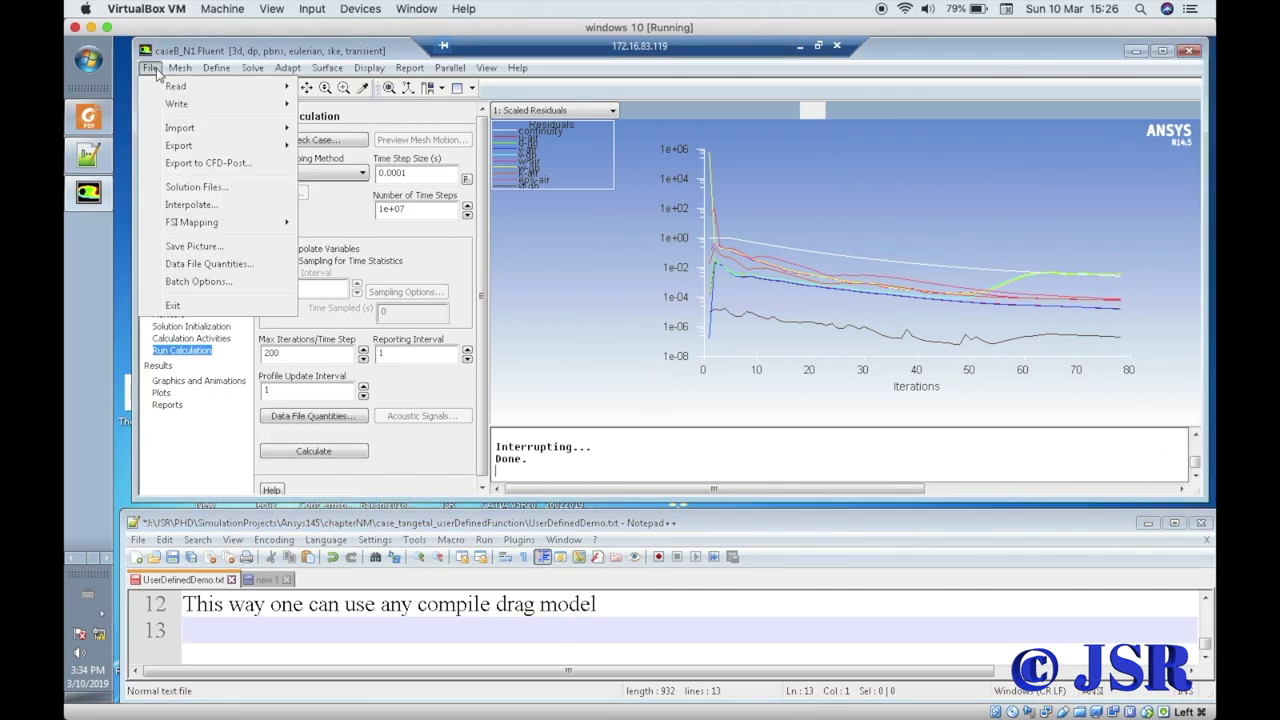
left_click(174, 305)
left_click(637, 304)
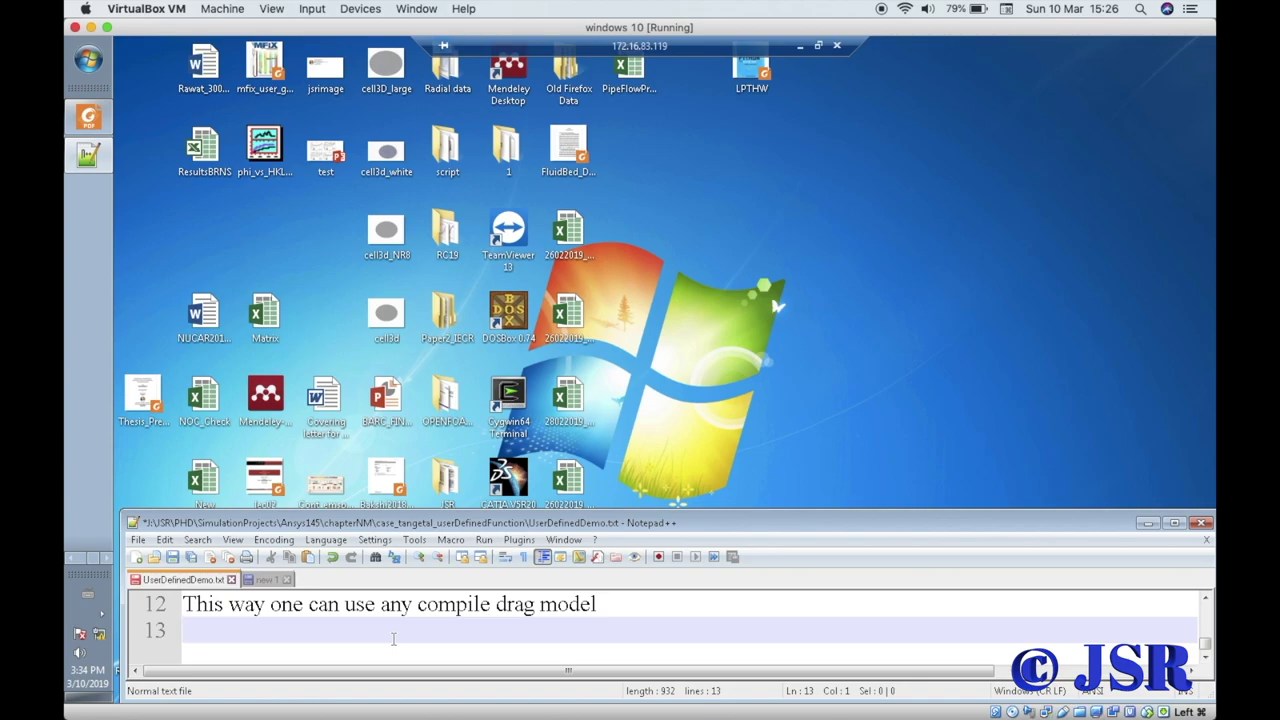
- In Notepad++, write "Method 2: Using Visual Studio v10" on line 13 and start line 14
type("to ")
type("S")
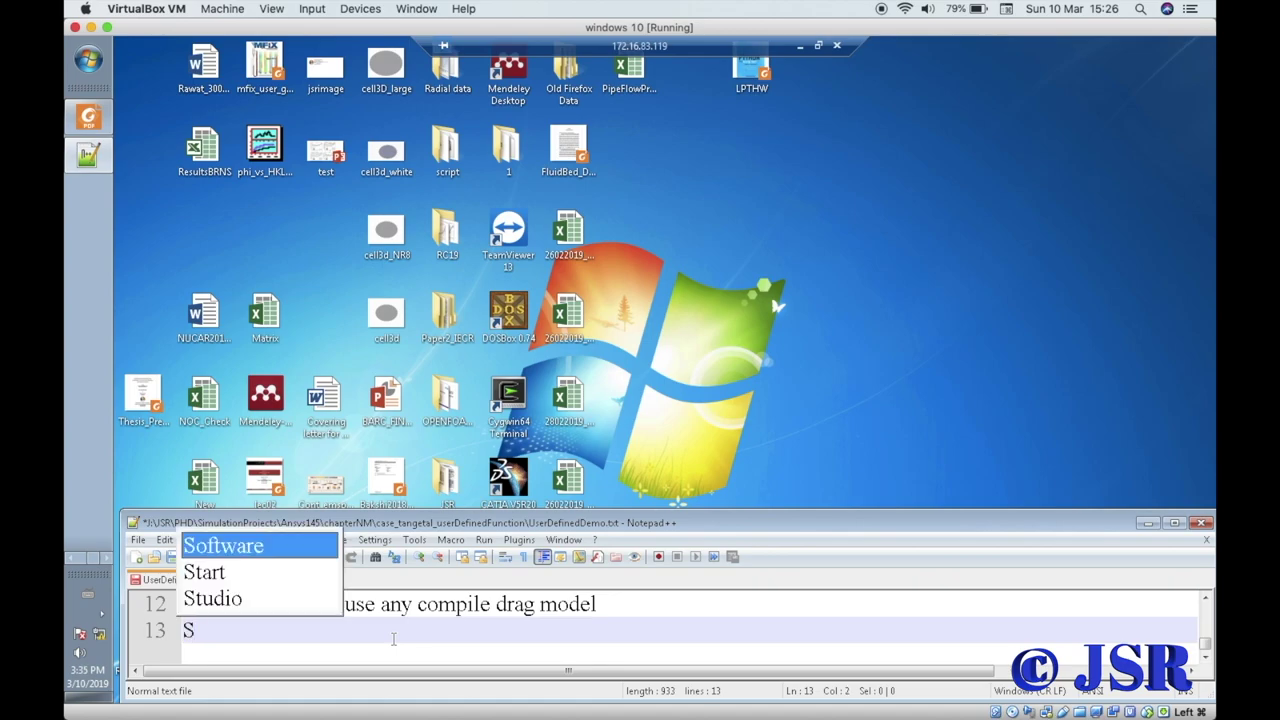
type("te")
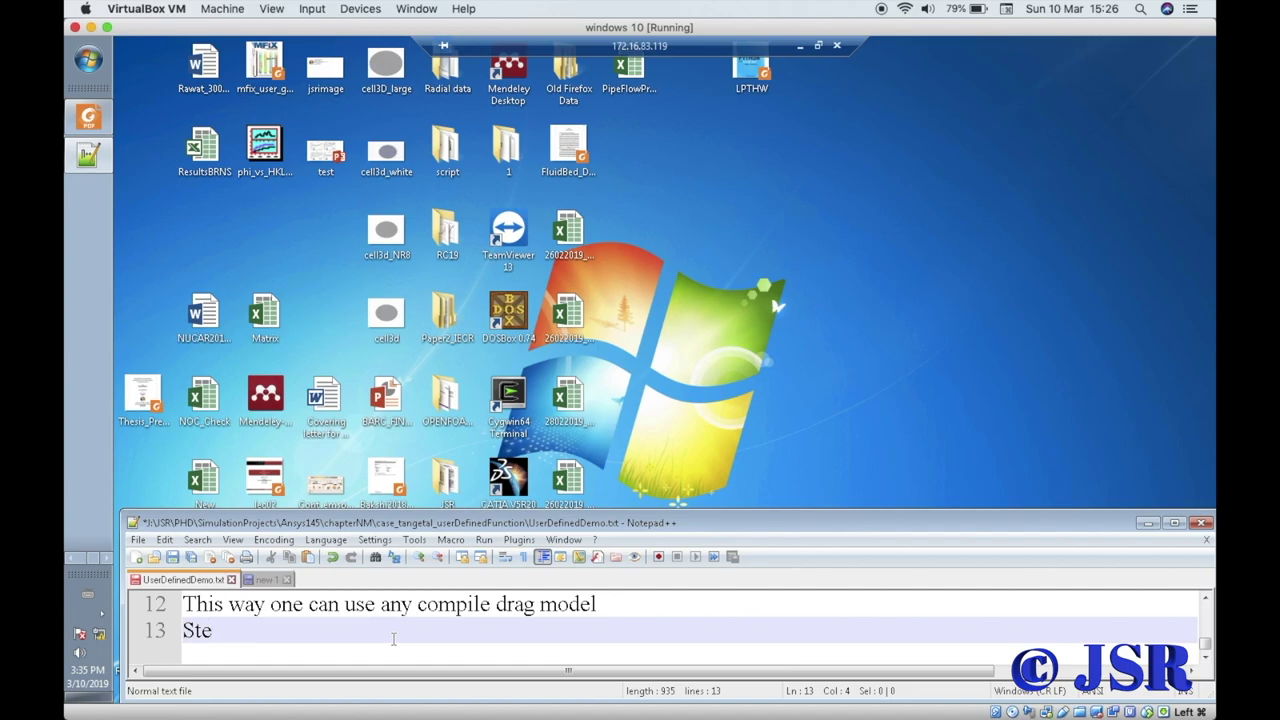
key("BackSpace")
type("Method 2: ")
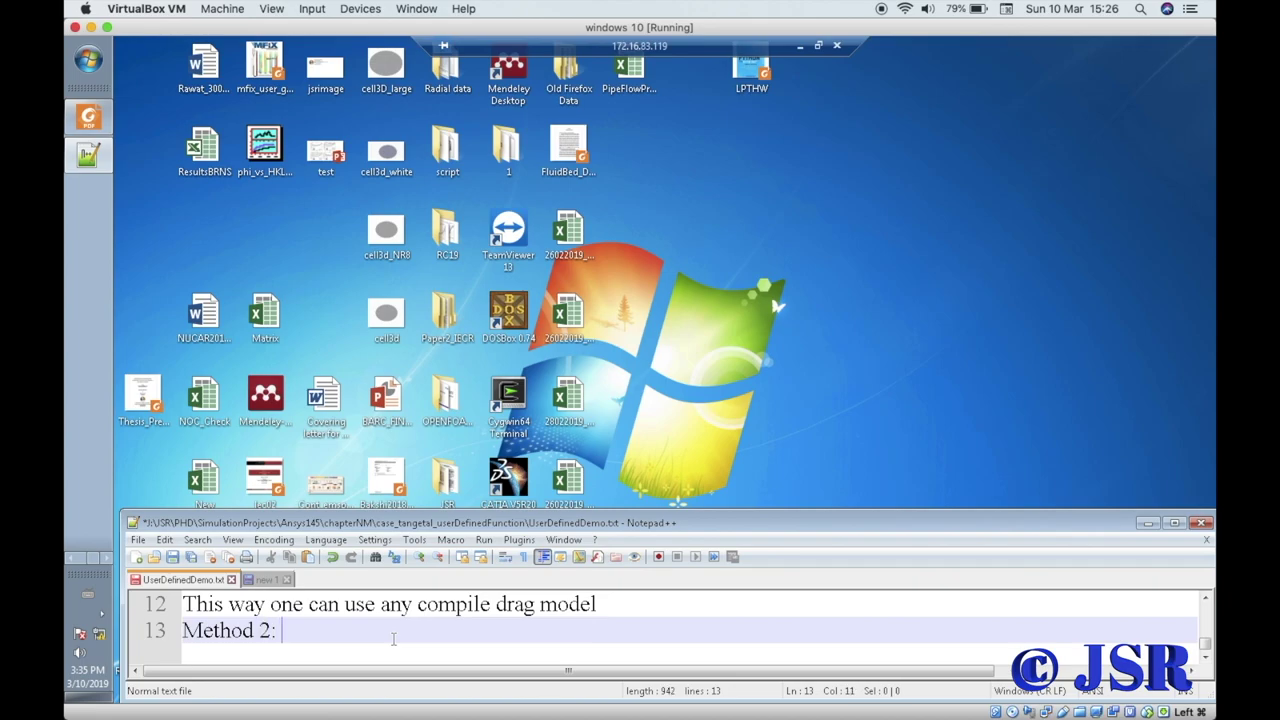
type("Using Visual Stu")
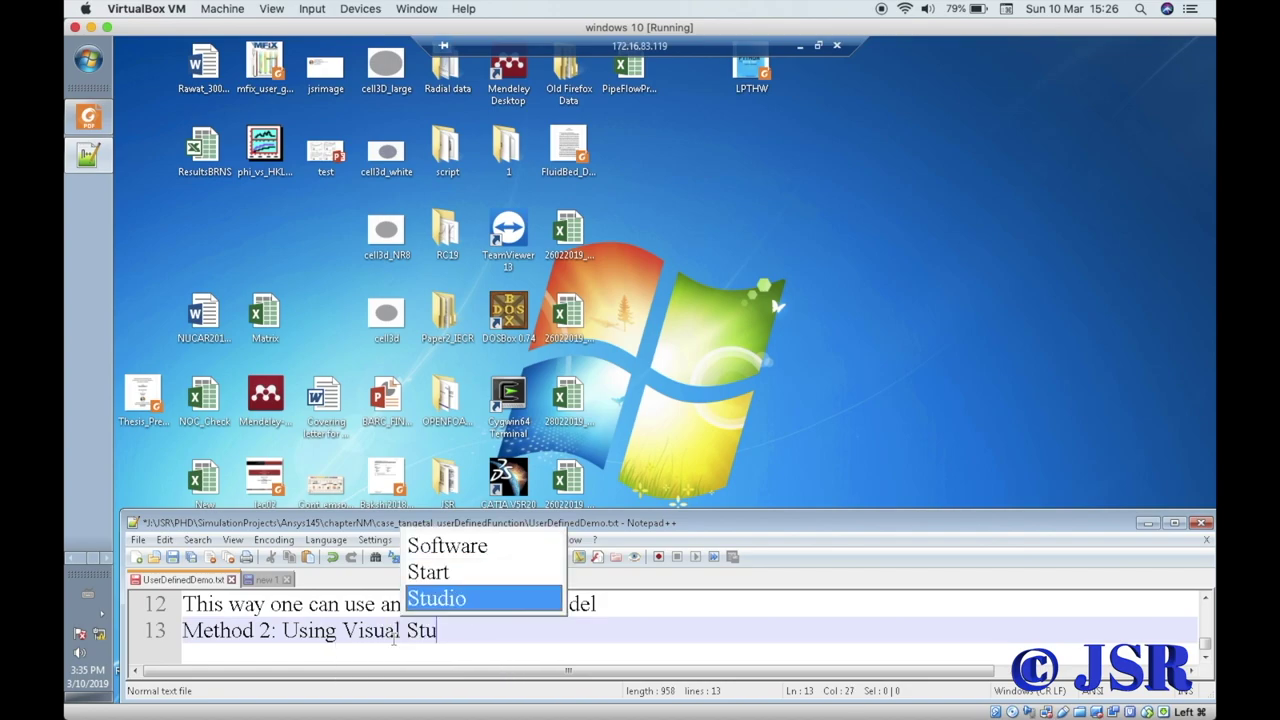
type("dio v10")
key("Return")
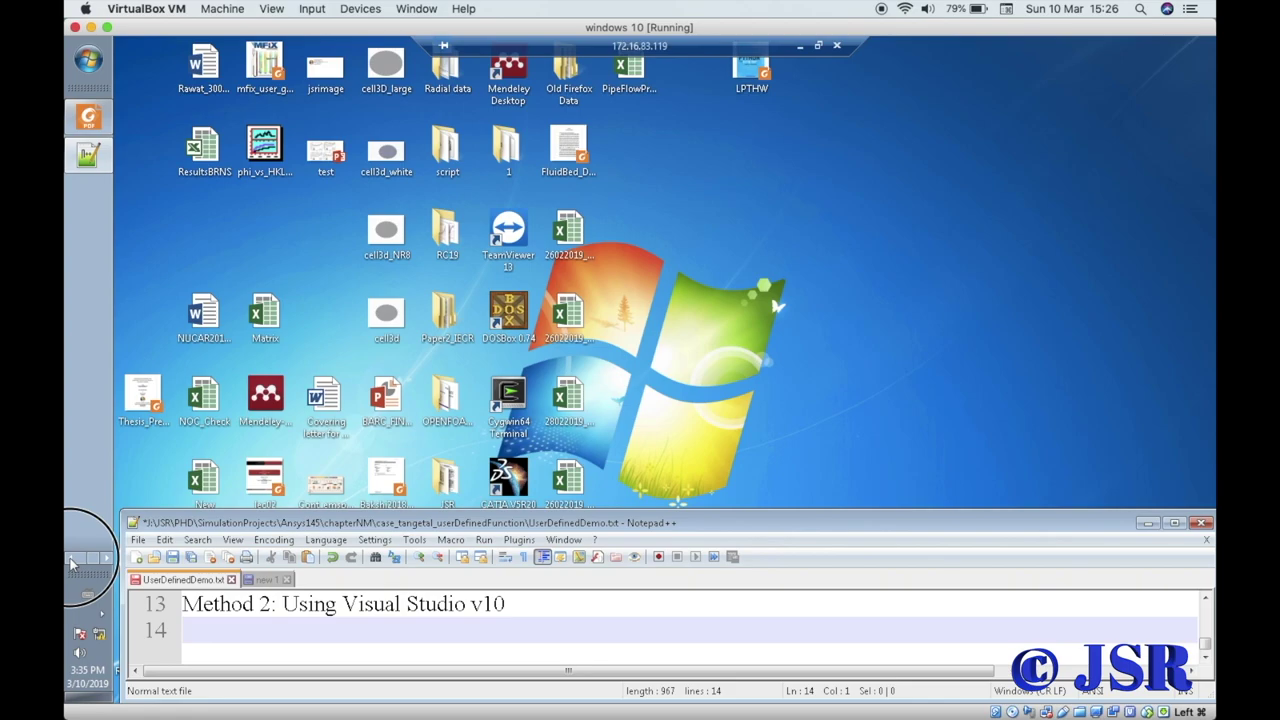
- In Windows Explorer, delete the libudf folder from the case_tangetal_userDefinedFunction folder
mouse_move(88, 425)
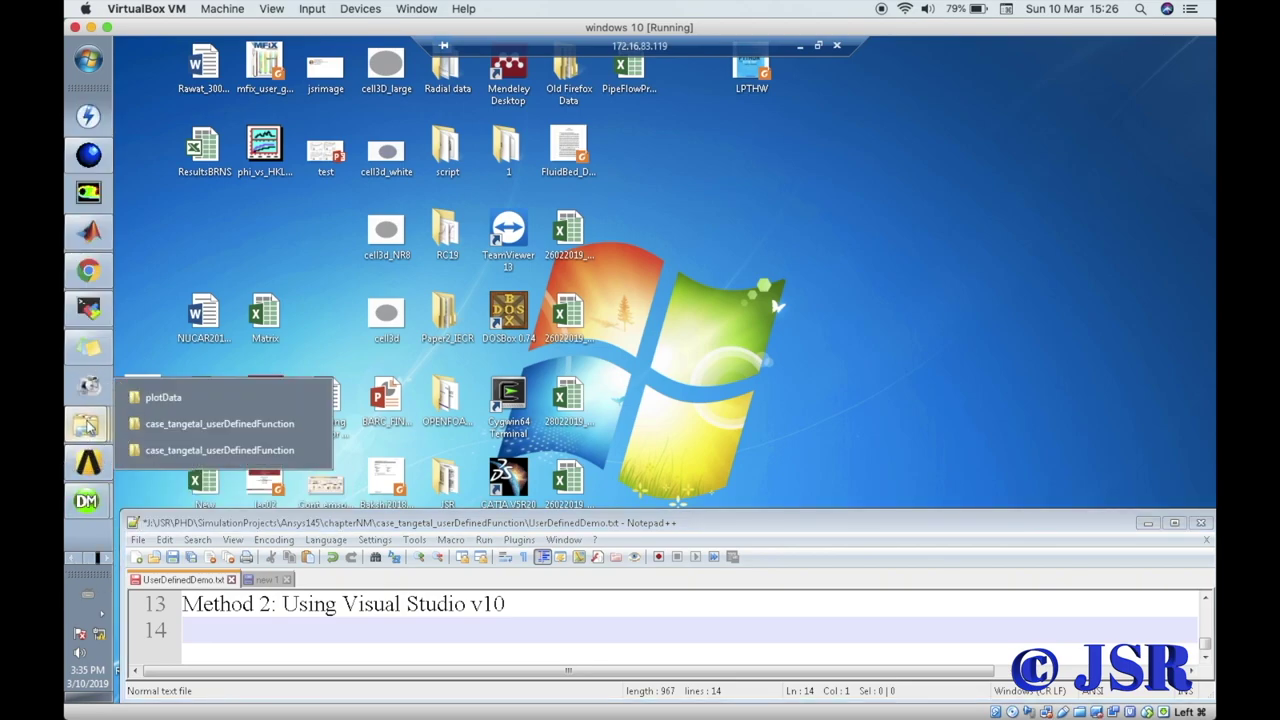
left_click(160, 451)
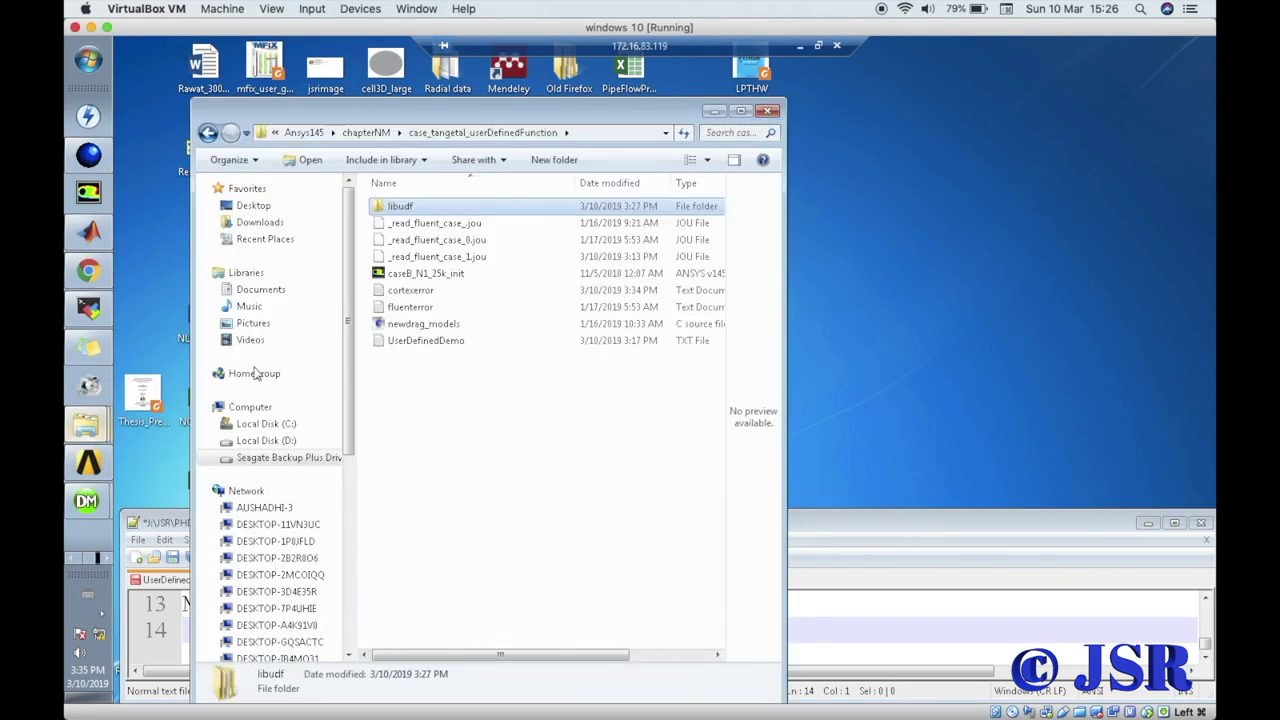
right_click(401, 206)
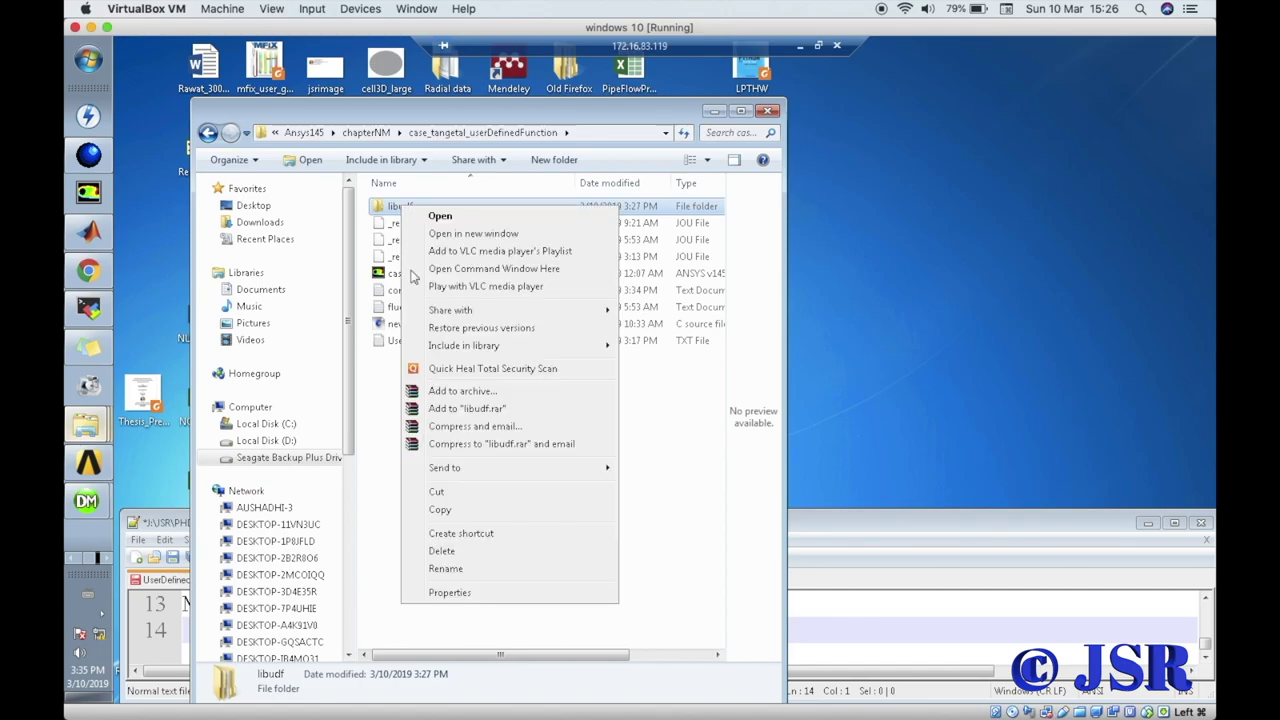
left_click(448, 556)
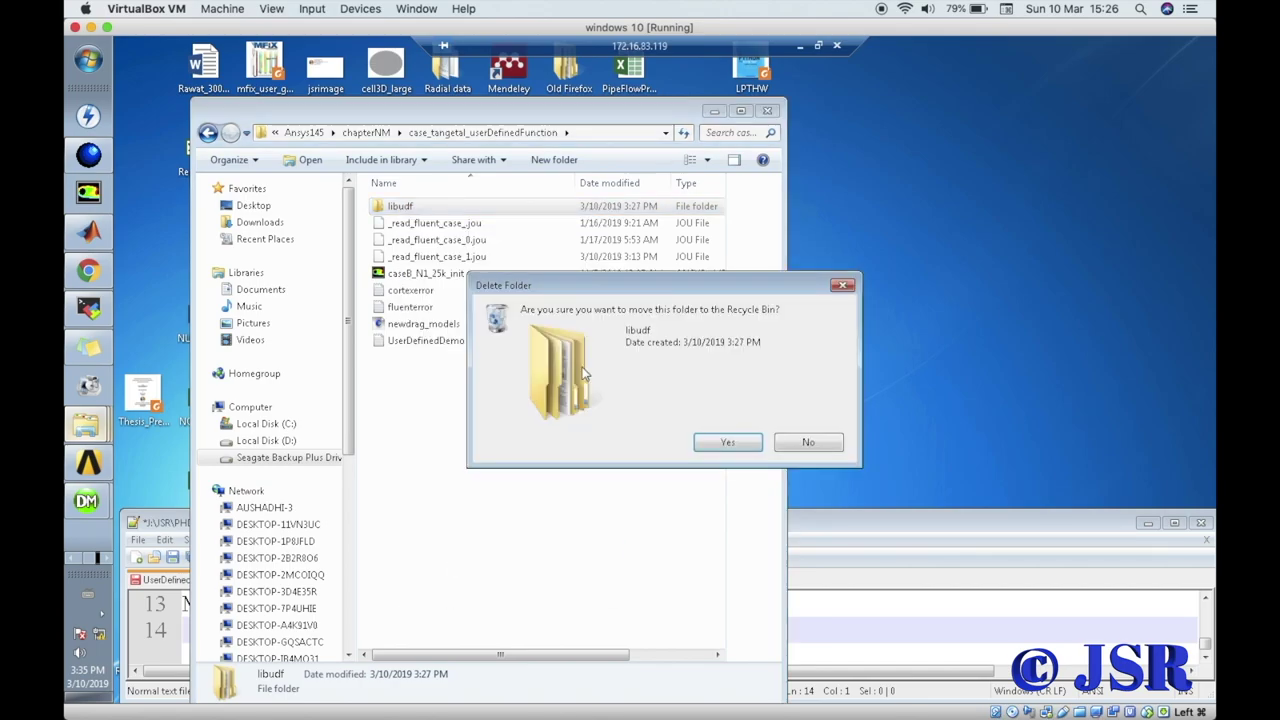